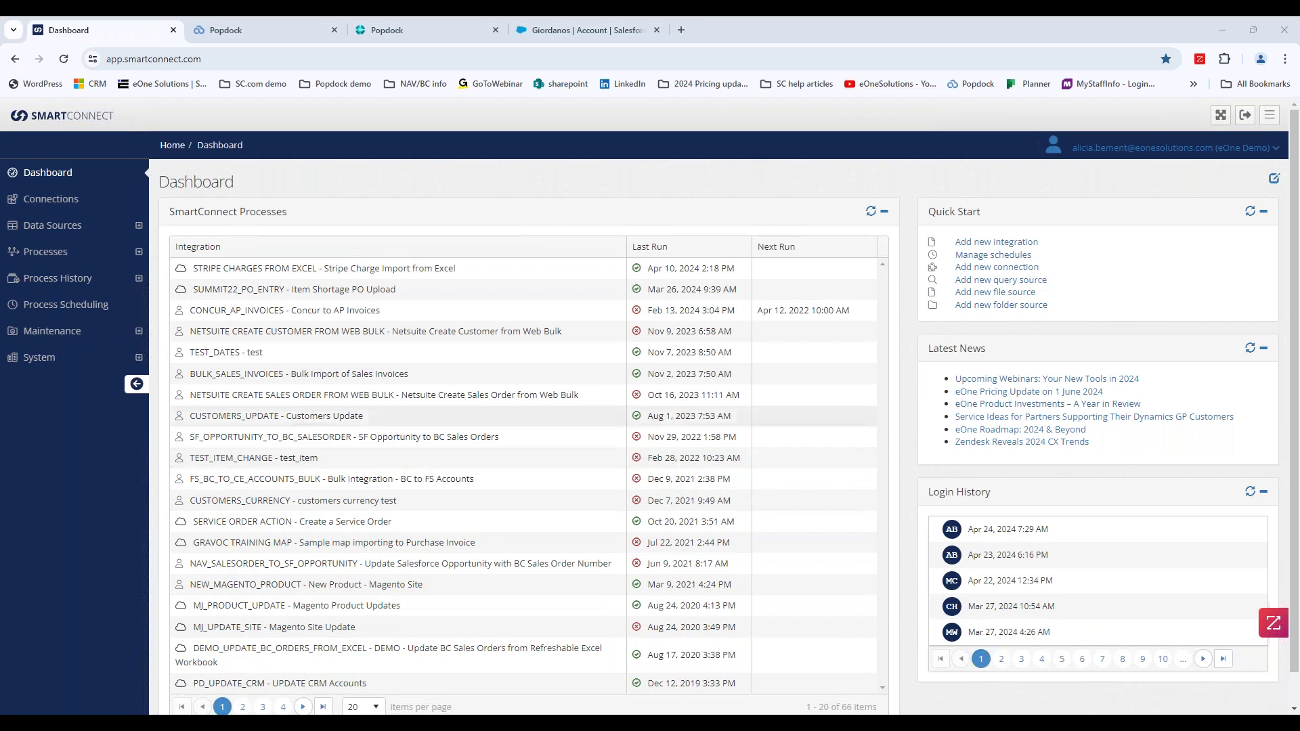
View the connections list and open the Concur to AP Invoices integration process for modification
left_click(54, 198)
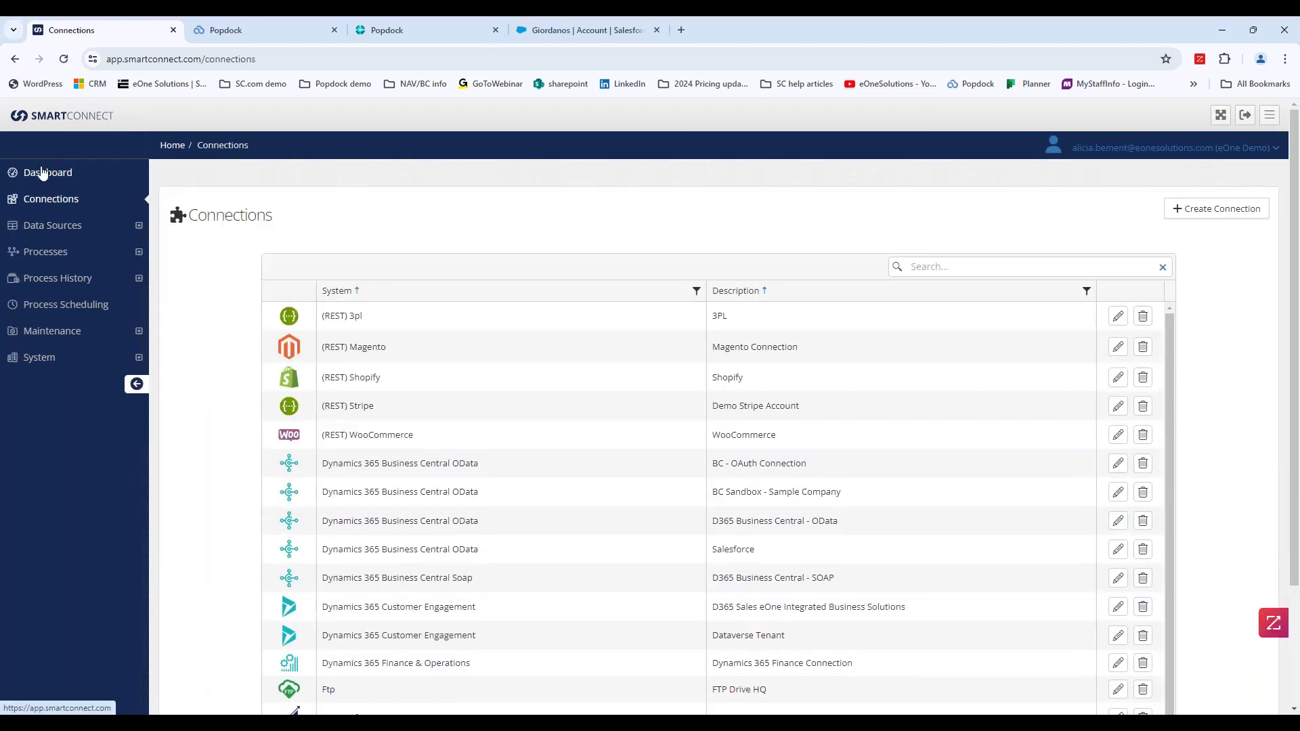
left_click(47, 211)
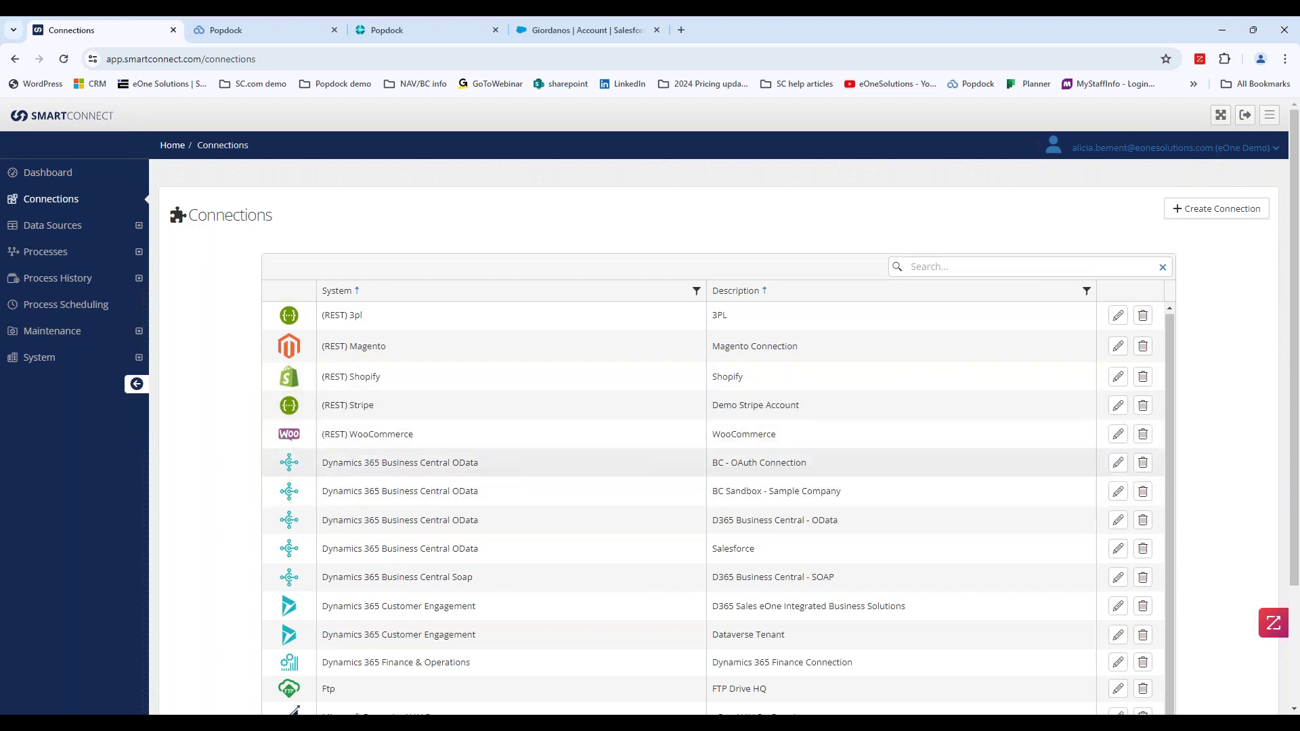
left_click(44, 253)
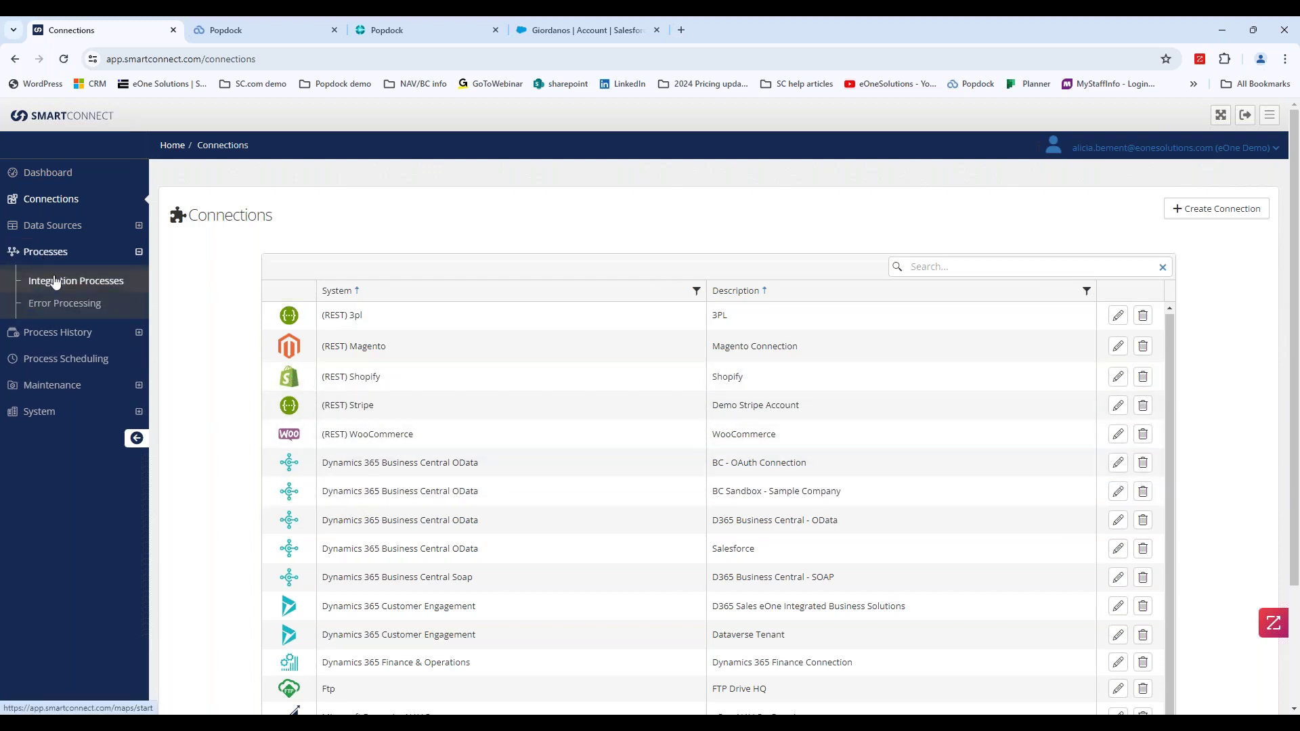
left_click(68, 281)
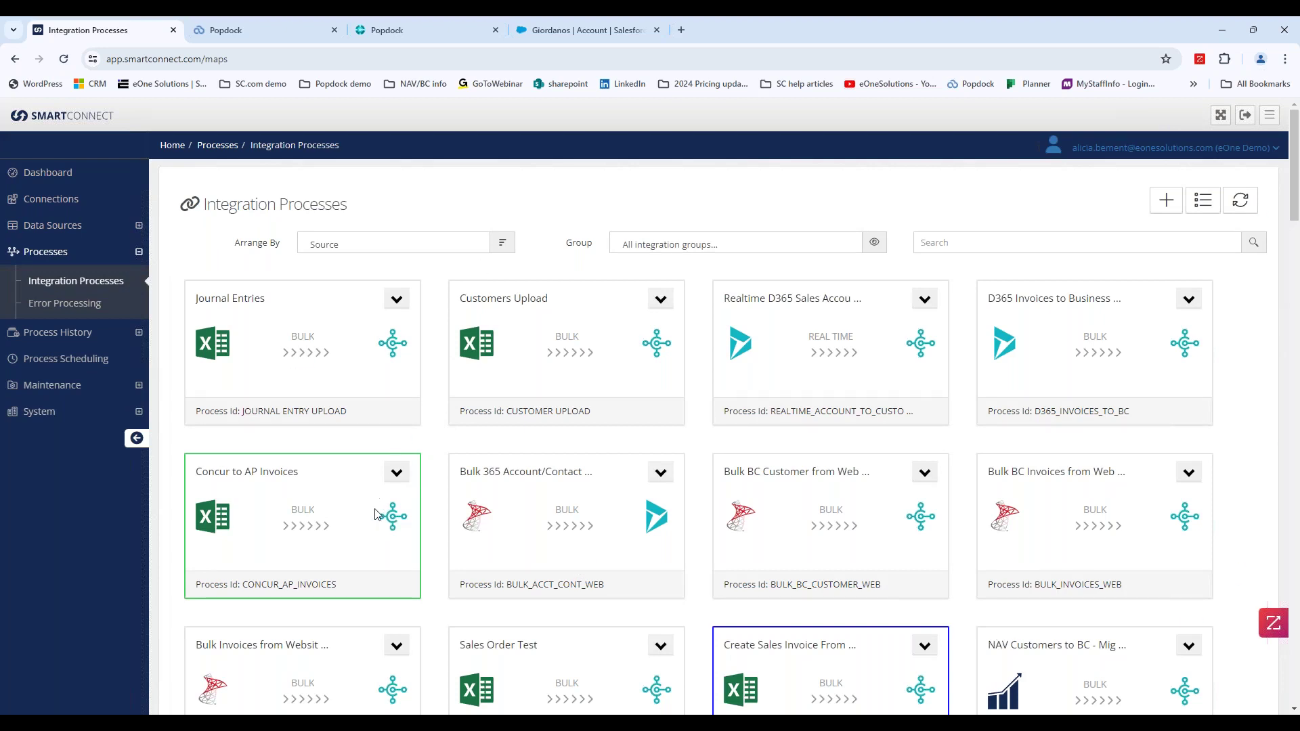
left_click(397, 473)
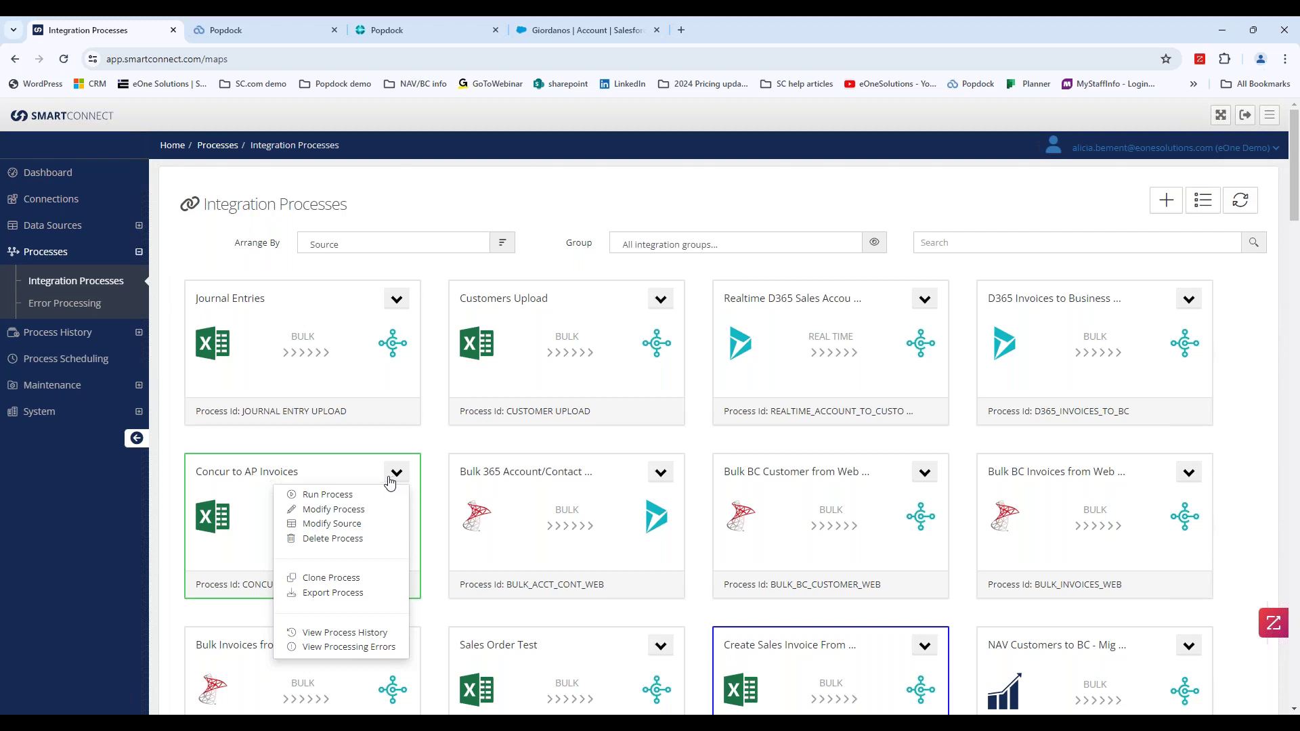
left_click(339, 510)
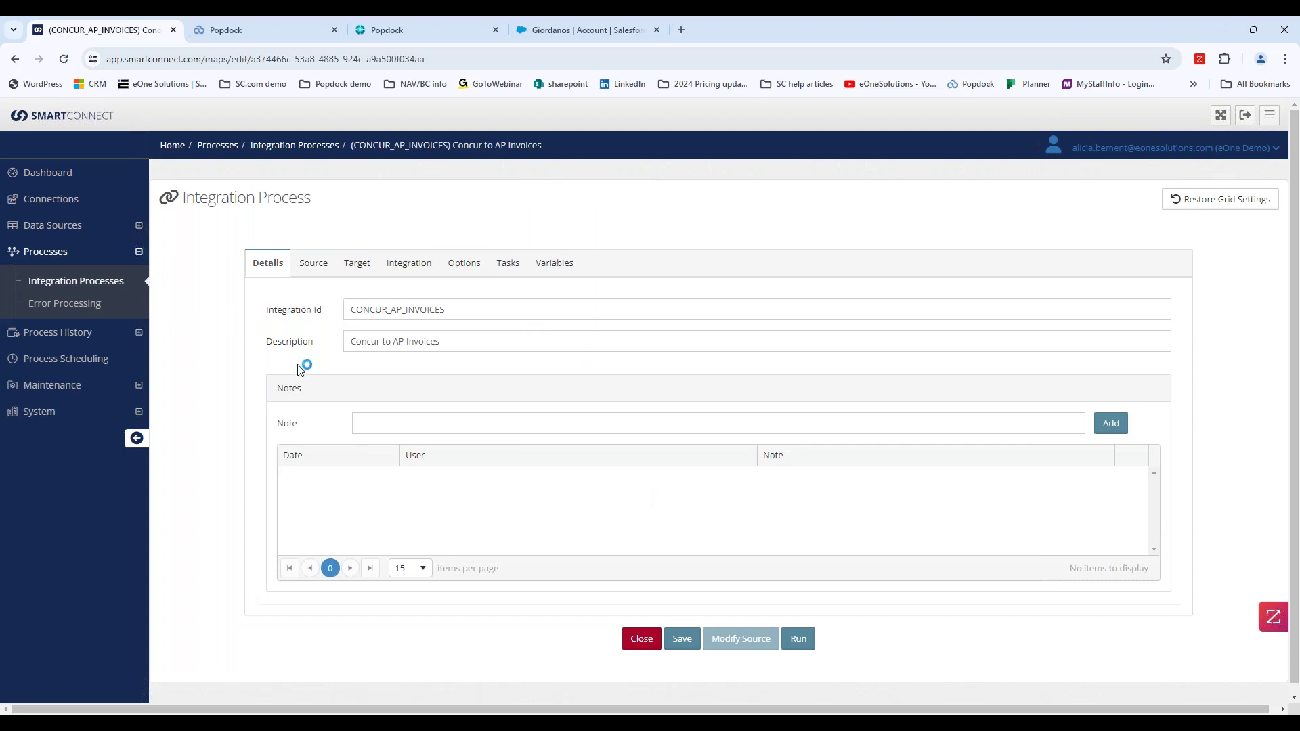
Review the integration's source and target settings and the target field mappings for the PurchaseInvoice line
left_click(308, 264)
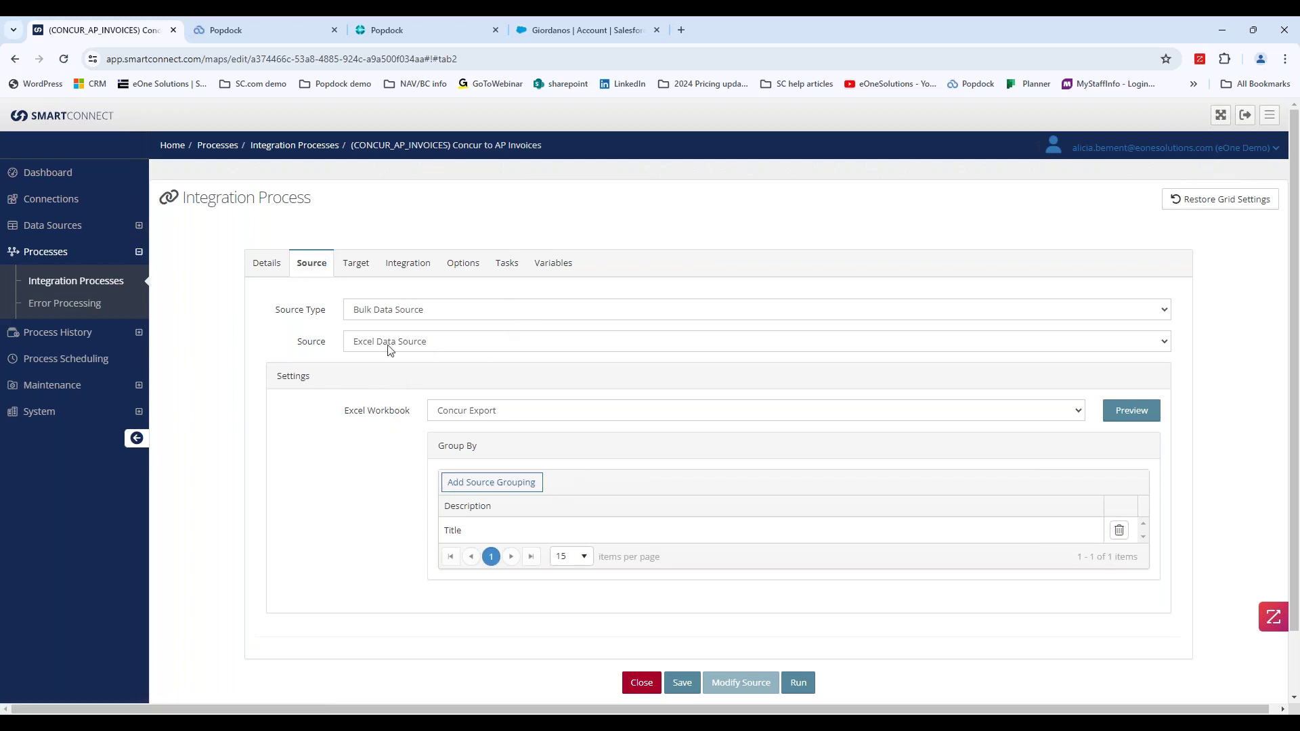
left_click(355, 262)
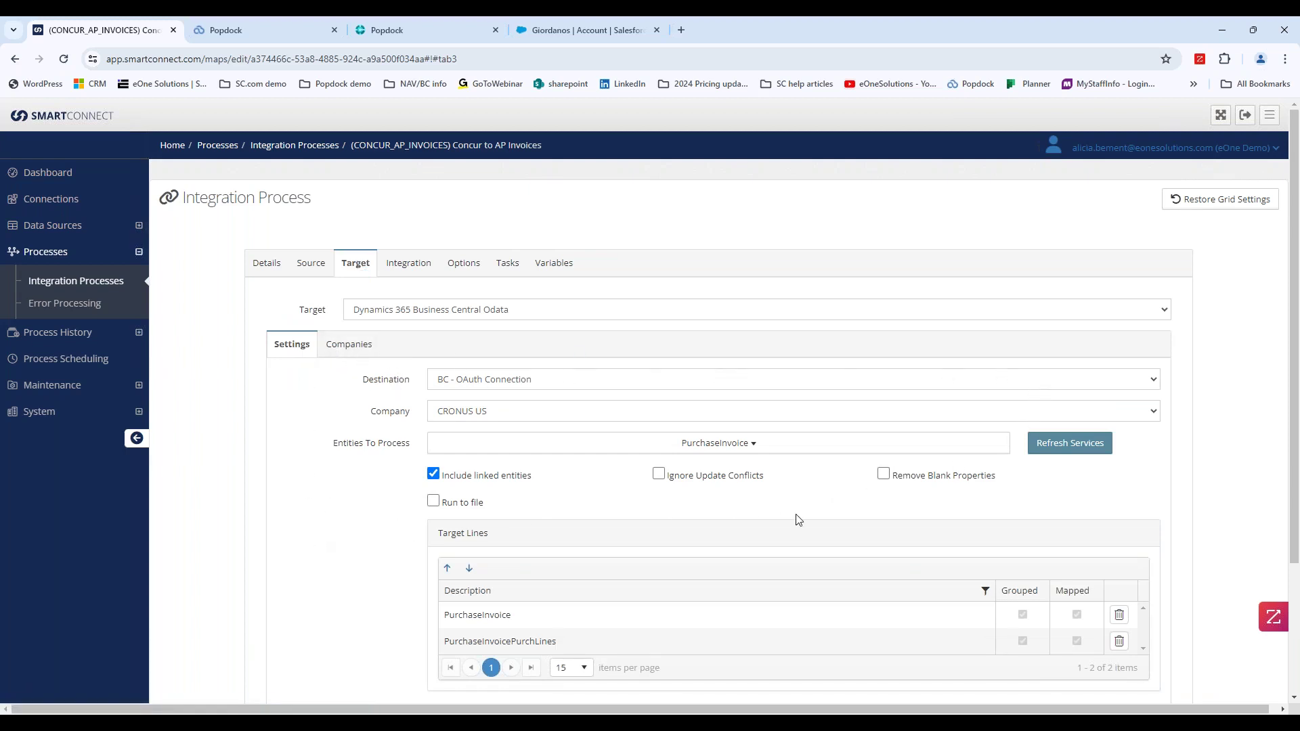
left_click(406, 265)
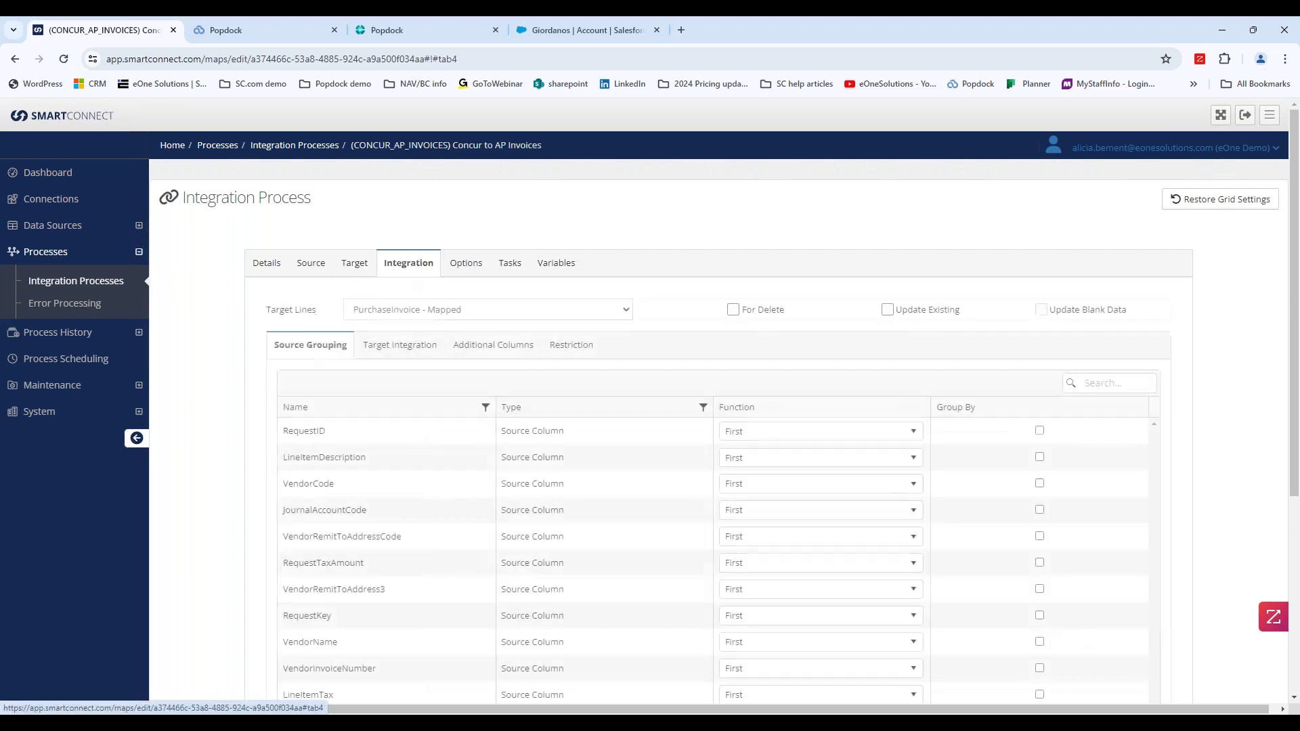
left_click(394, 349)
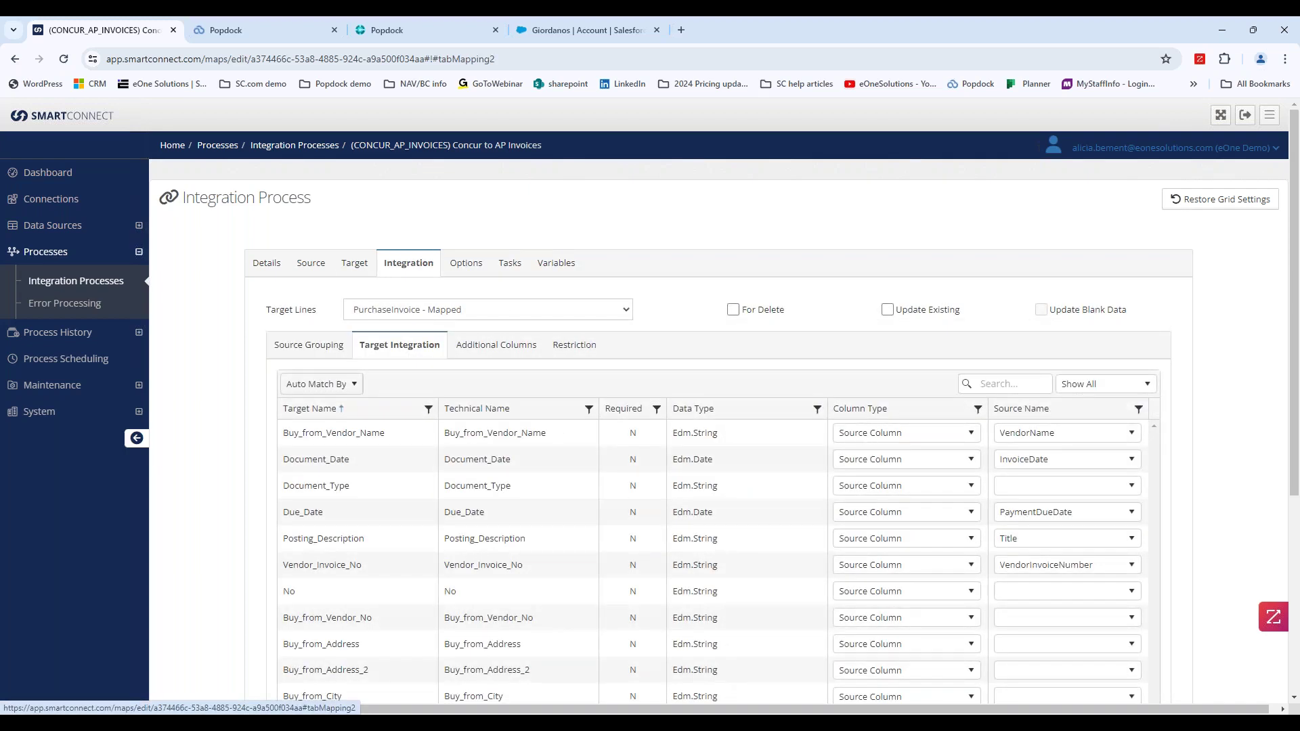
scroll(393, 355, "down", 1)
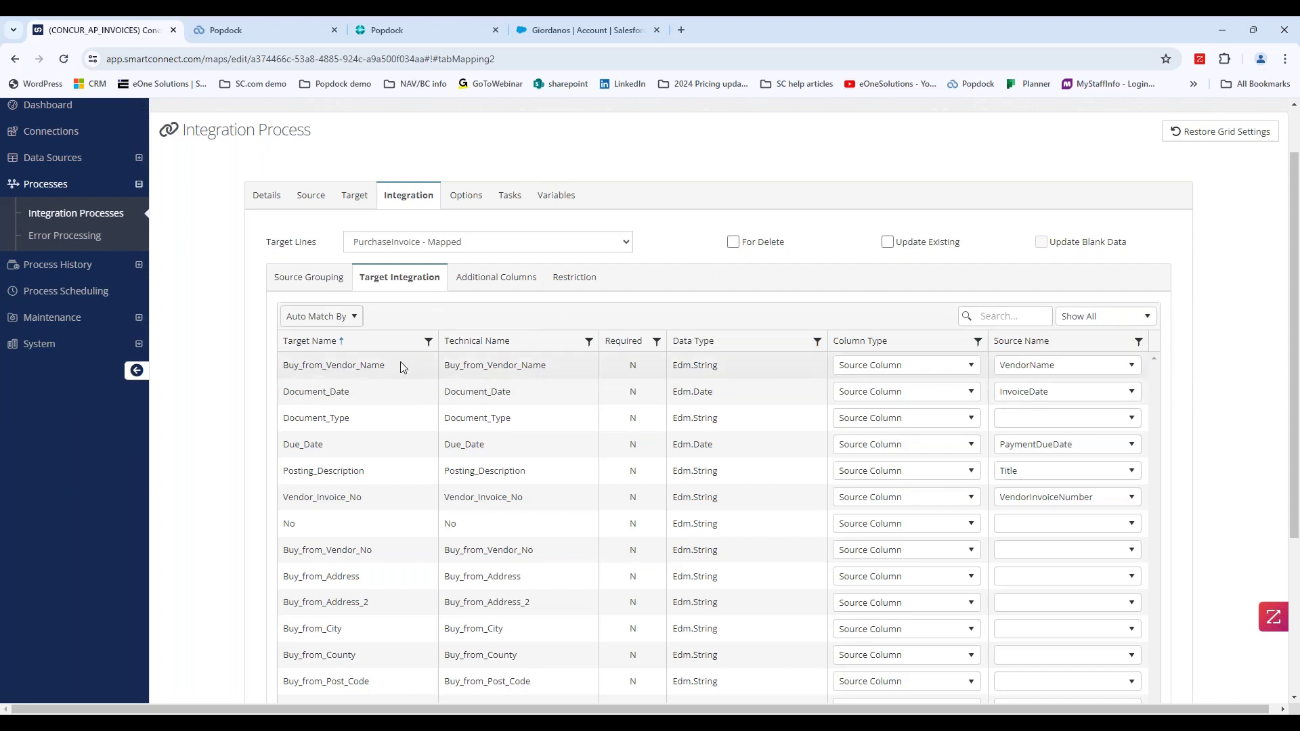
Try mapping Document_Type to the BatchDate source column, and clear that mapping again
left_click(1041, 394)
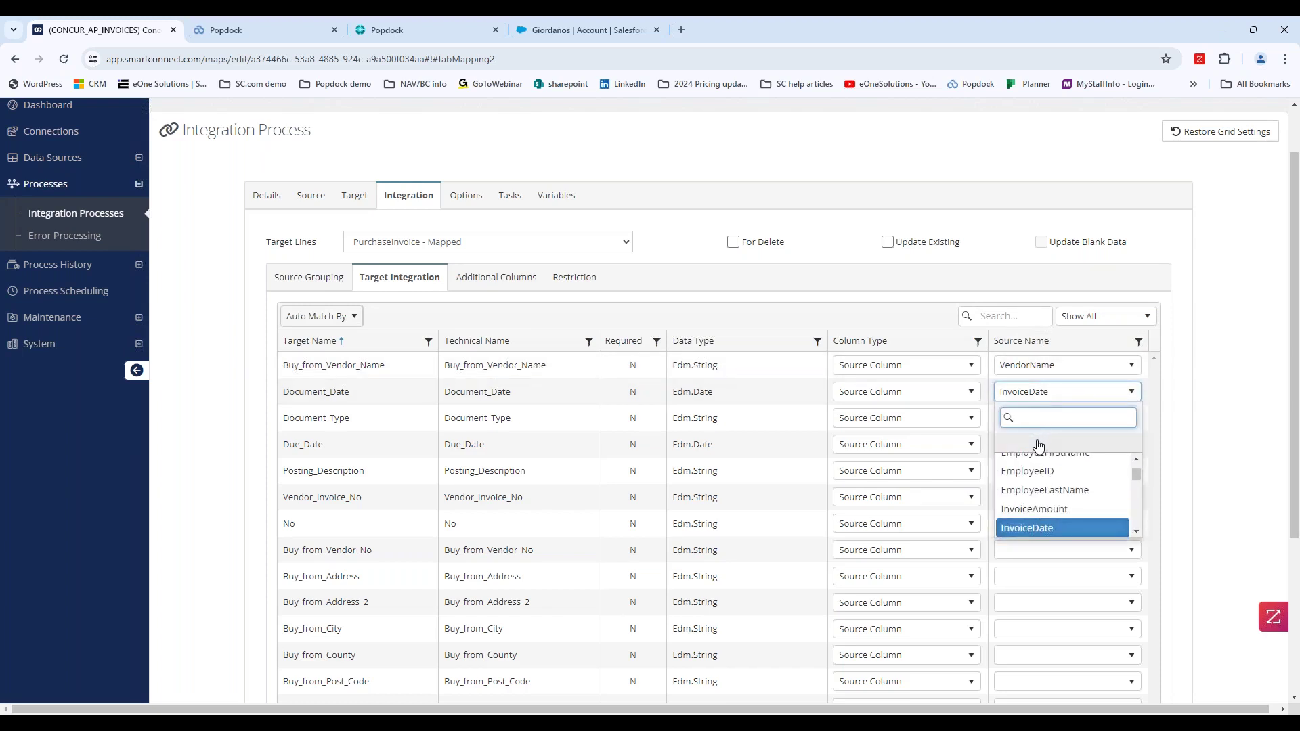
left_click(1036, 391)
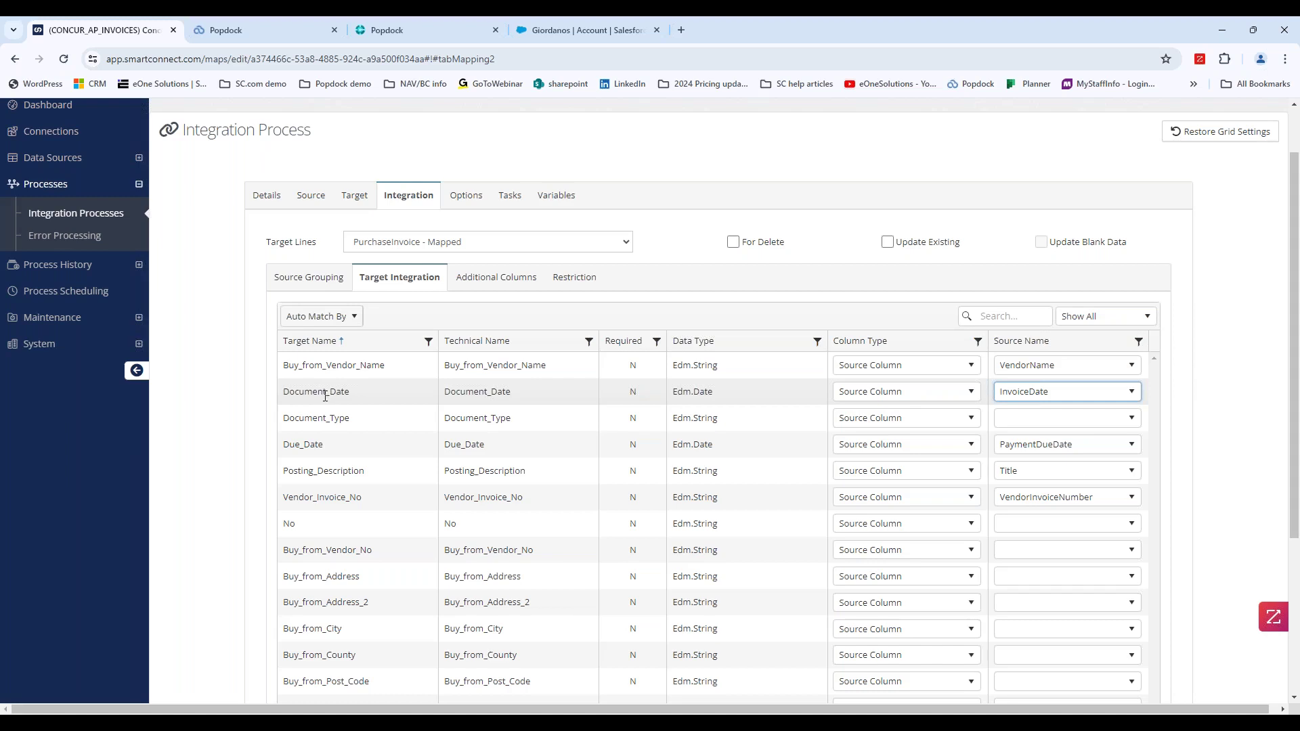
left_click(1022, 418)
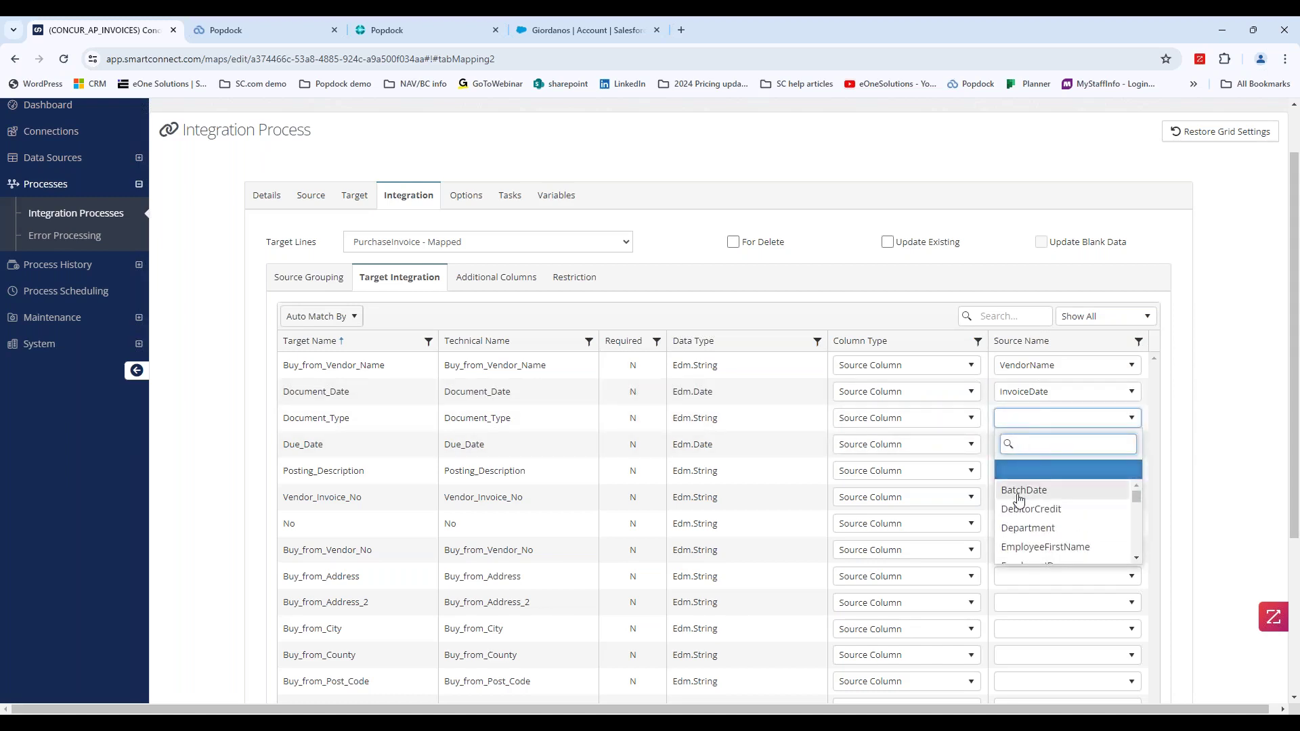
left_click(1020, 492)
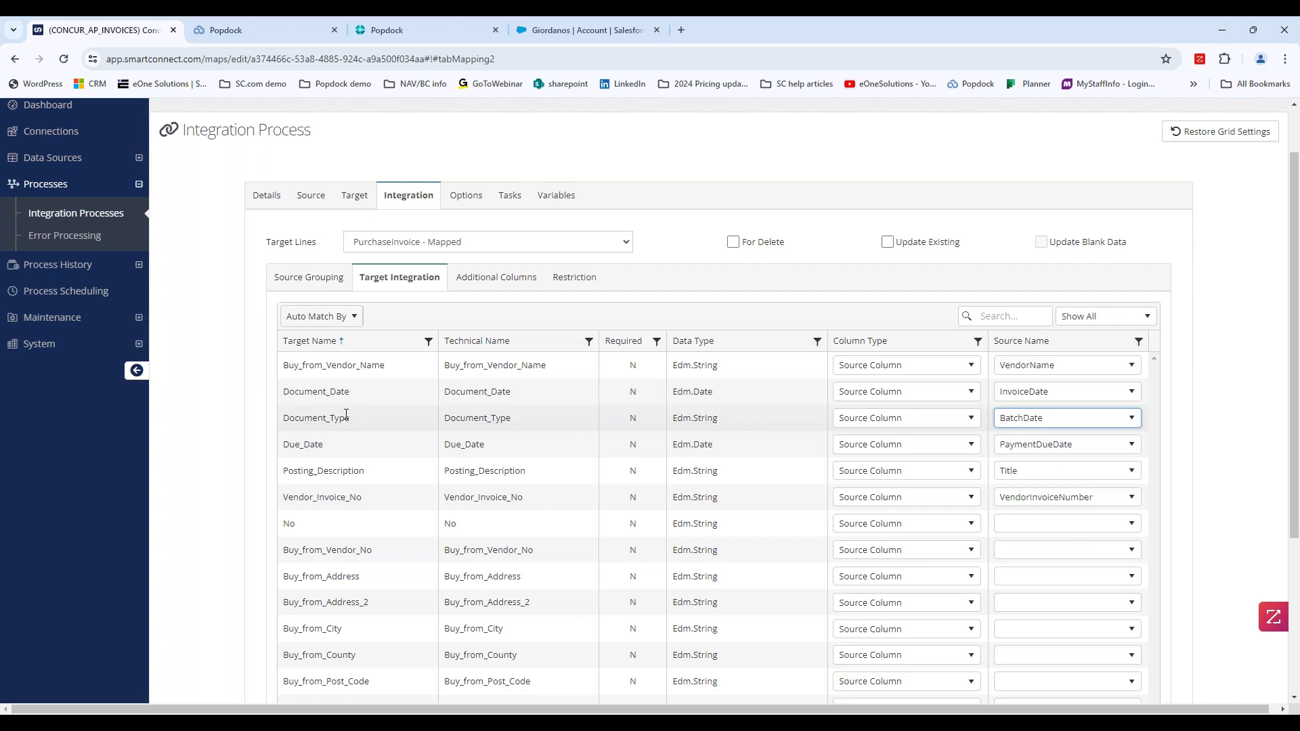
left_click(1079, 422)
left_click(1033, 467)
Review the PurchaseInvoice line's additional columns and its restriction code with the available global variables
left_click(508, 281)
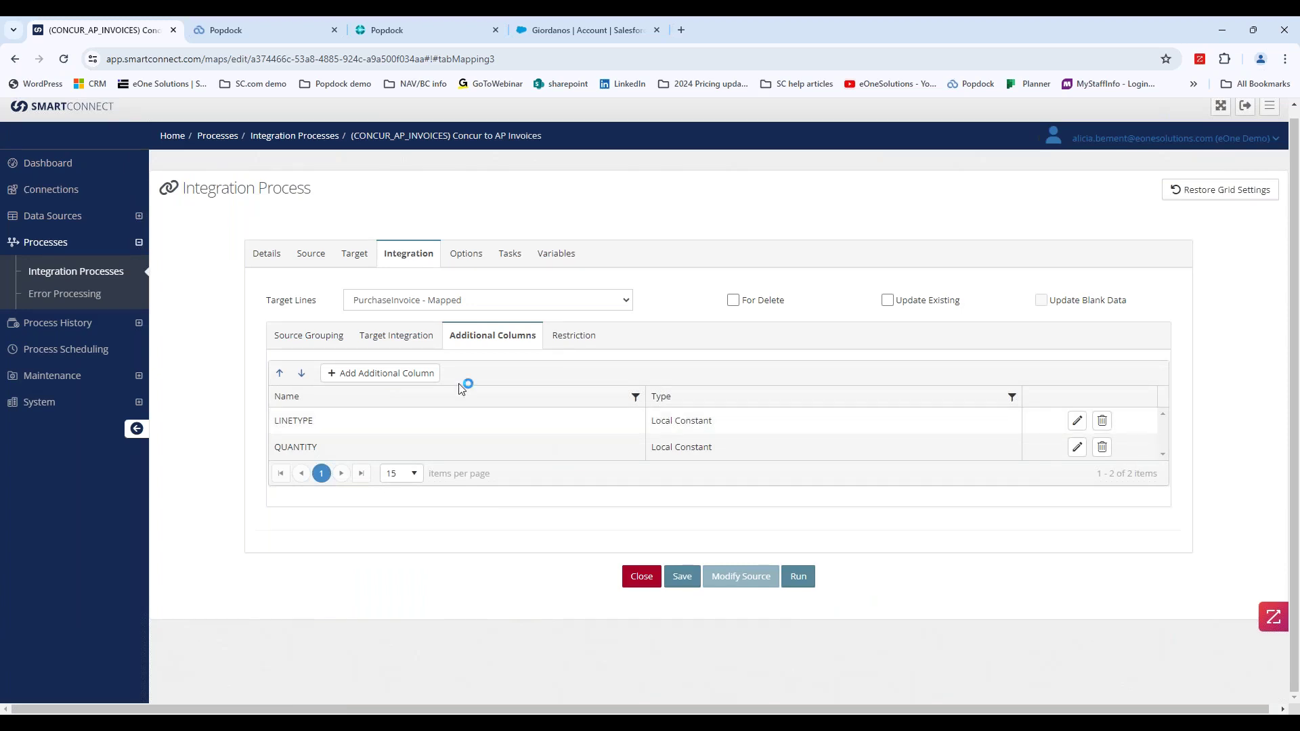
left_click(389, 373)
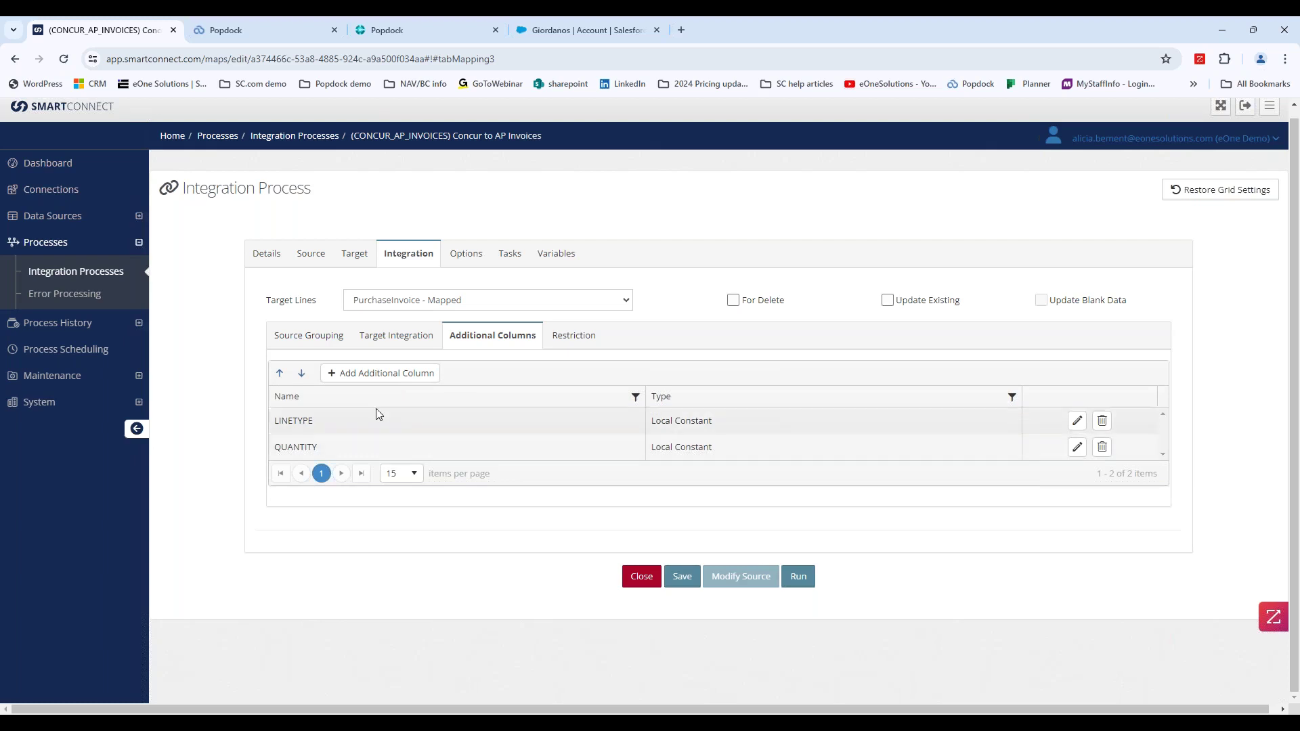
left_click(377, 341)
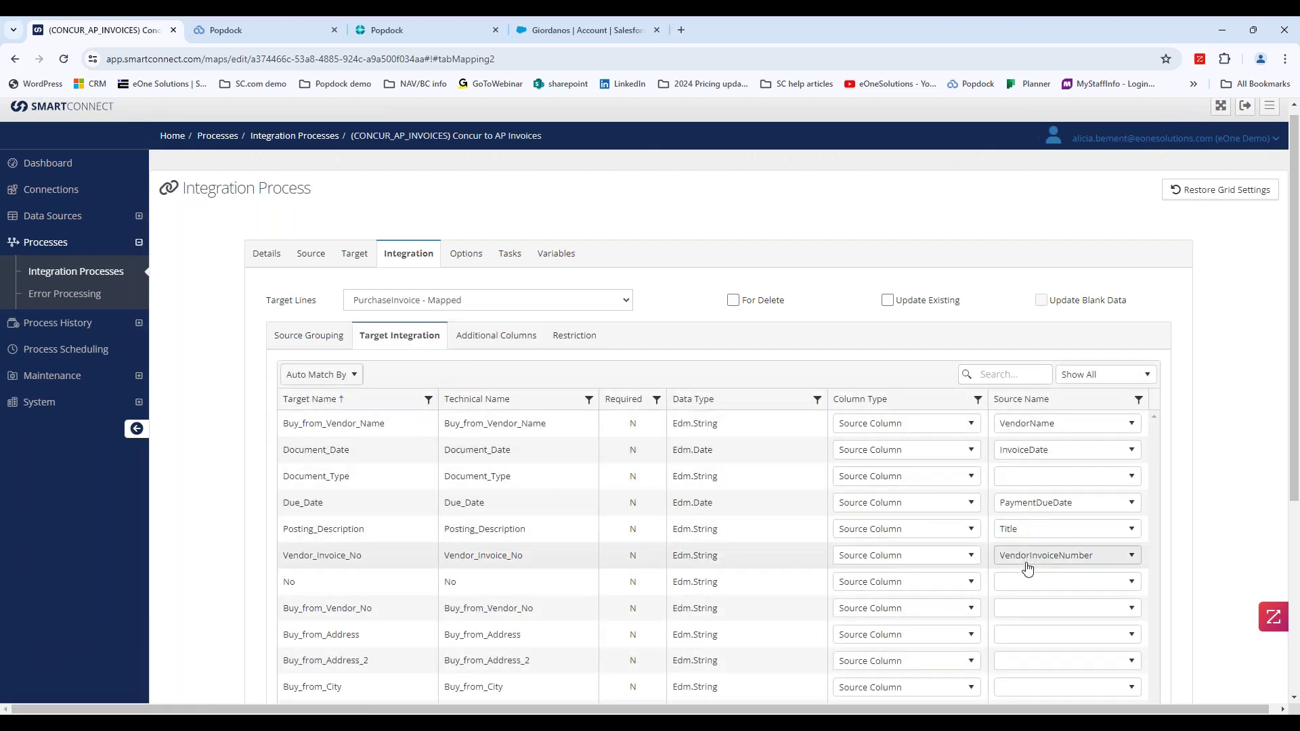
left_click(490, 337)
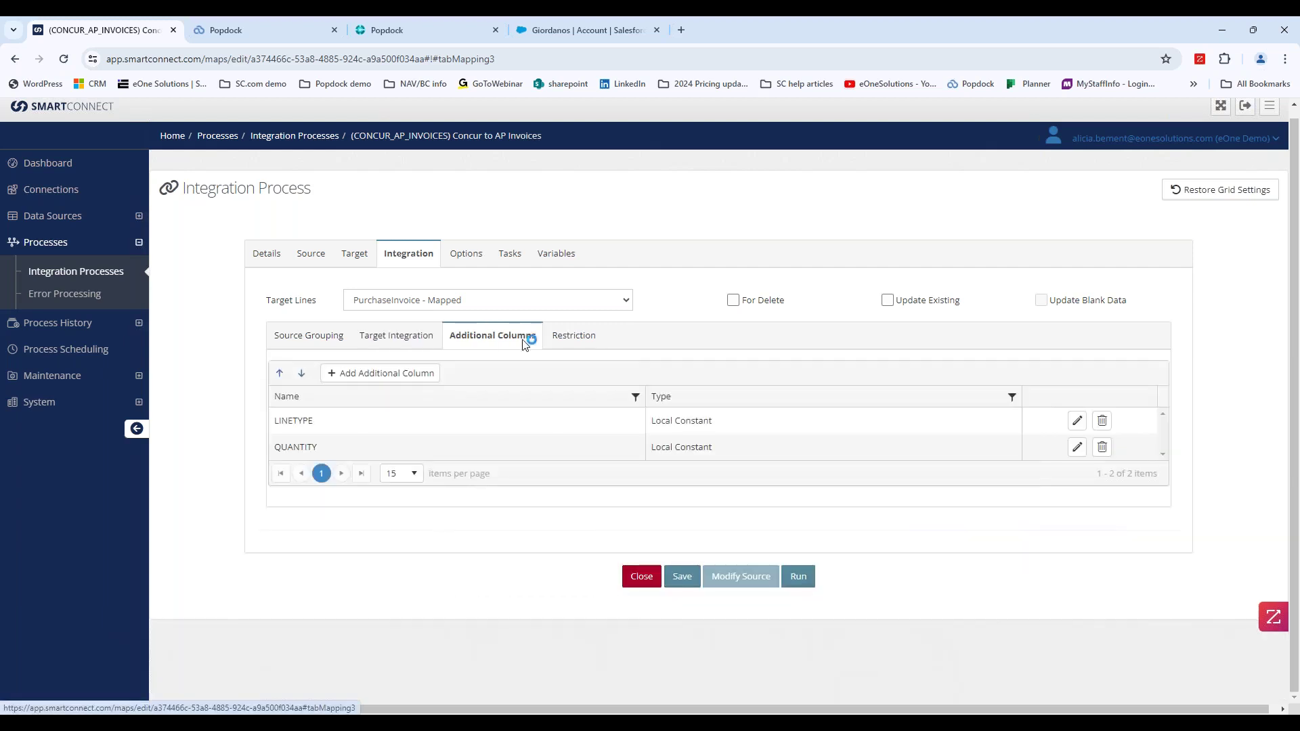
left_click(561, 337)
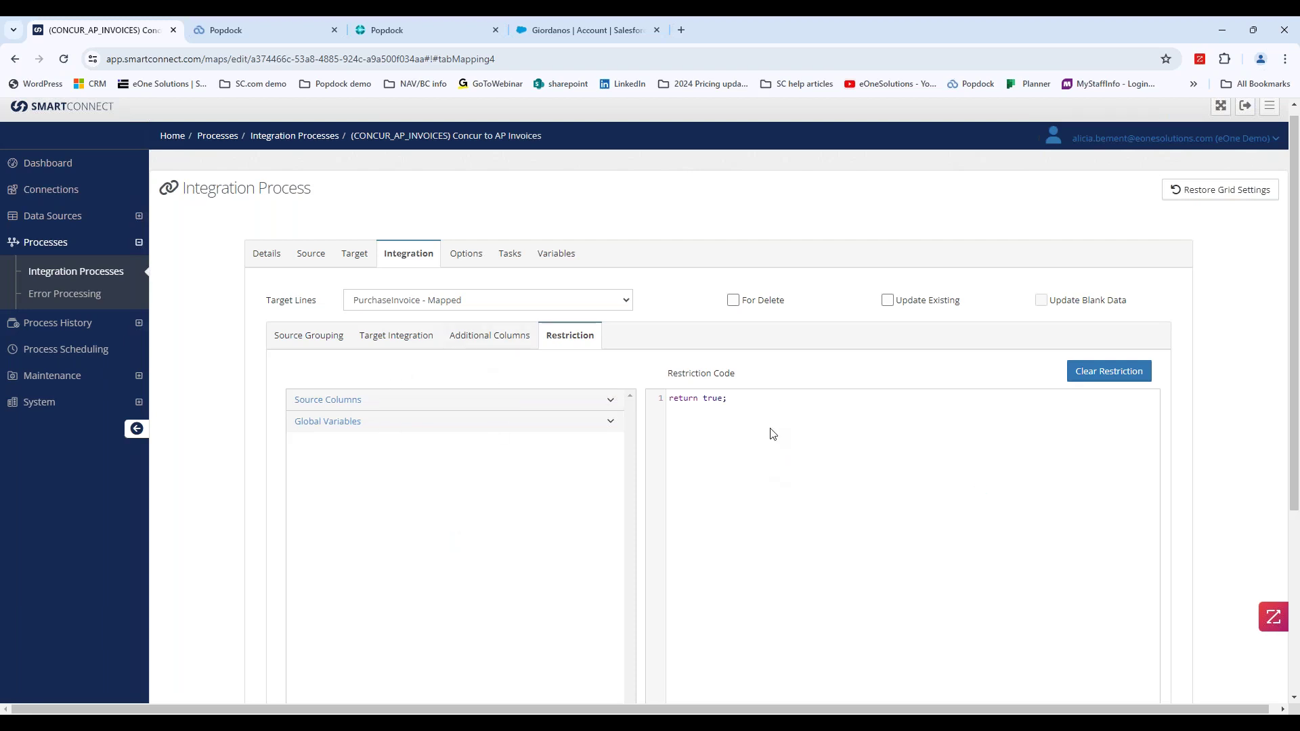
left_click(609, 422)
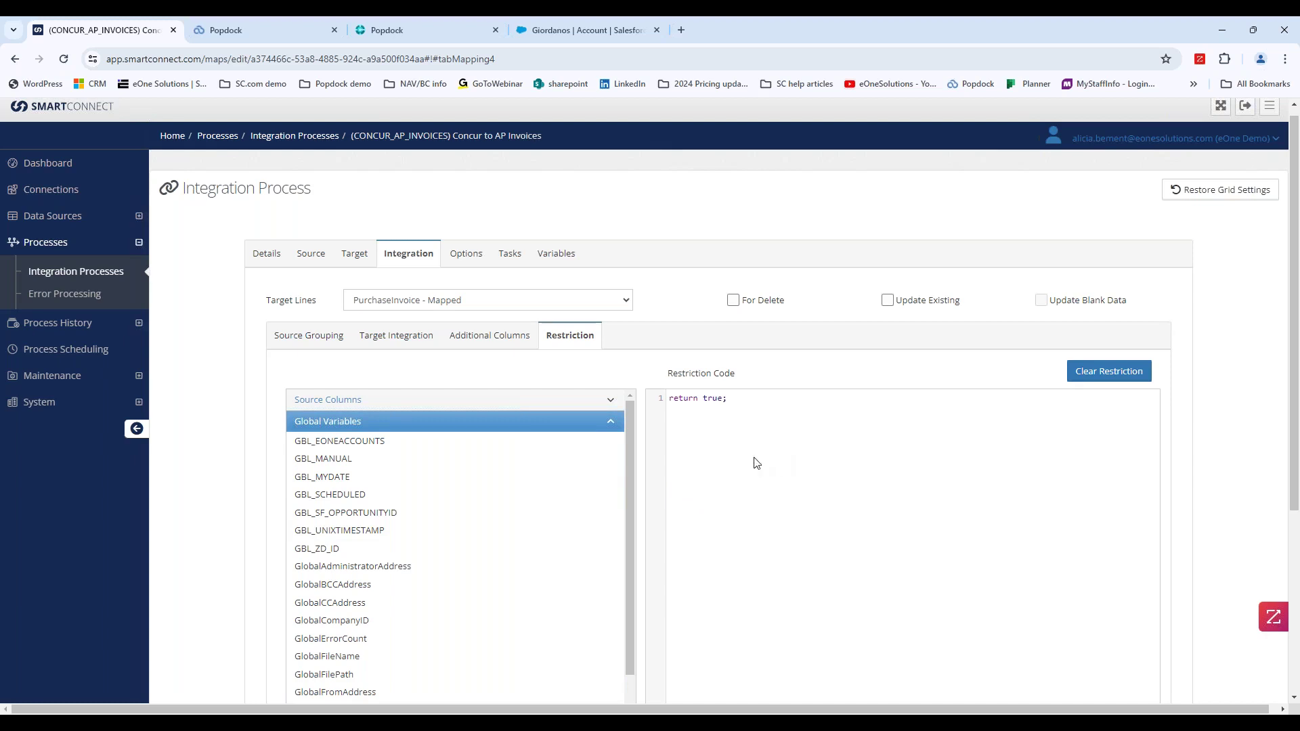
Start a new integration task named "test", look through the available task types, and discard the task
left_click(506, 256)
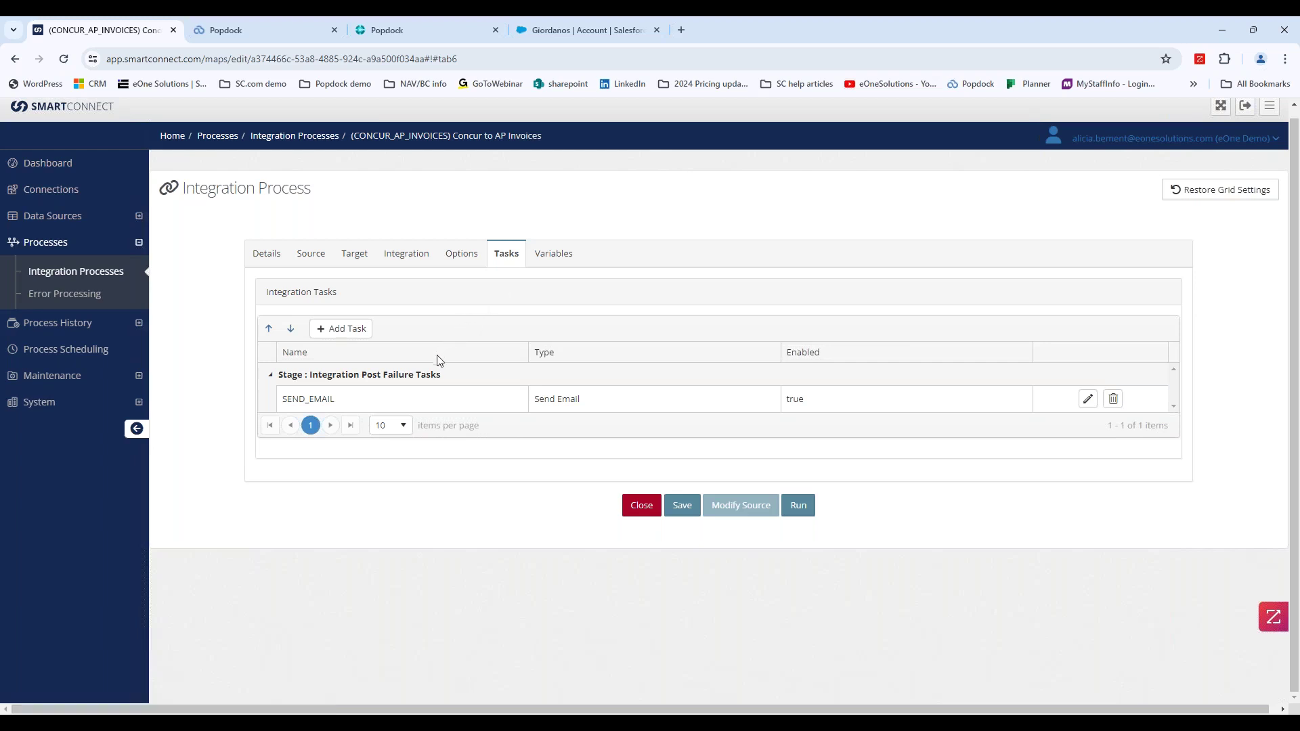
left_click(340, 330)
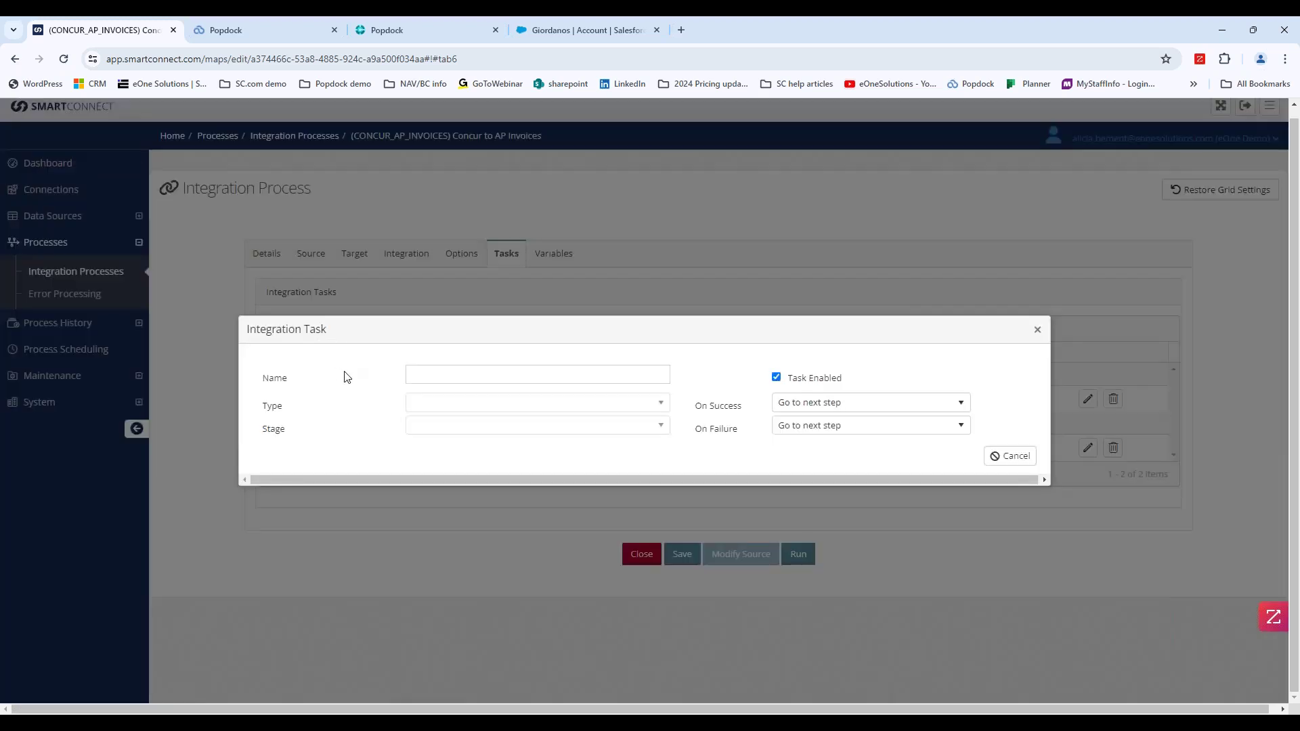
left_click(406, 375)
type("test")
key("Tab")
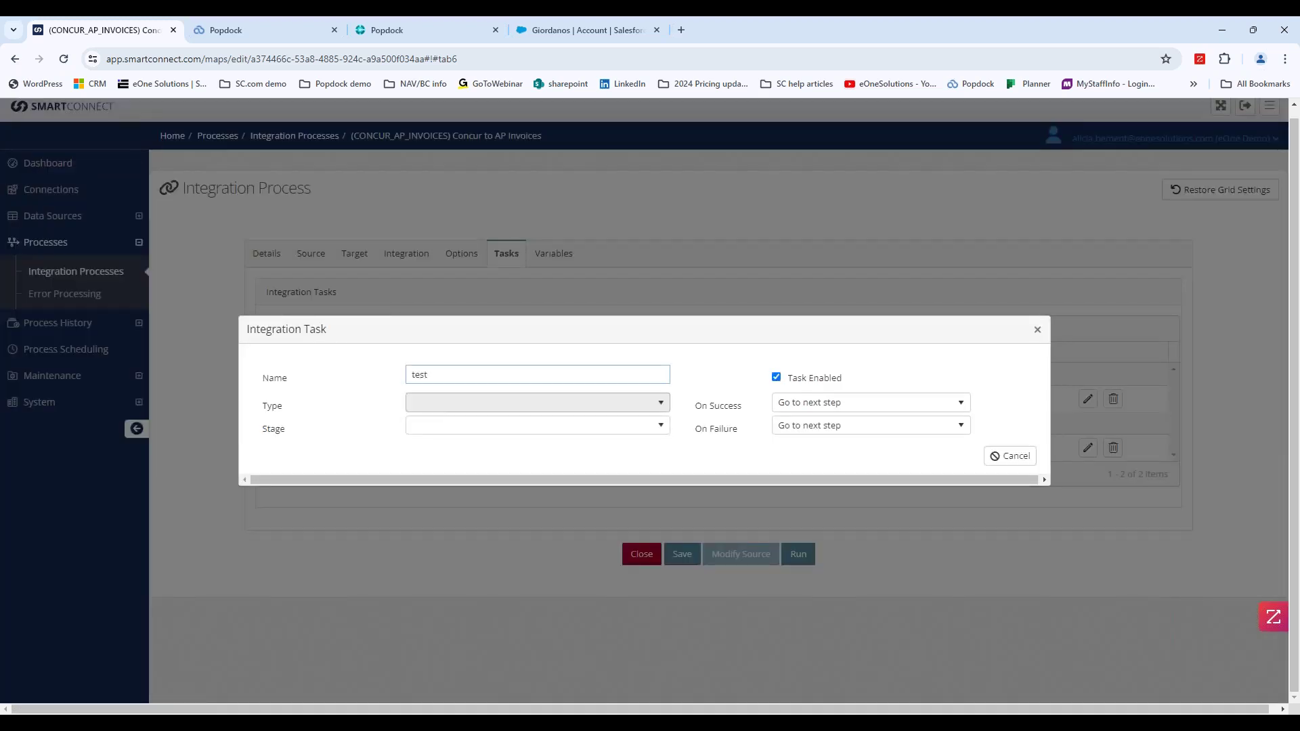
left_click(431, 403)
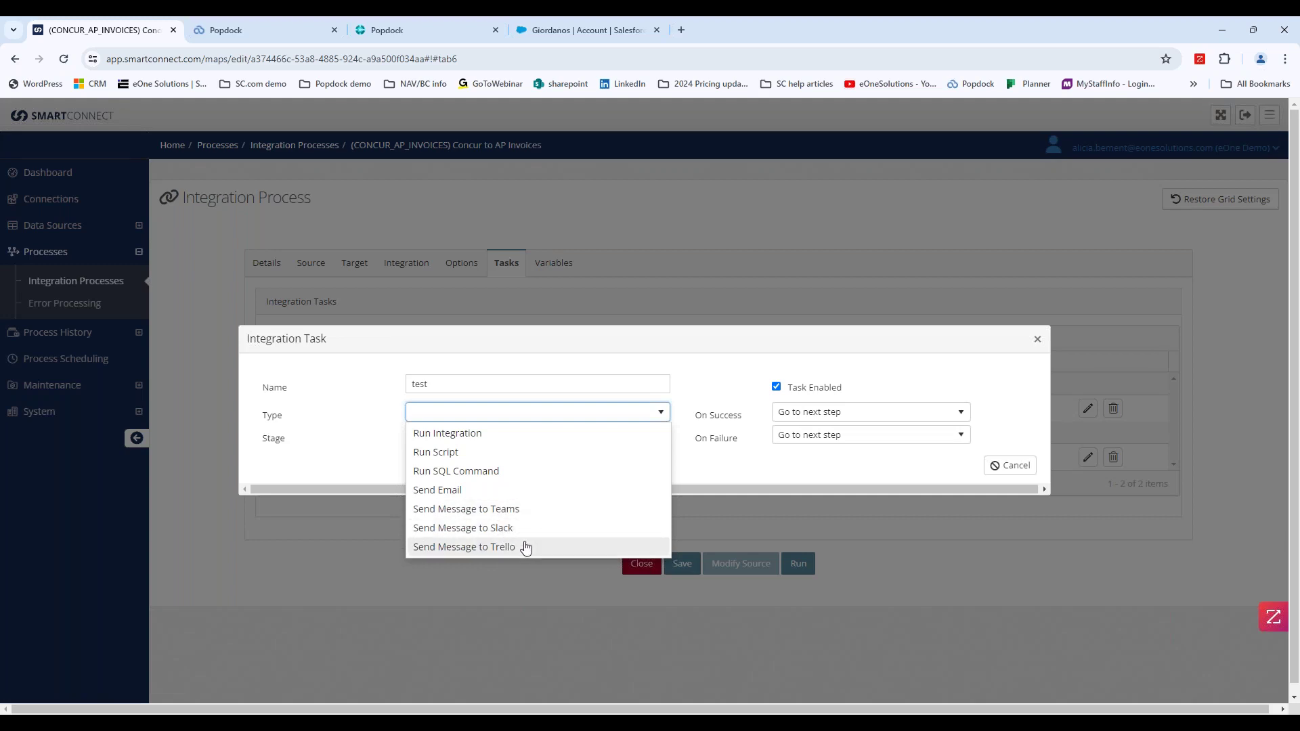
key("Escape")
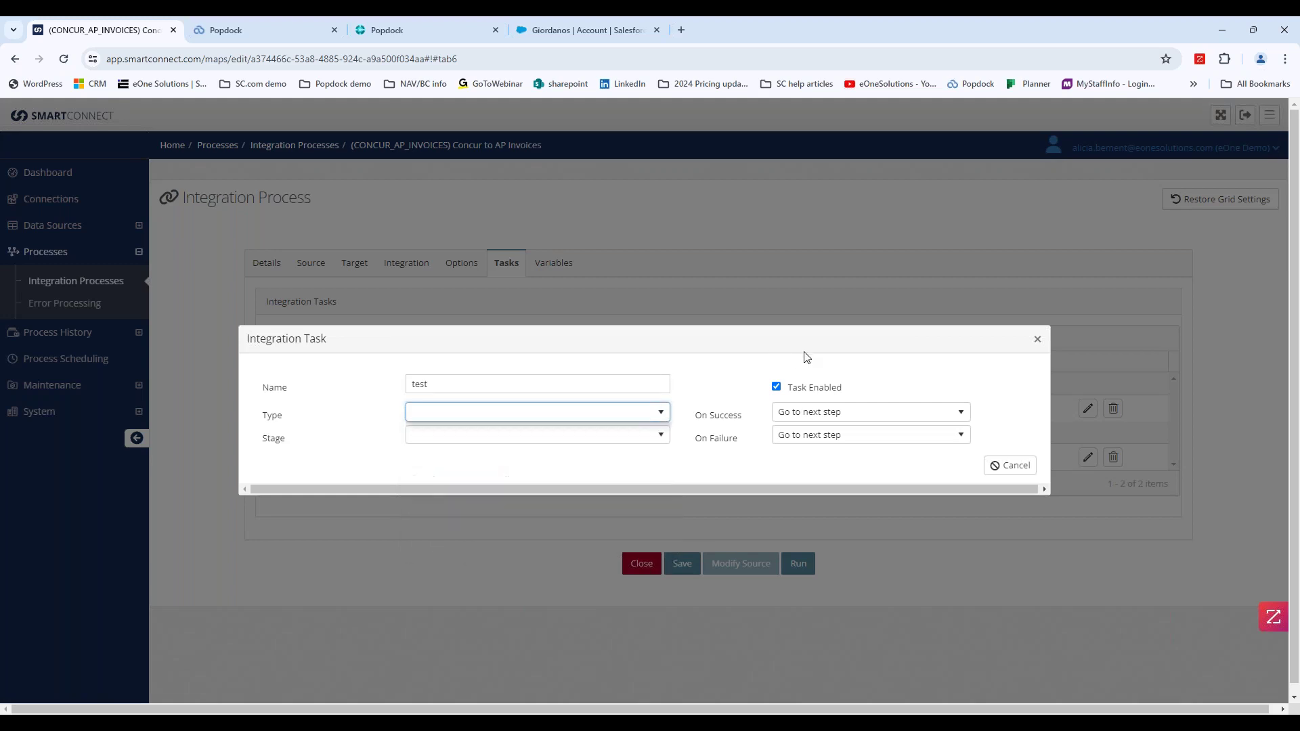
left_click(1037, 340)
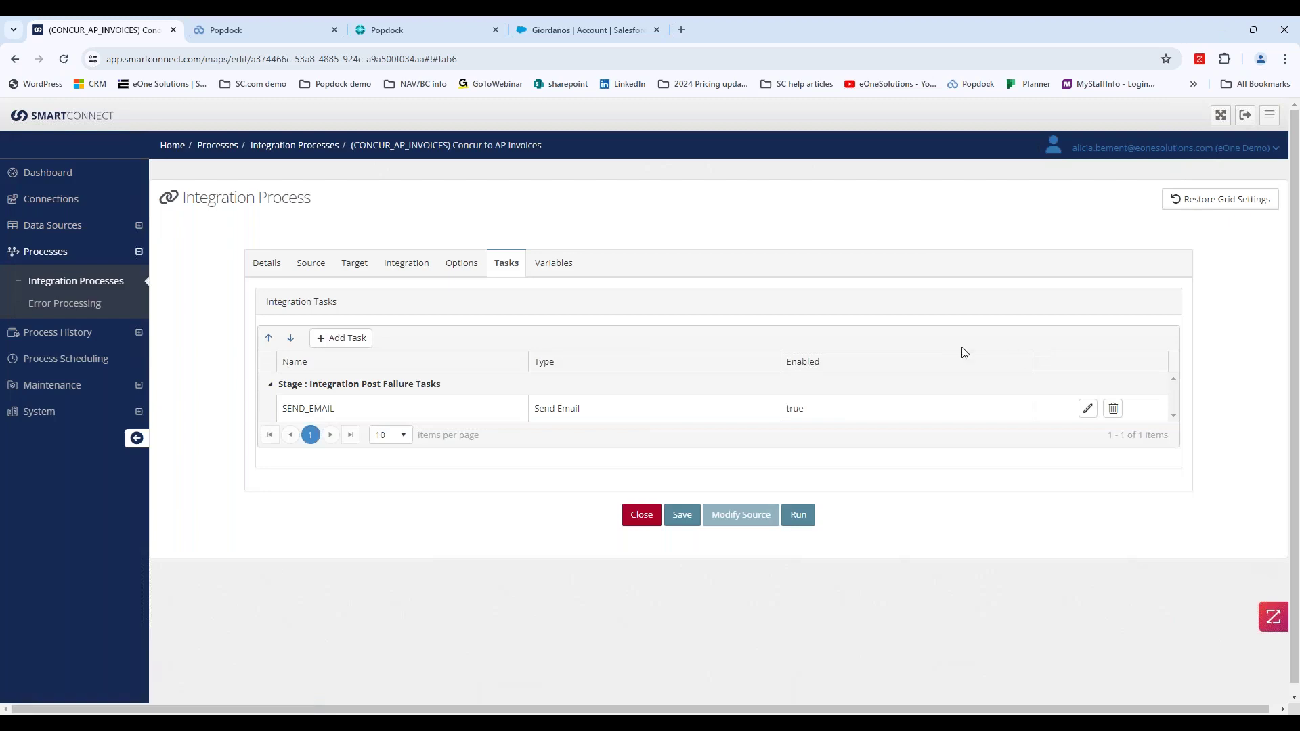
Open error run 93 of CONCUR_AP_INVOICES for processing and read the error details
left_click(68, 305)
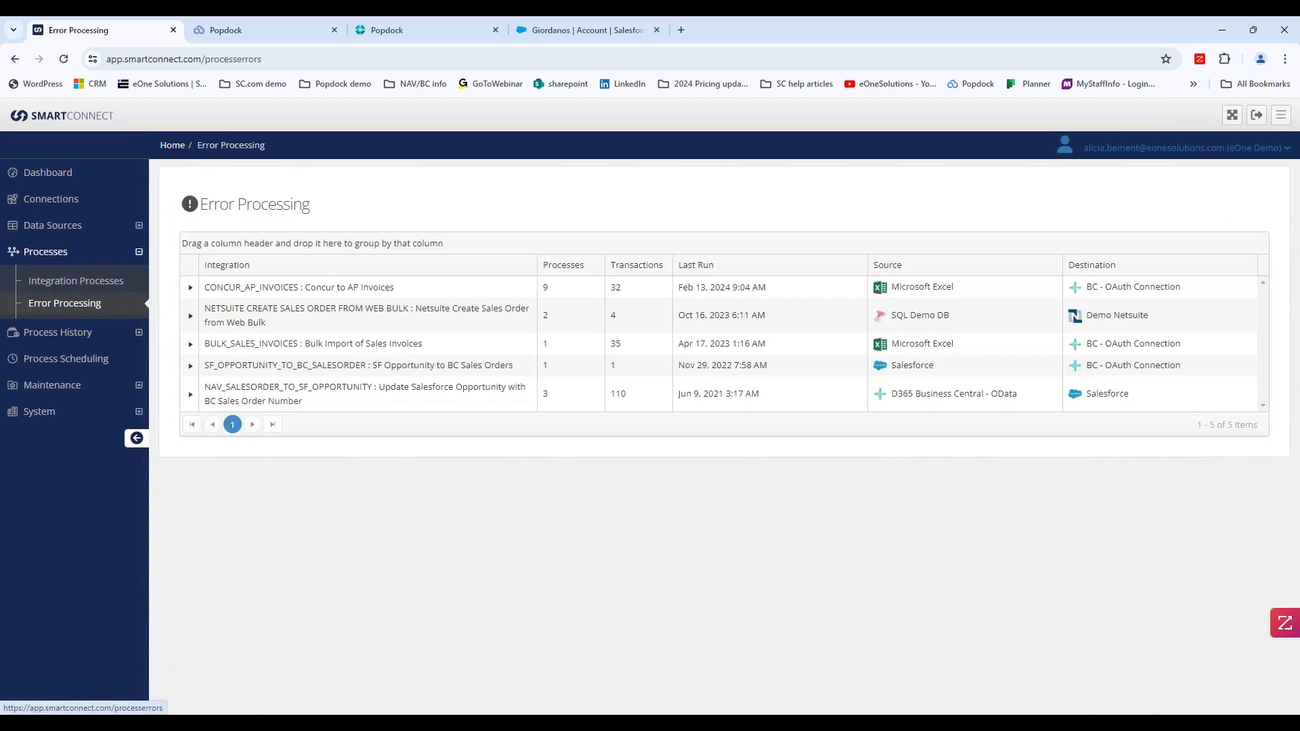
left_click(191, 288)
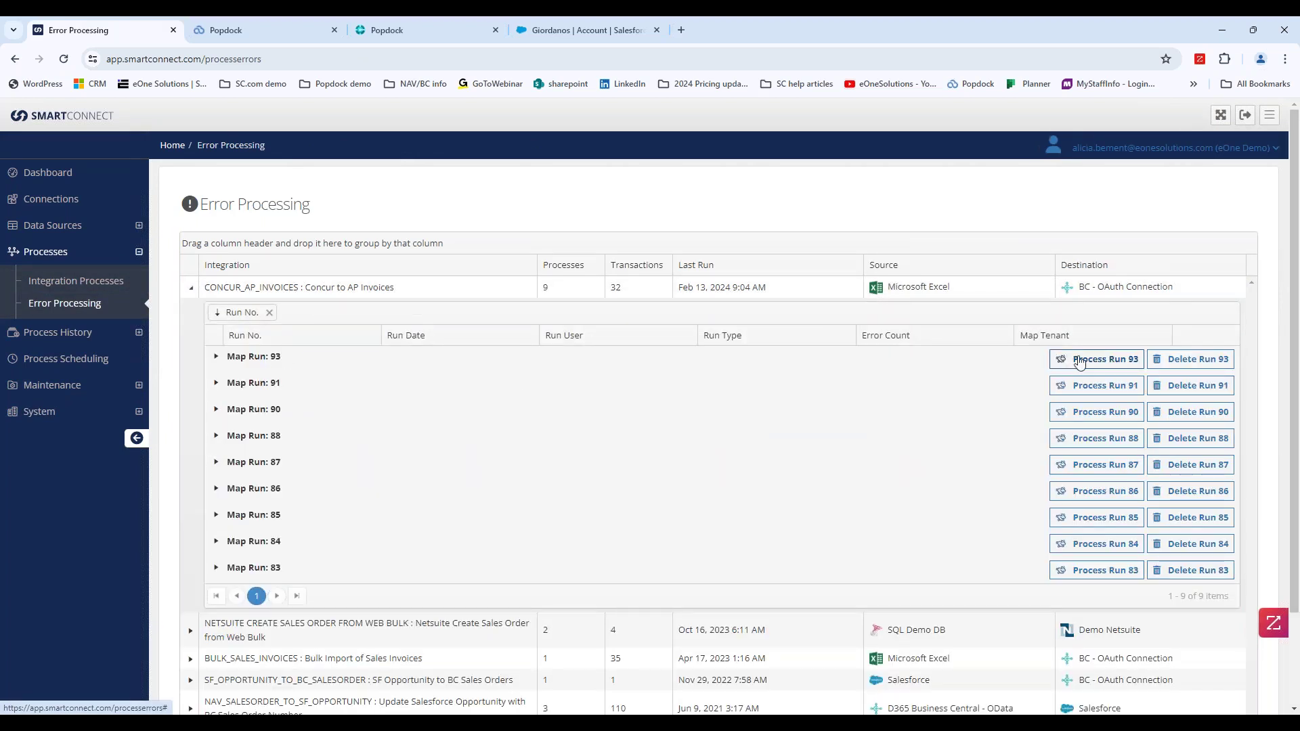
left_click(1089, 366)
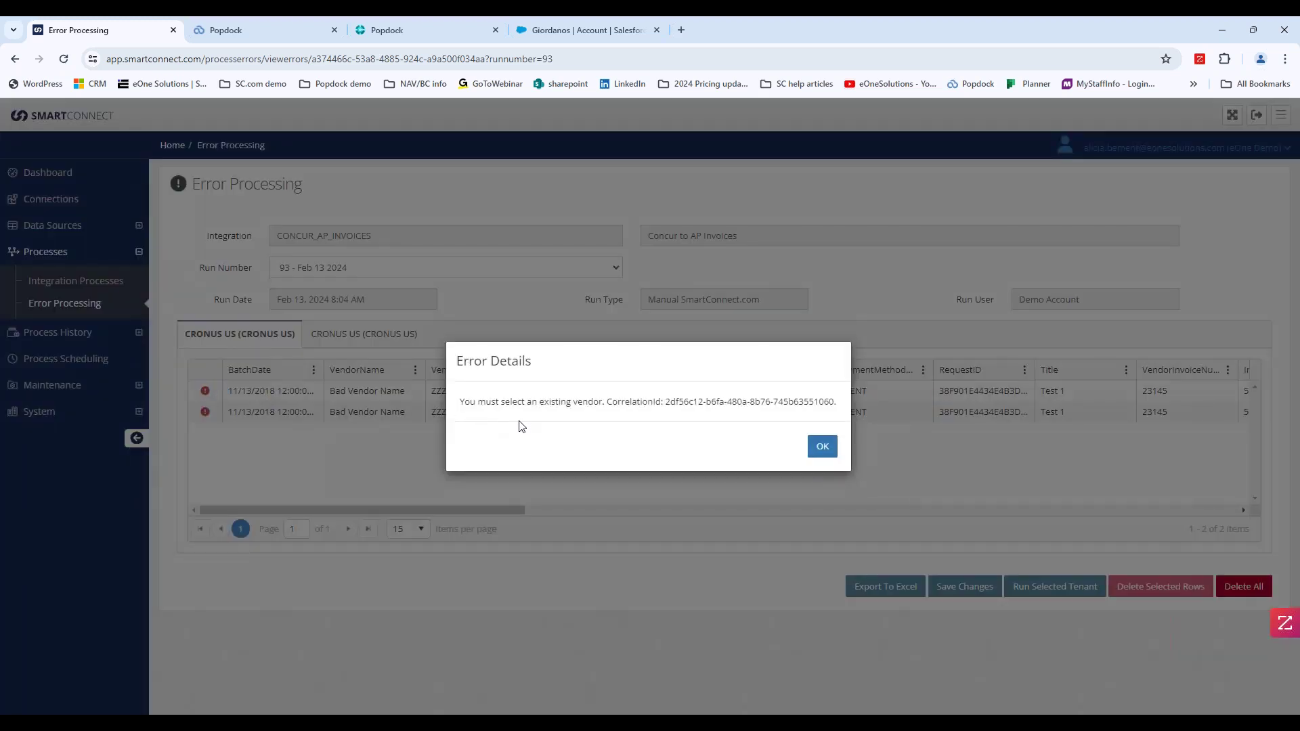
left_click(821, 449)
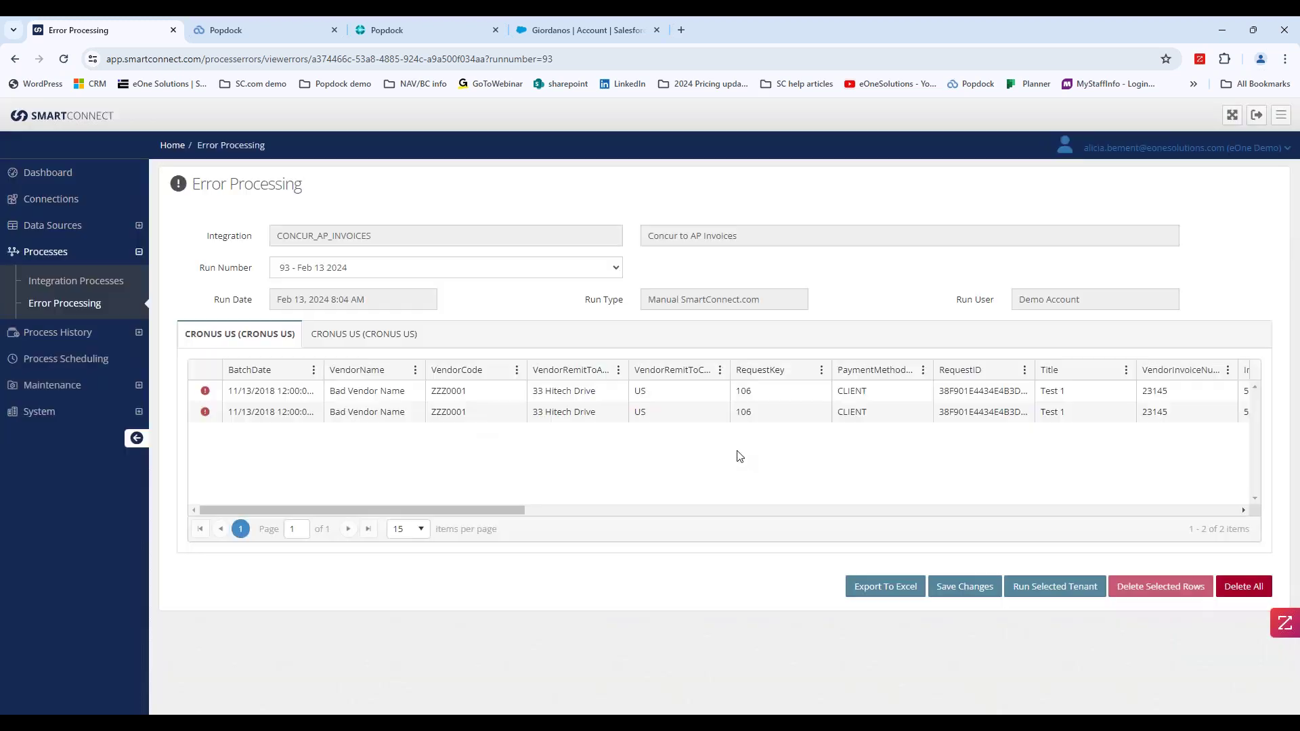
Replace the VendorName in the first failed row of run 93 with "aerwer"
left_click(380, 391)
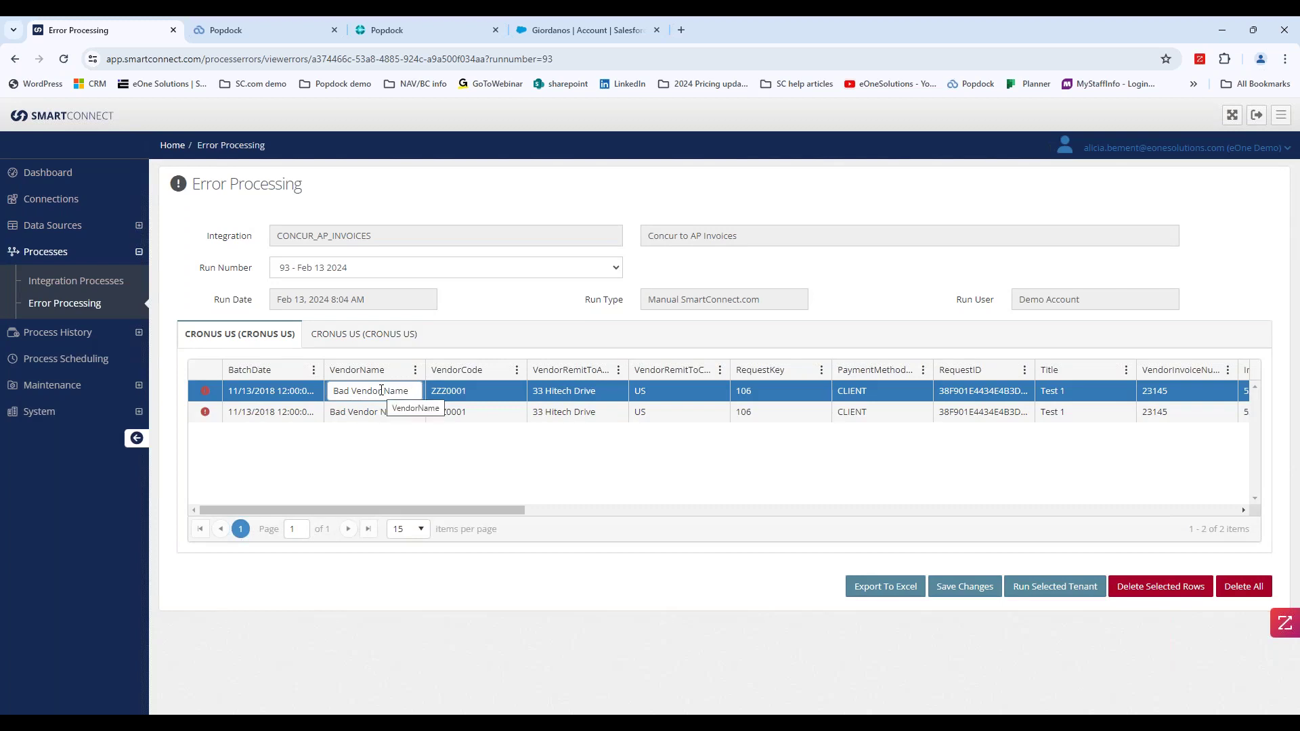
key("BackSpace")
key("BackSpace")
key("BackSpace")
key("BackSpace")
key("BackSpace")
key("BackSpace")
key("BackSpace")
key("BackSpace")
key("BackSpace")
key("BackSpace")
key("BackSpace")
key("BackSpace")
key("BackSpace")
key("BackSpace")
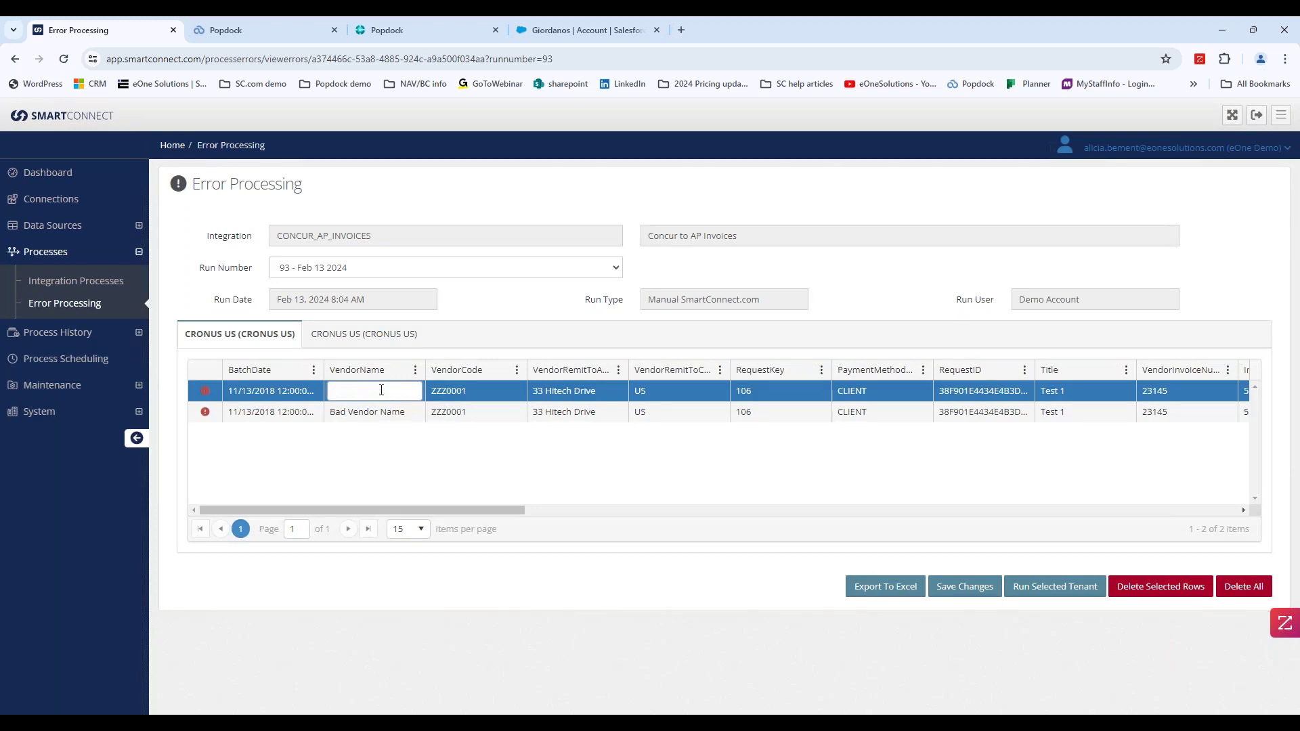
type("aerwer")
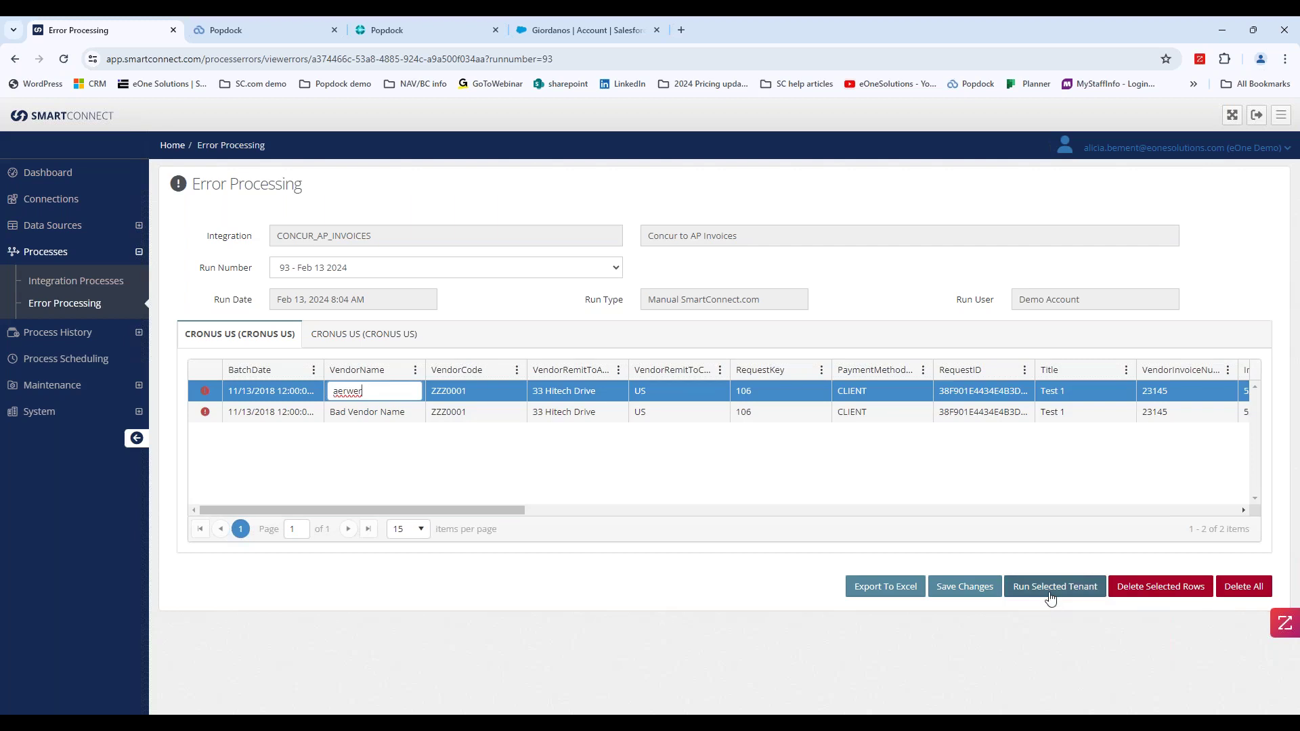
Open the integration schedule for CONCUR_AP_INVOICES and review its timing and repeat settings
left_click(96, 359)
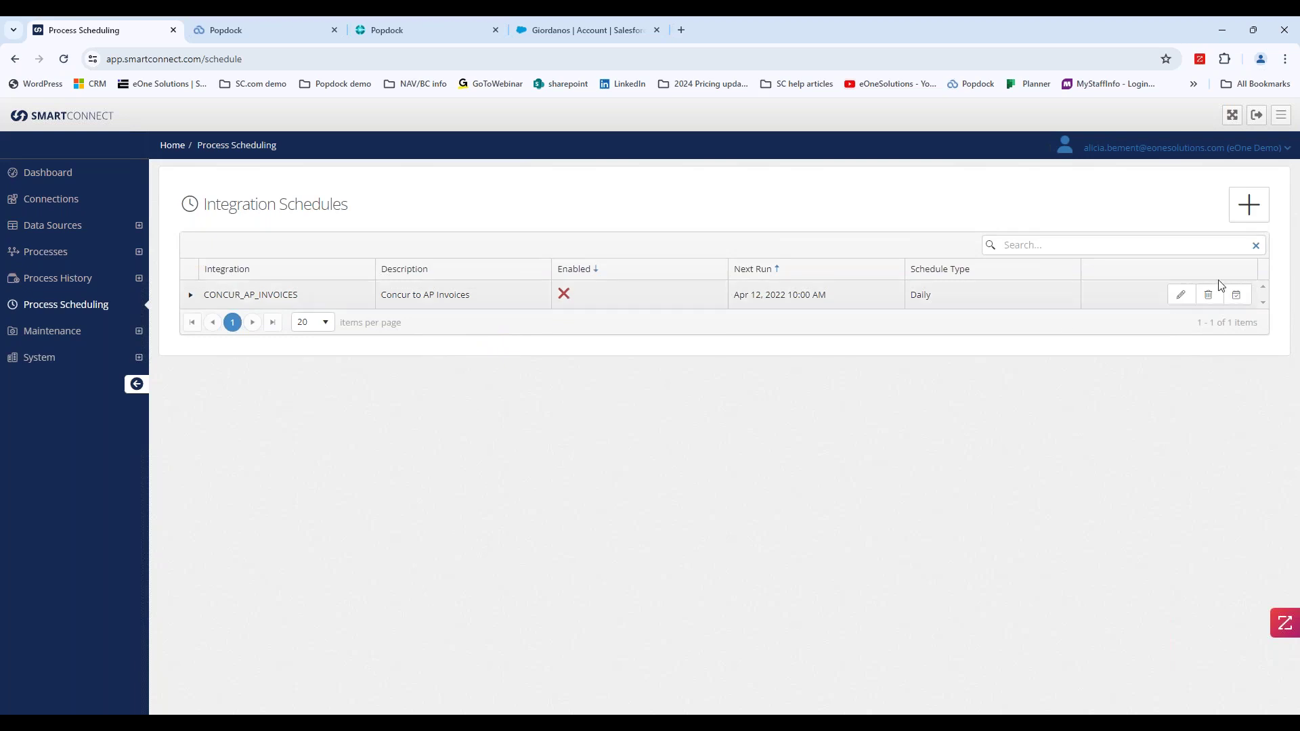
left_click(1180, 295)
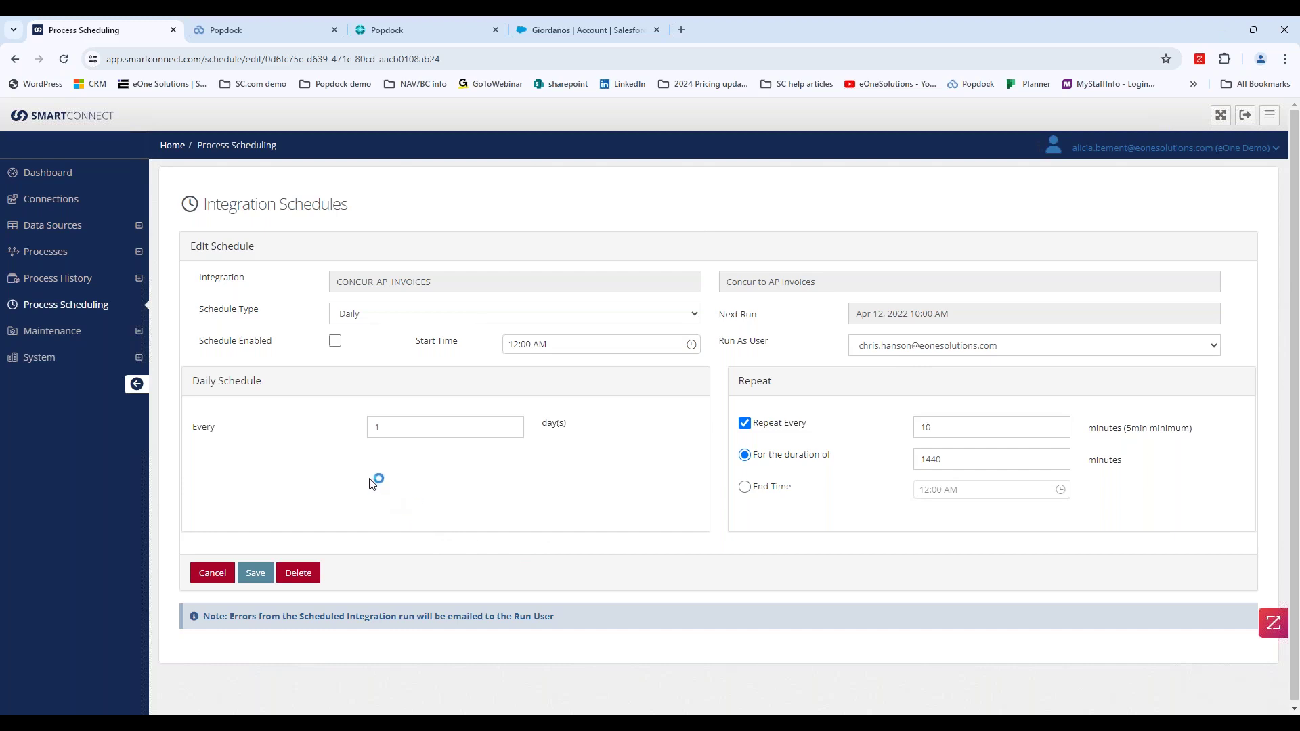
Open the Shopify REST service and review its service data sources and service destinations
left_click(78, 333)
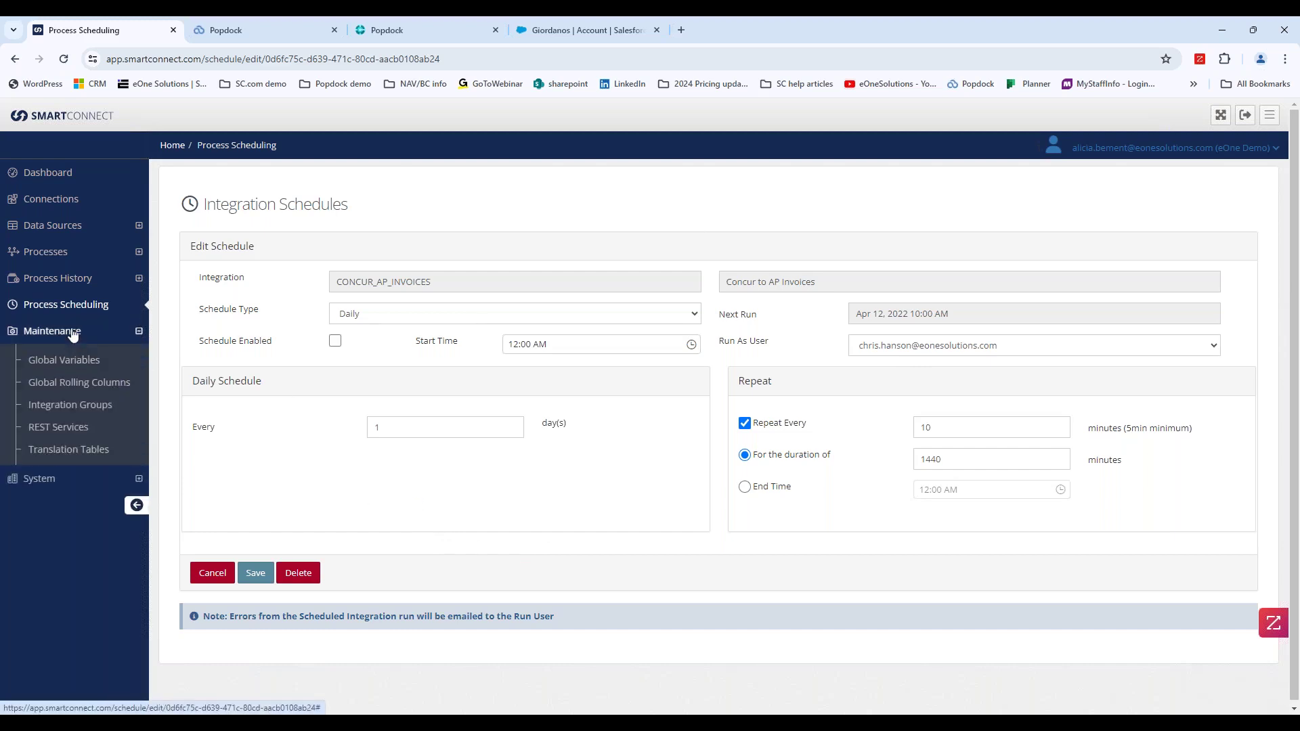
left_click(75, 427)
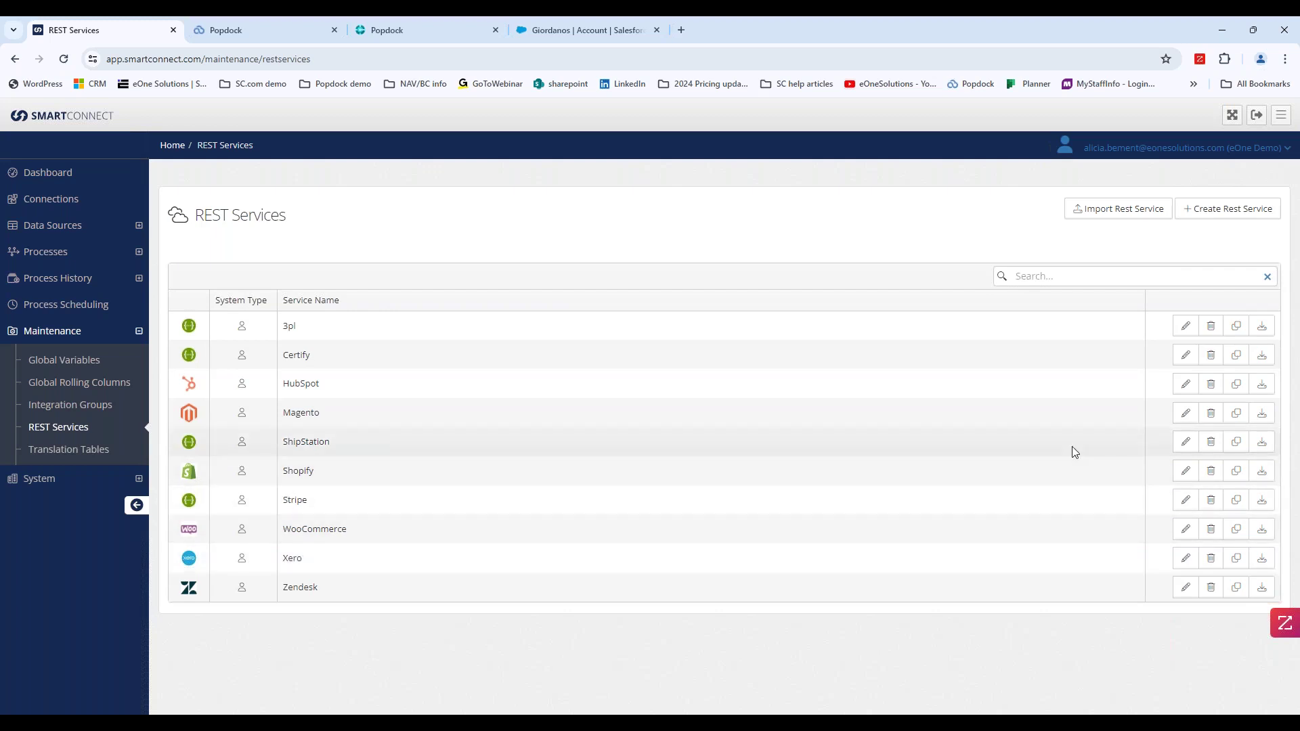
left_click(1185, 470)
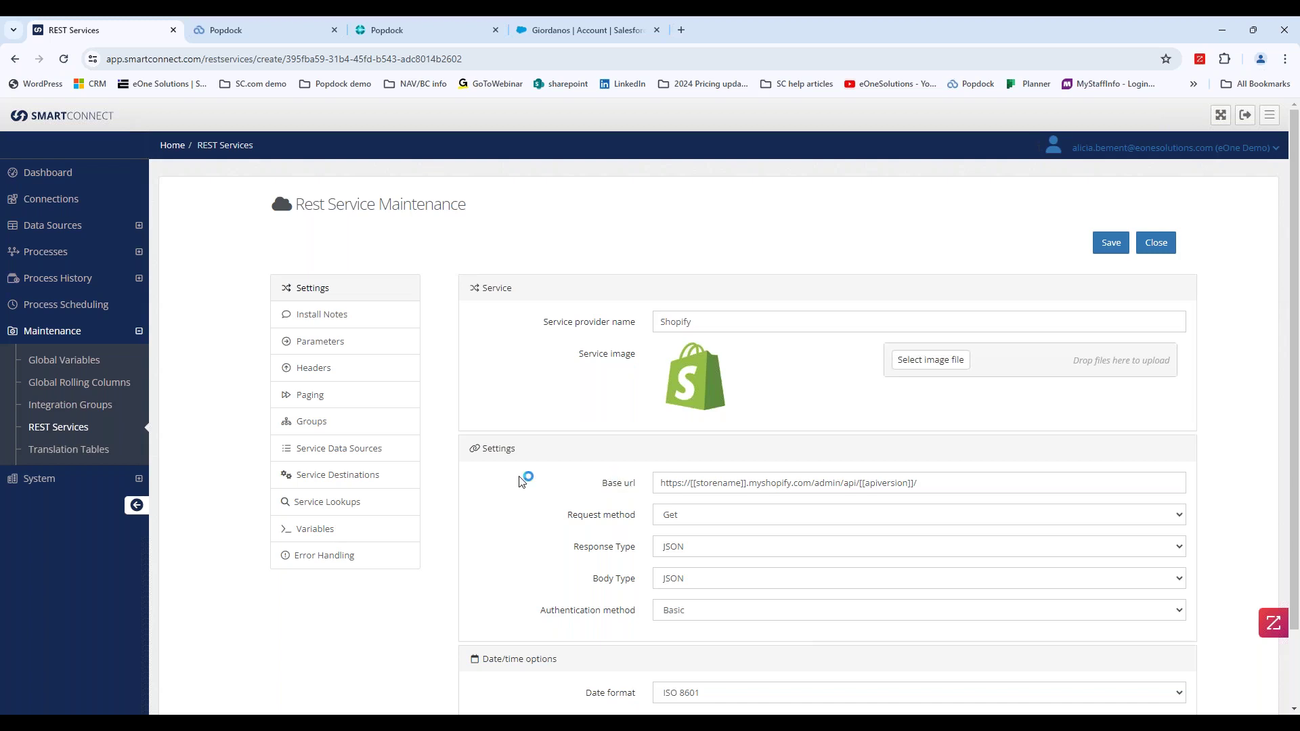
left_click(362, 455)
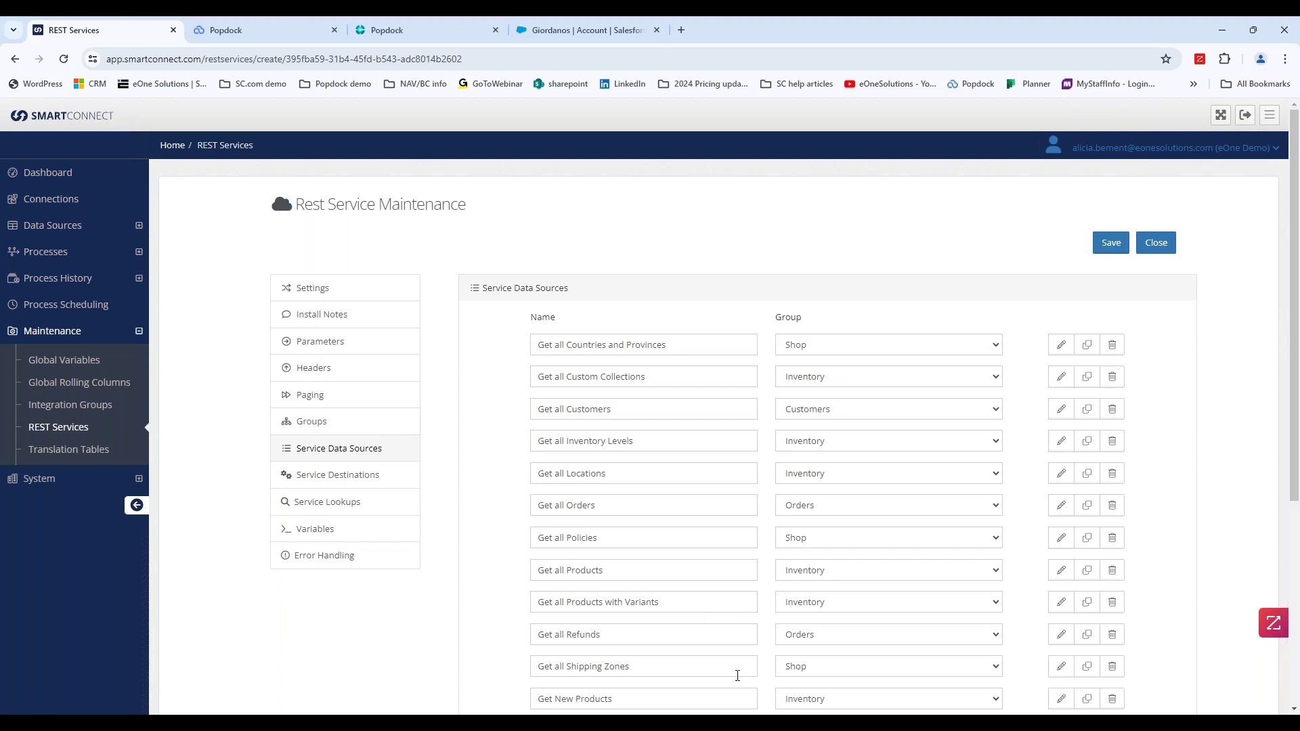
left_click(340, 475)
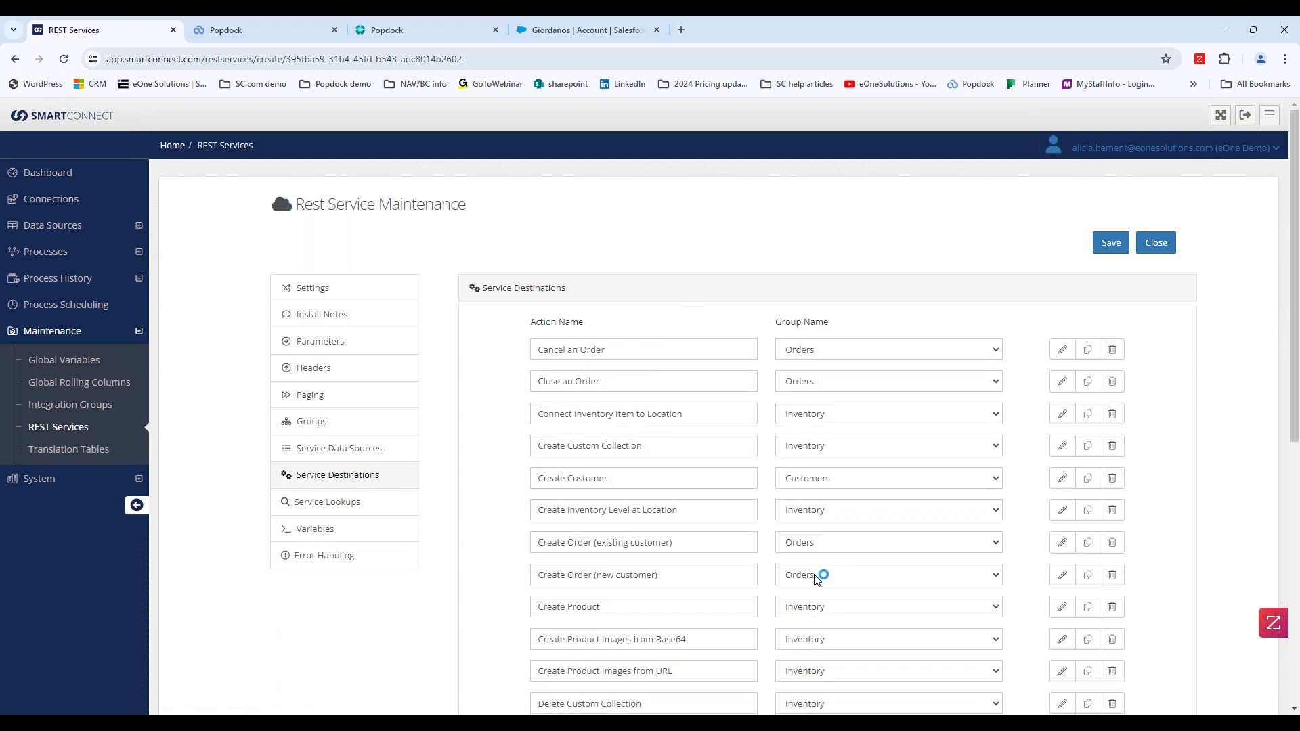
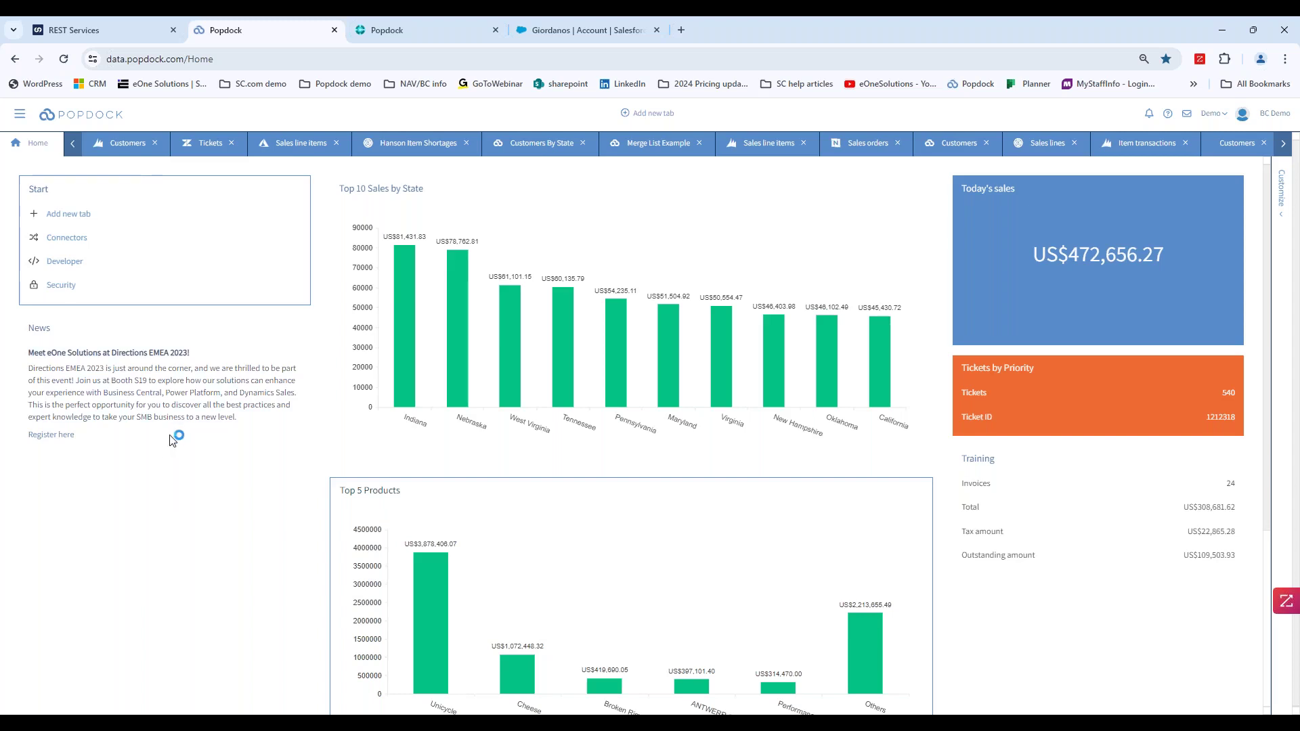
In Popdock, open the Dynamics GP Customers list and make Customer name and City the first two columns
left_click(129, 148)
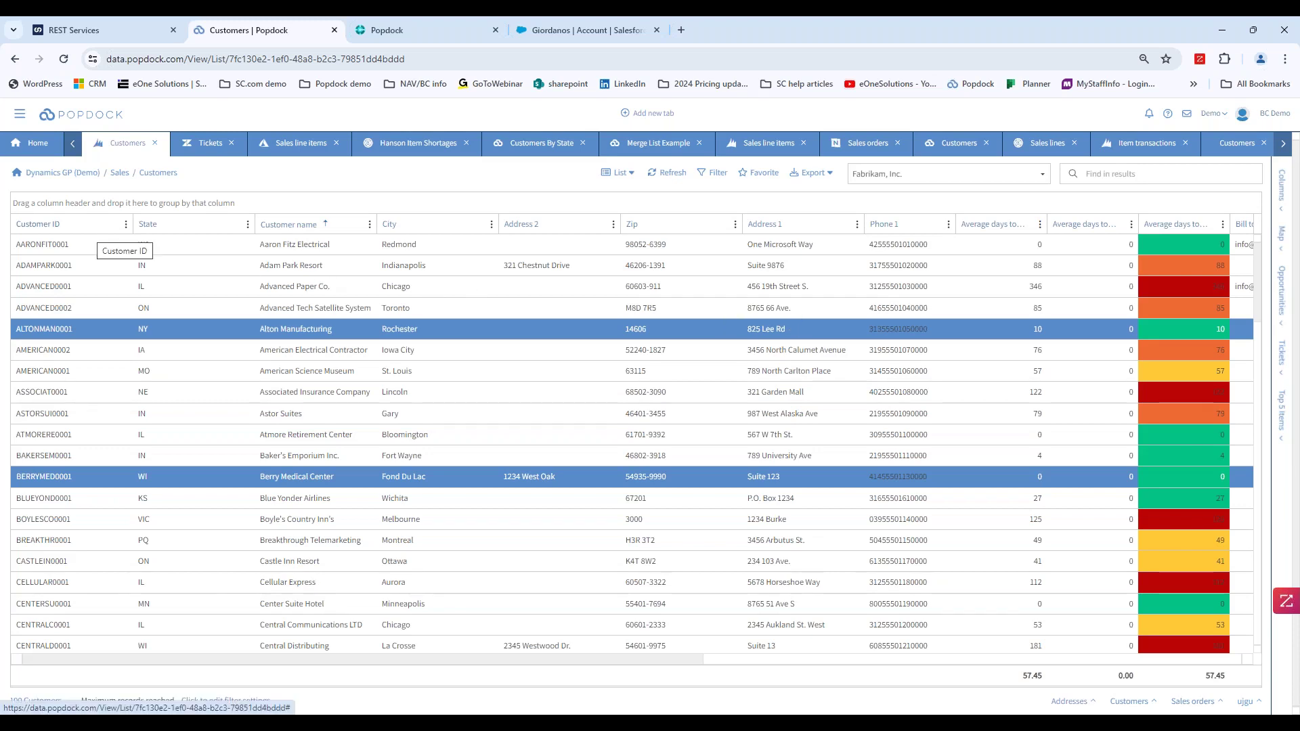
left_click_drag(270, 224, 40, 224)
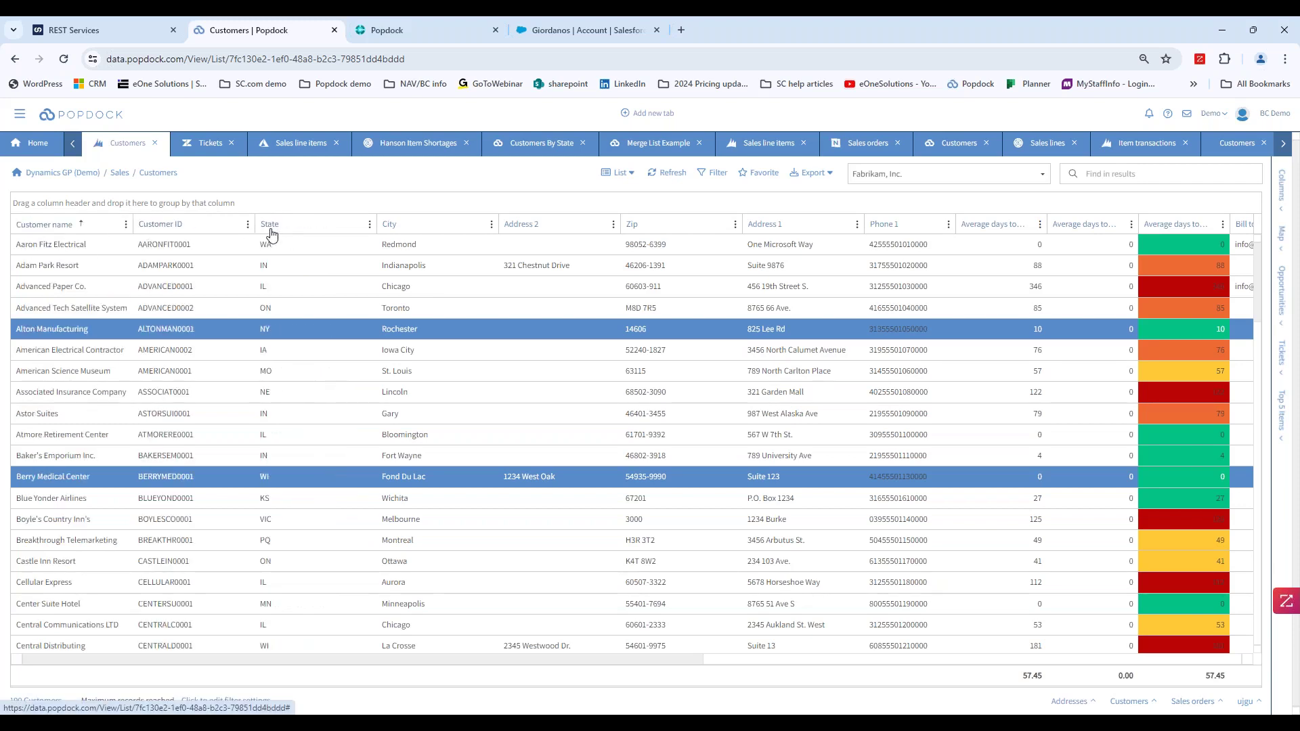
left_click_drag(398, 224, 140, 225)
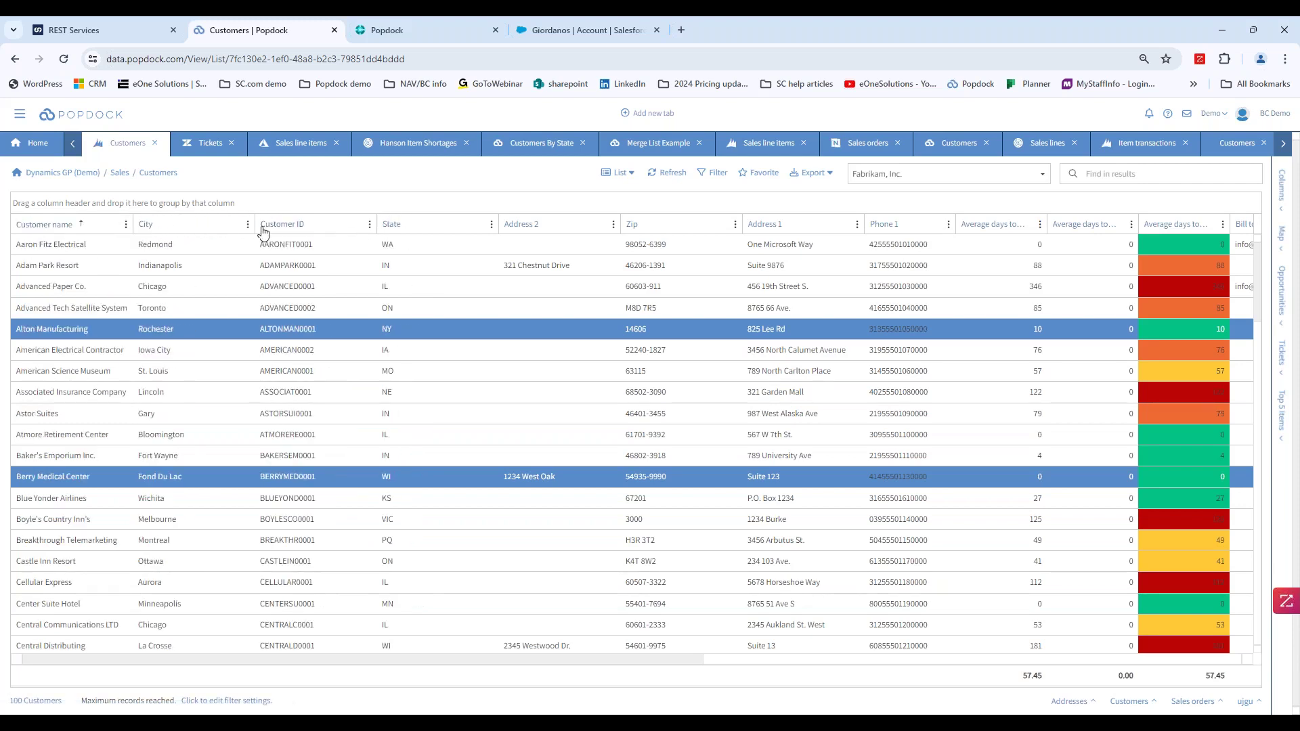
Group the customer list by Customer ID and remove the grouping
left_click_drag(297, 224, 257, 204)
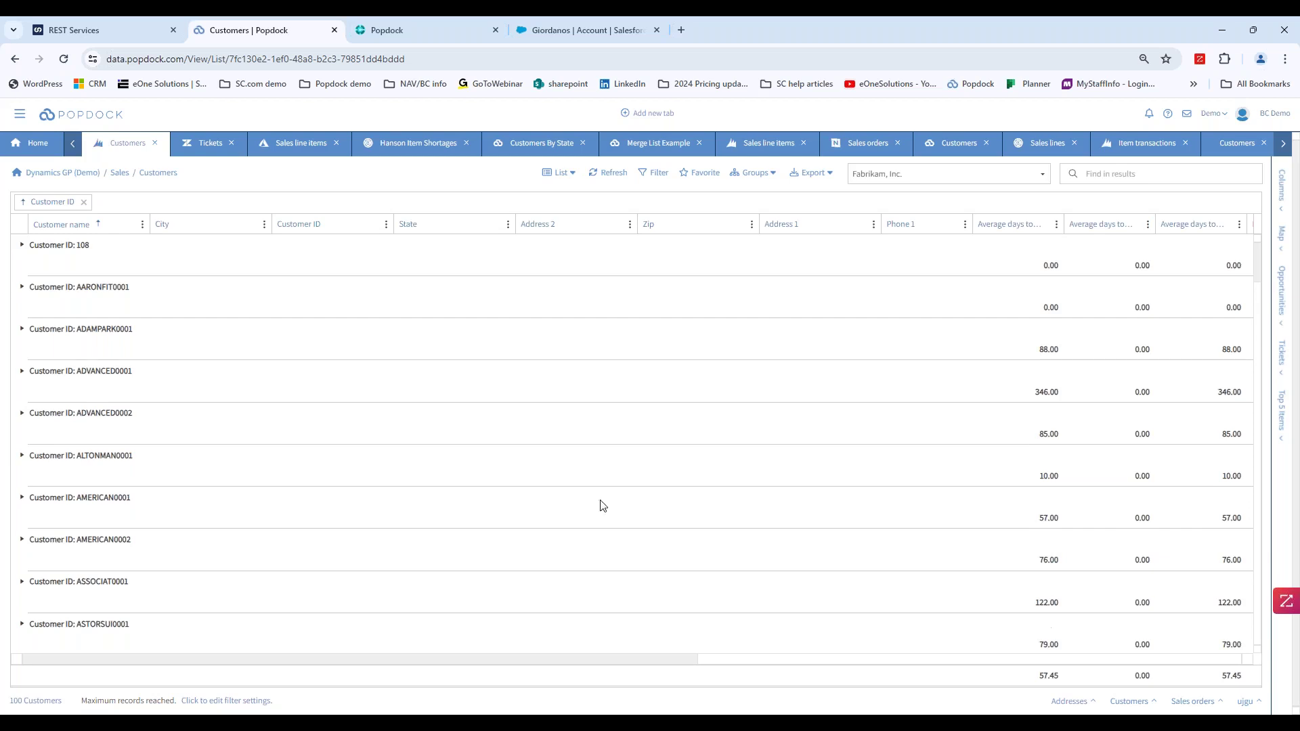
left_click(85, 203)
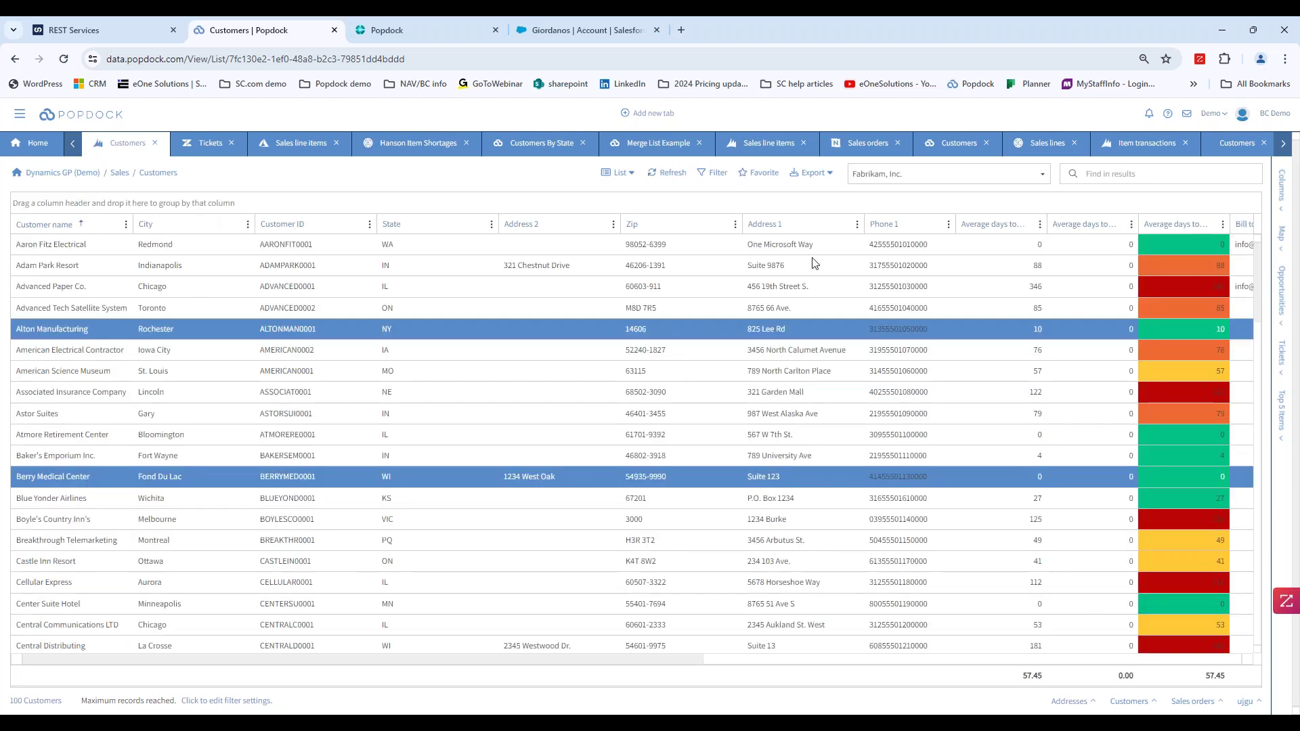
Add the Comment 1, Comment 2 and Contact person columns to the customer list
left_click(1287, 182)
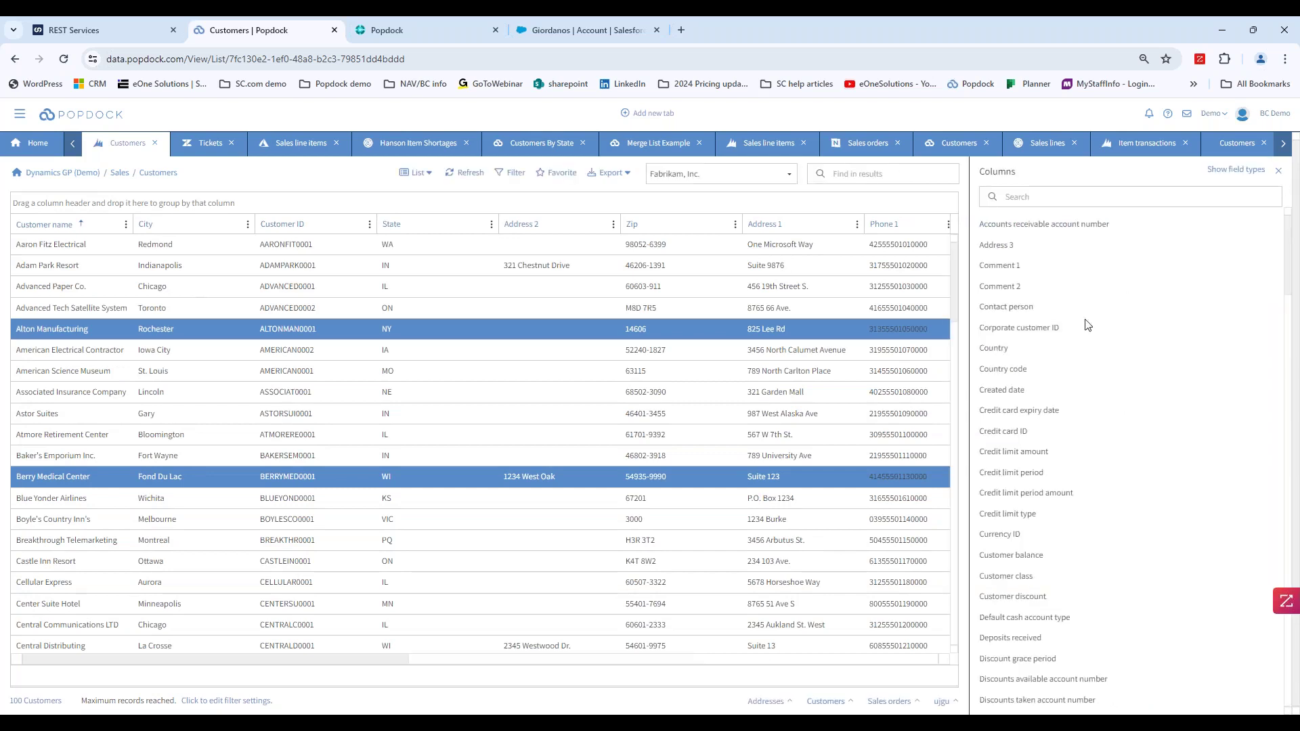
left_click(999, 265)
left_click(995, 286)
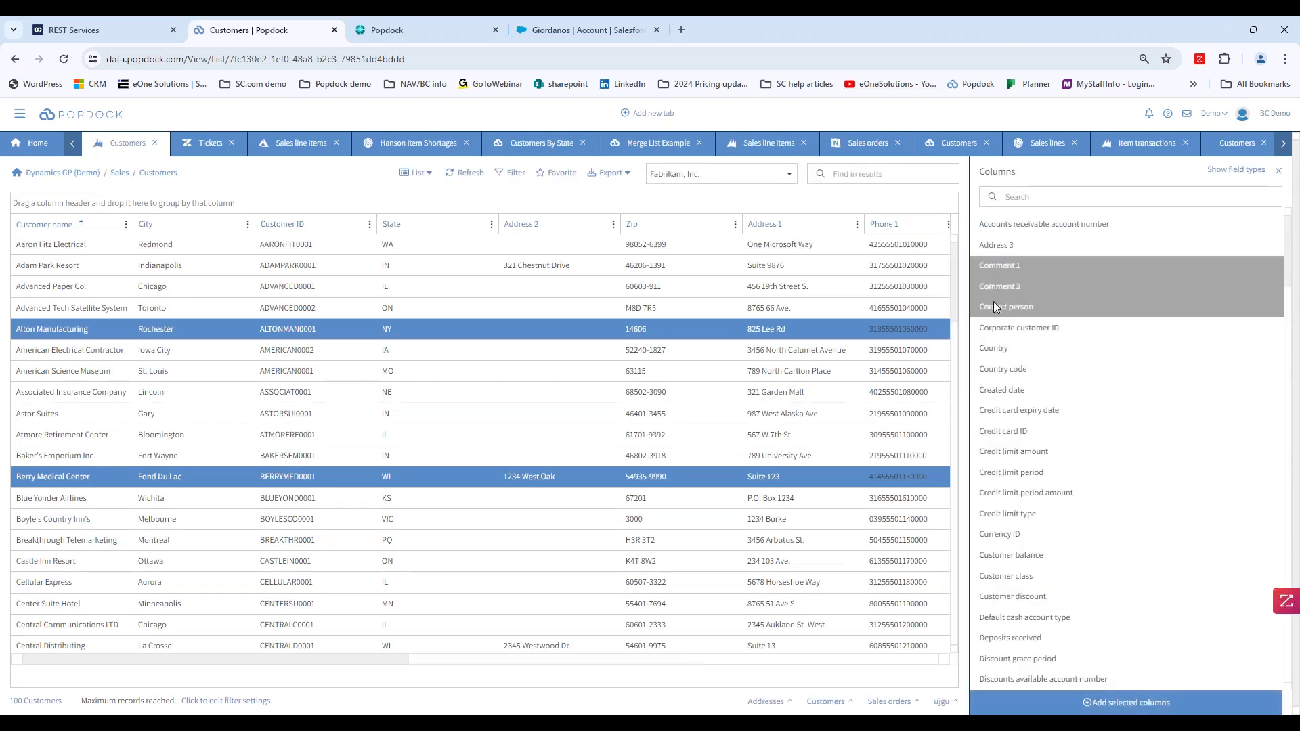
left_click(1099, 703)
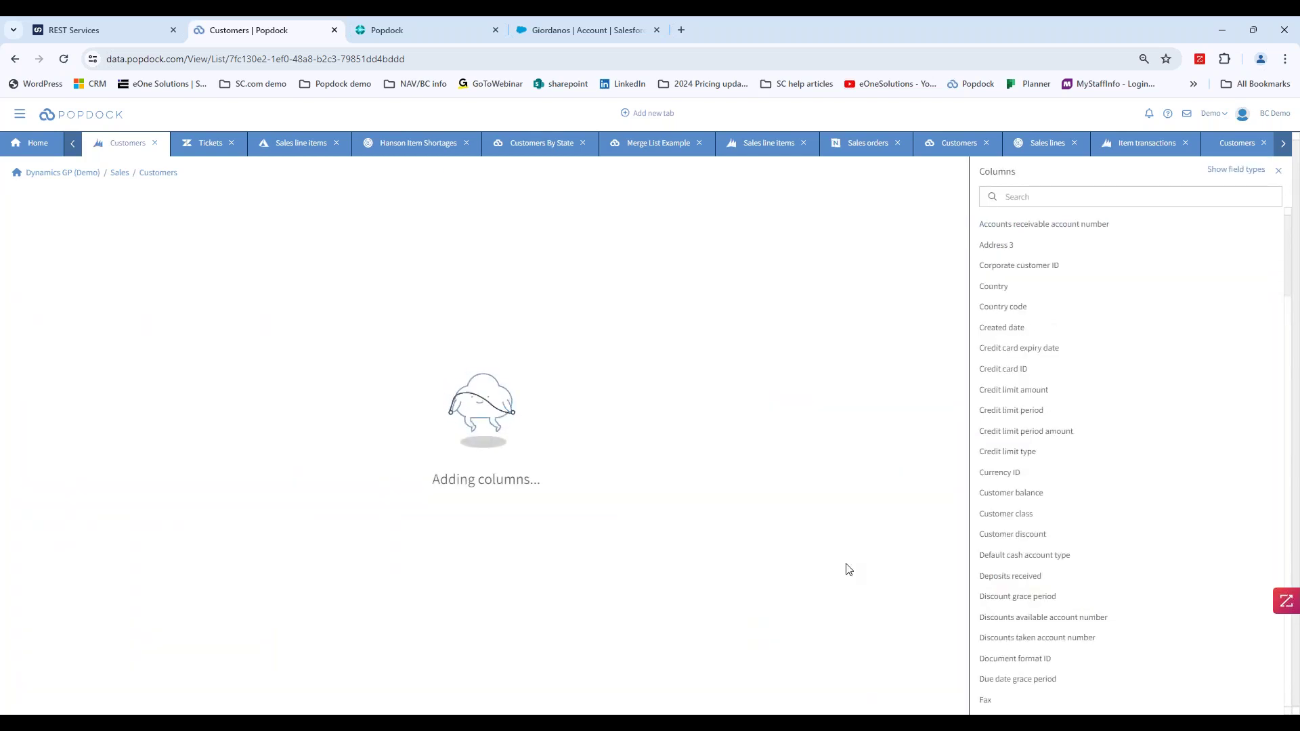
left_click(1278, 171)
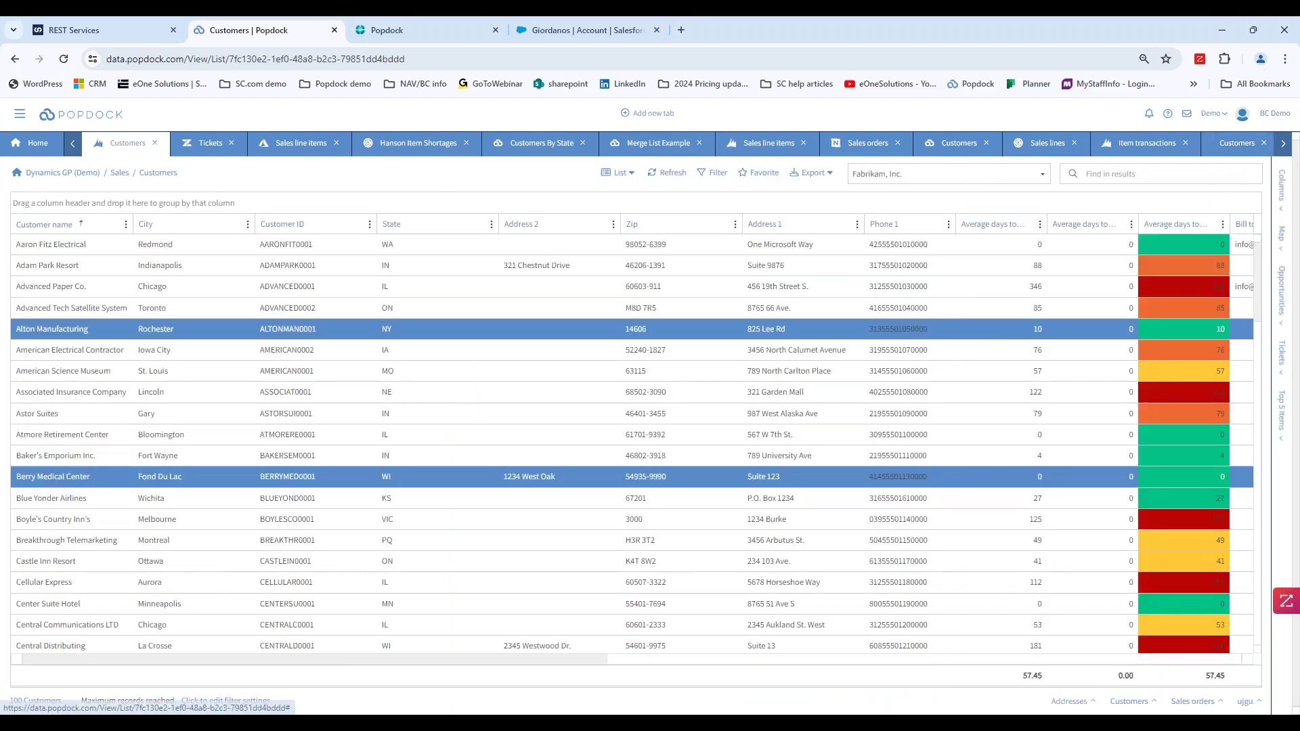
Start a customer list filter with seven blank "Customer name Equals" conditions and discard it
left_click(713, 174)
left_click(654, 415)
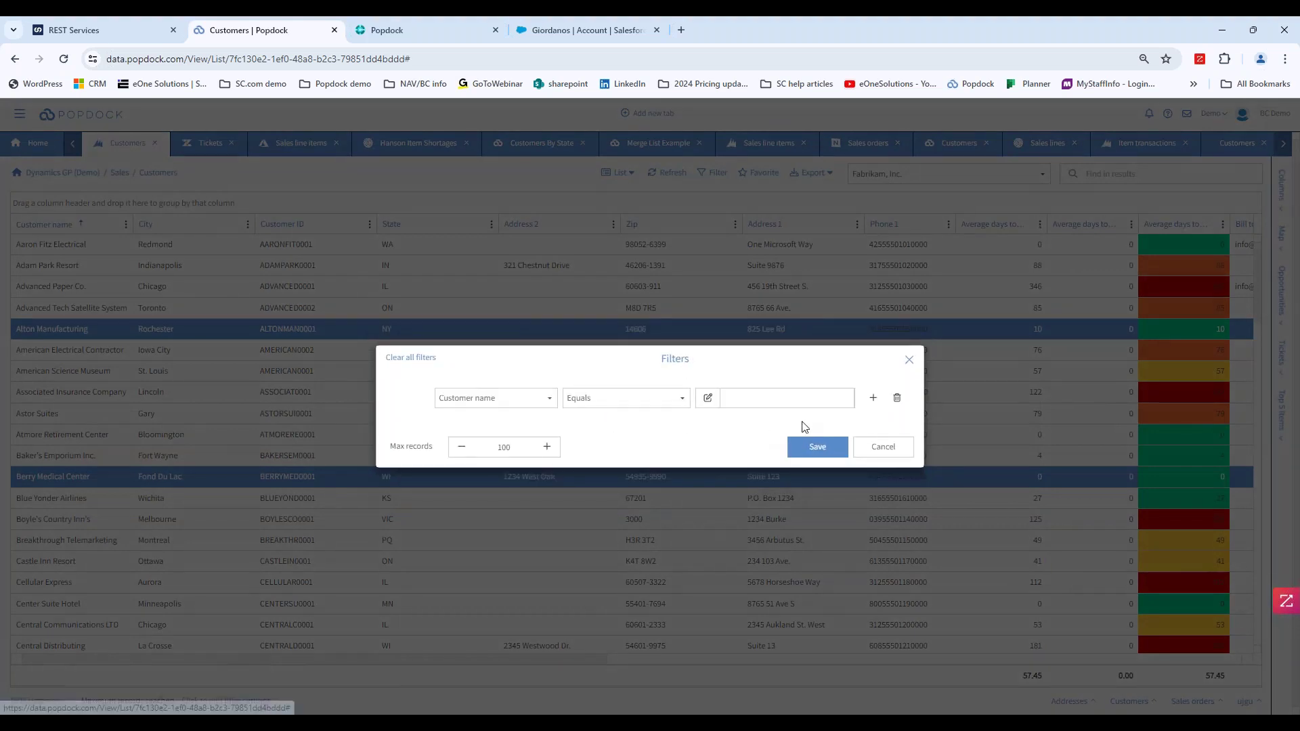
left_click(874, 400)
left_click(873, 413)
left_click(874, 428)
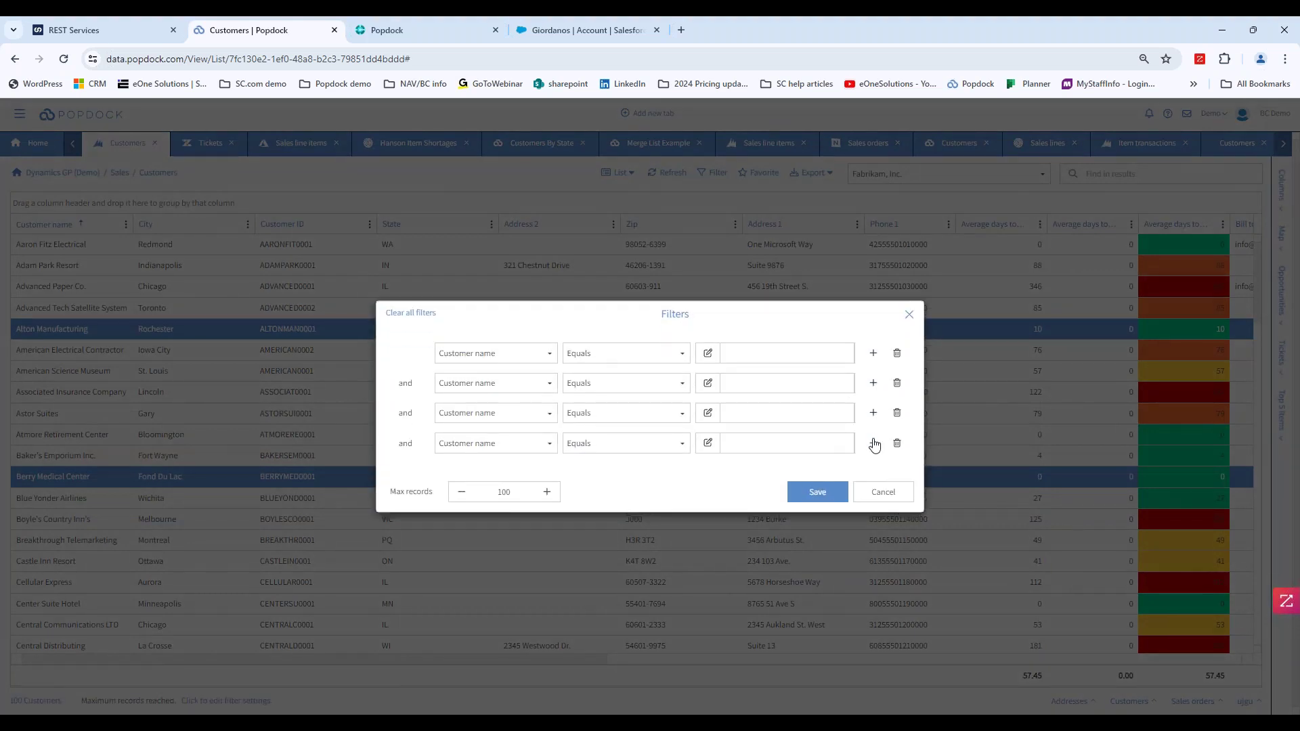
left_click(872, 442)
left_click(873, 457)
left_click(873, 474)
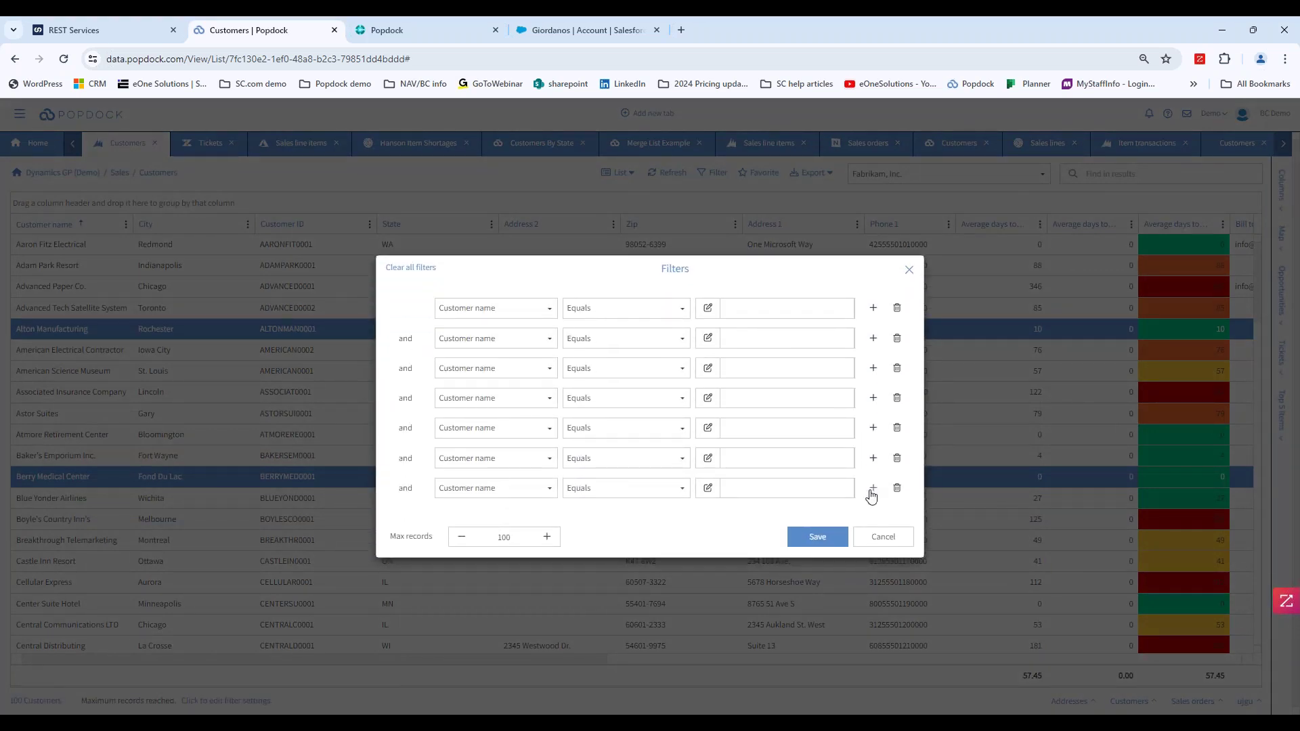
left_click(869, 538)
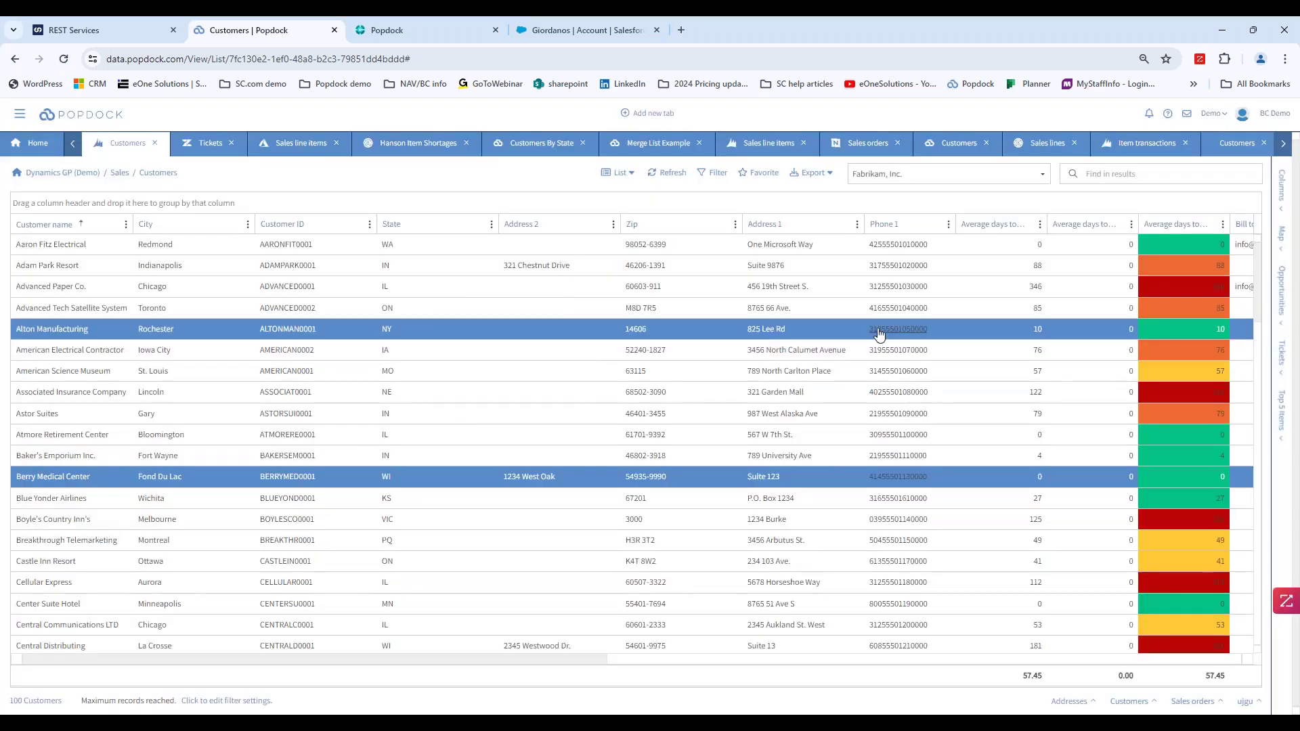
View the naming, sharing and tag options for saving the customer list as a favorite, without saving it
left_click(759, 175)
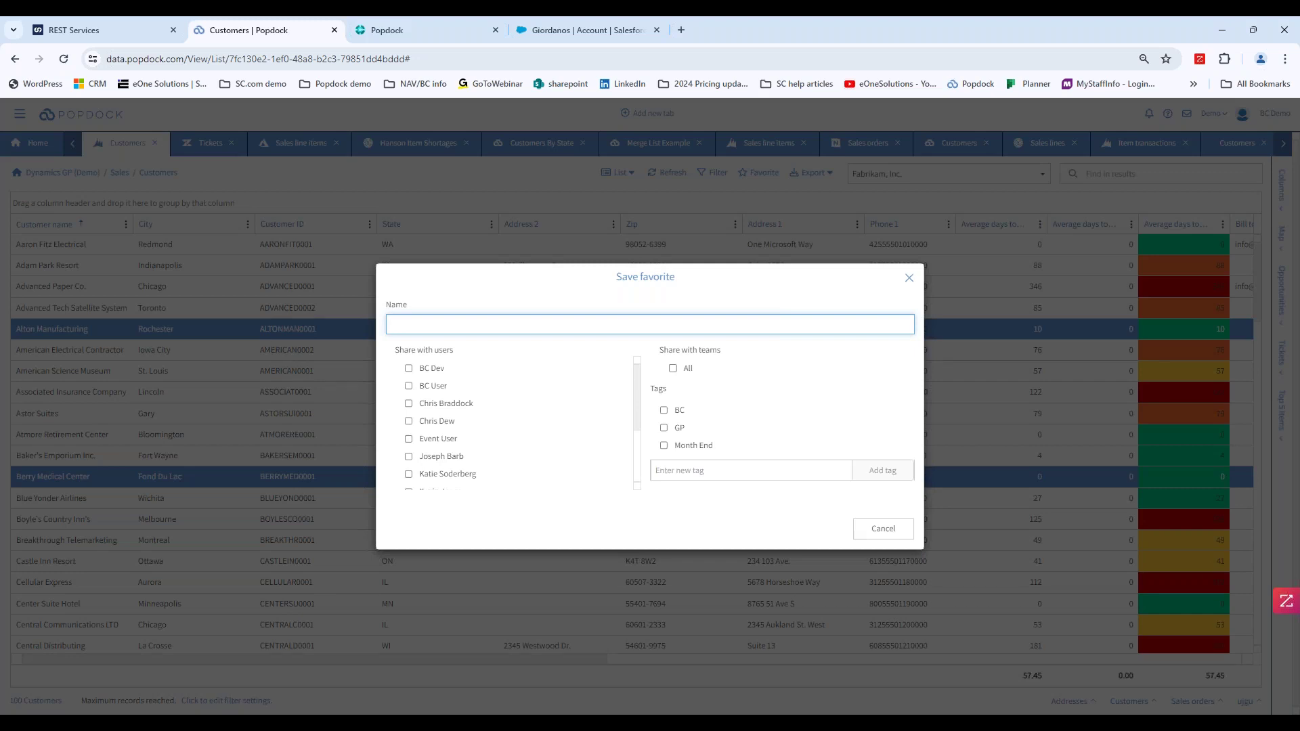
left_click(907, 281)
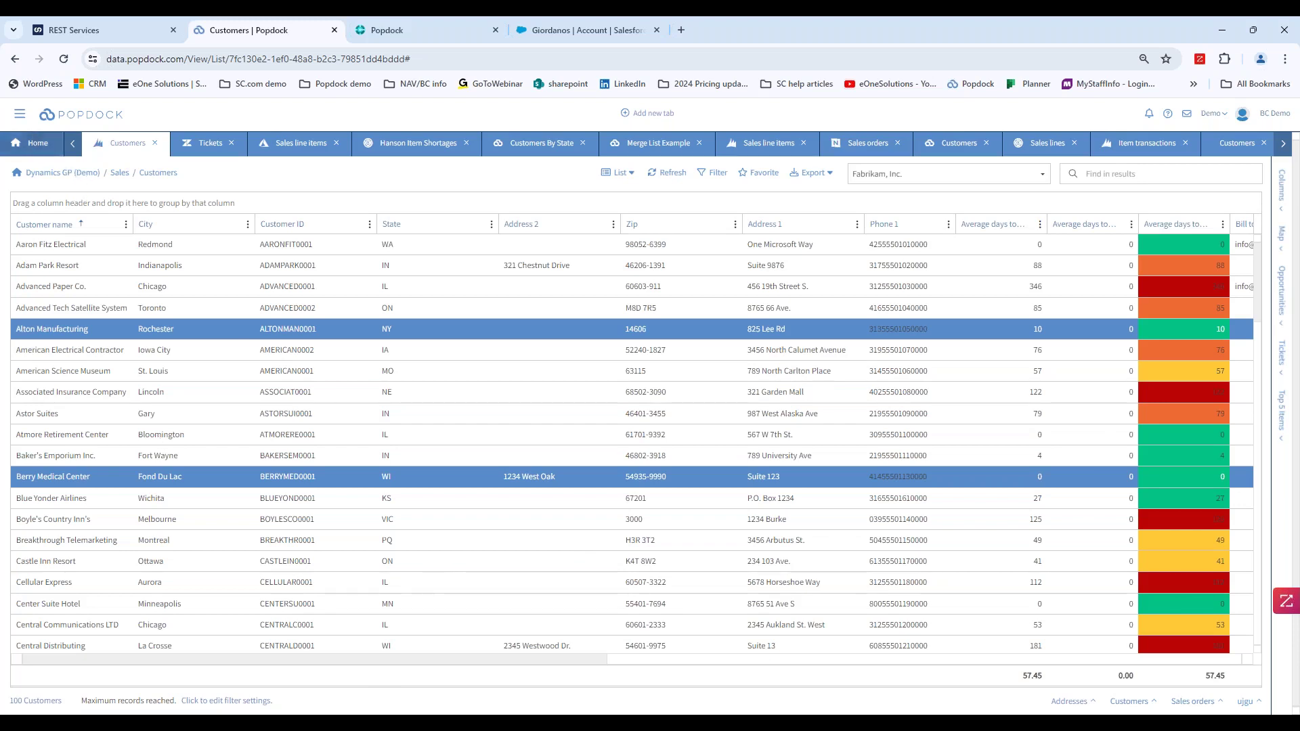
Open the connector setup and look through all the connector types available to add
left_click(18, 116)
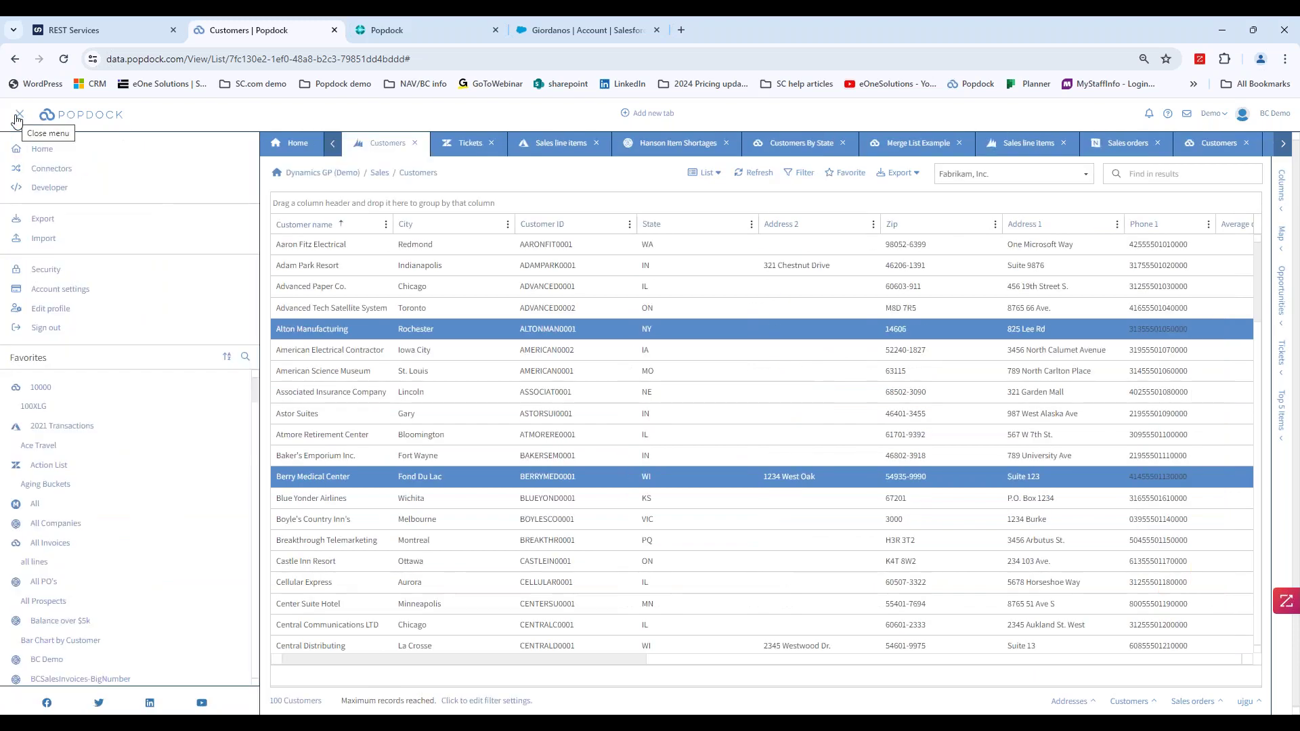
left_click(43, 174)
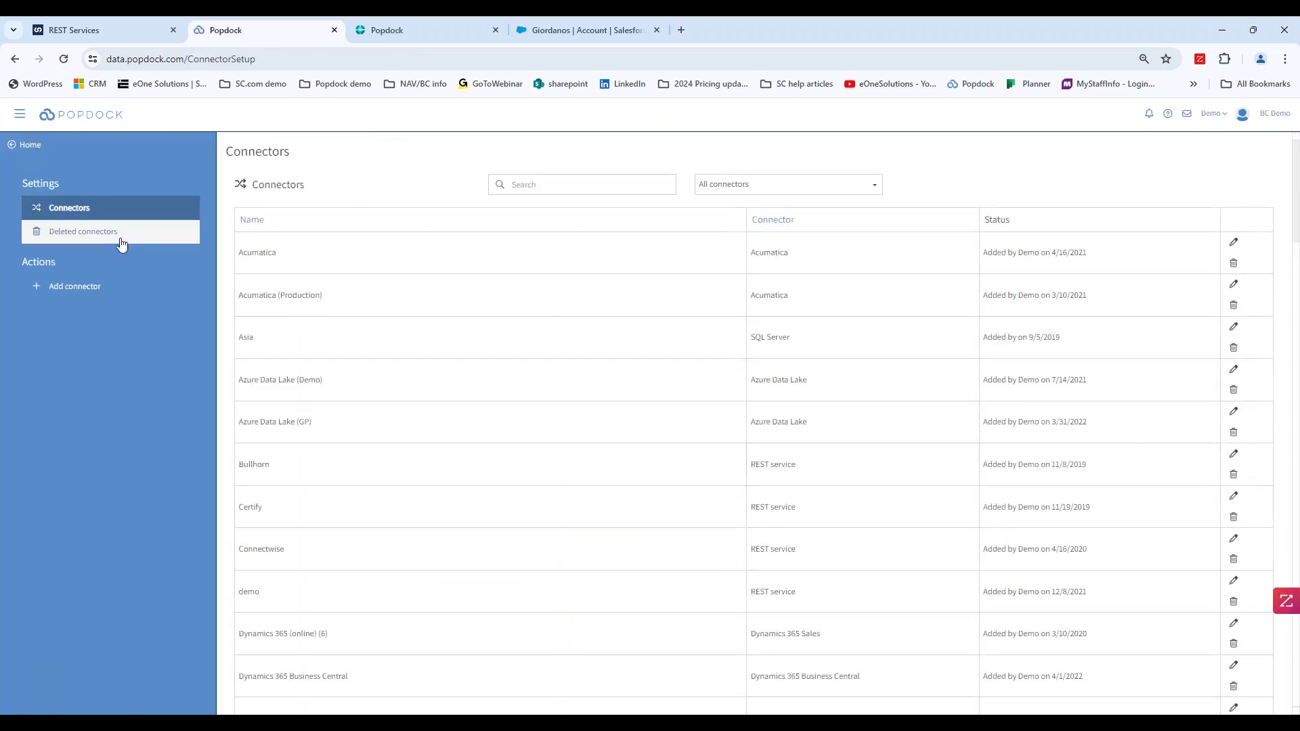
left_click(75, 290)
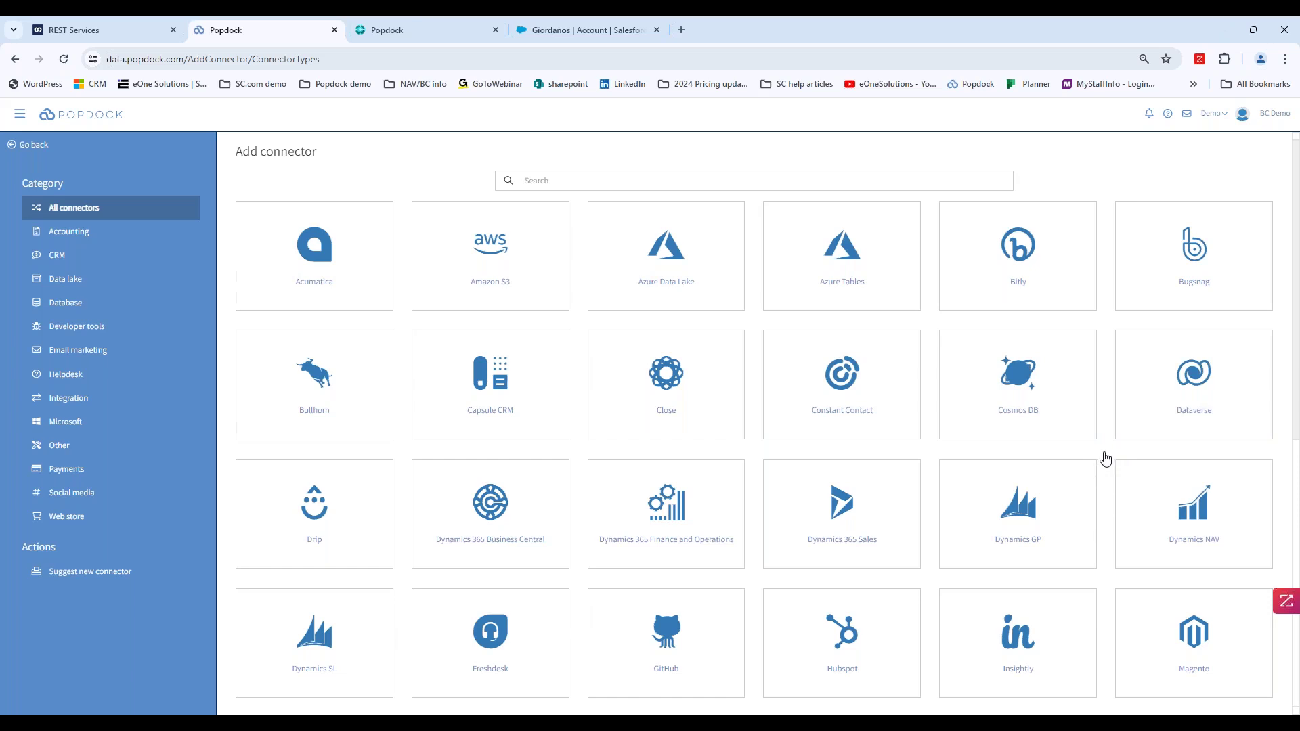
scroll(499, 291, "down", 2)
scroll(1013, 541, "down", 3)
scroll(1014, 541, "down", 3)
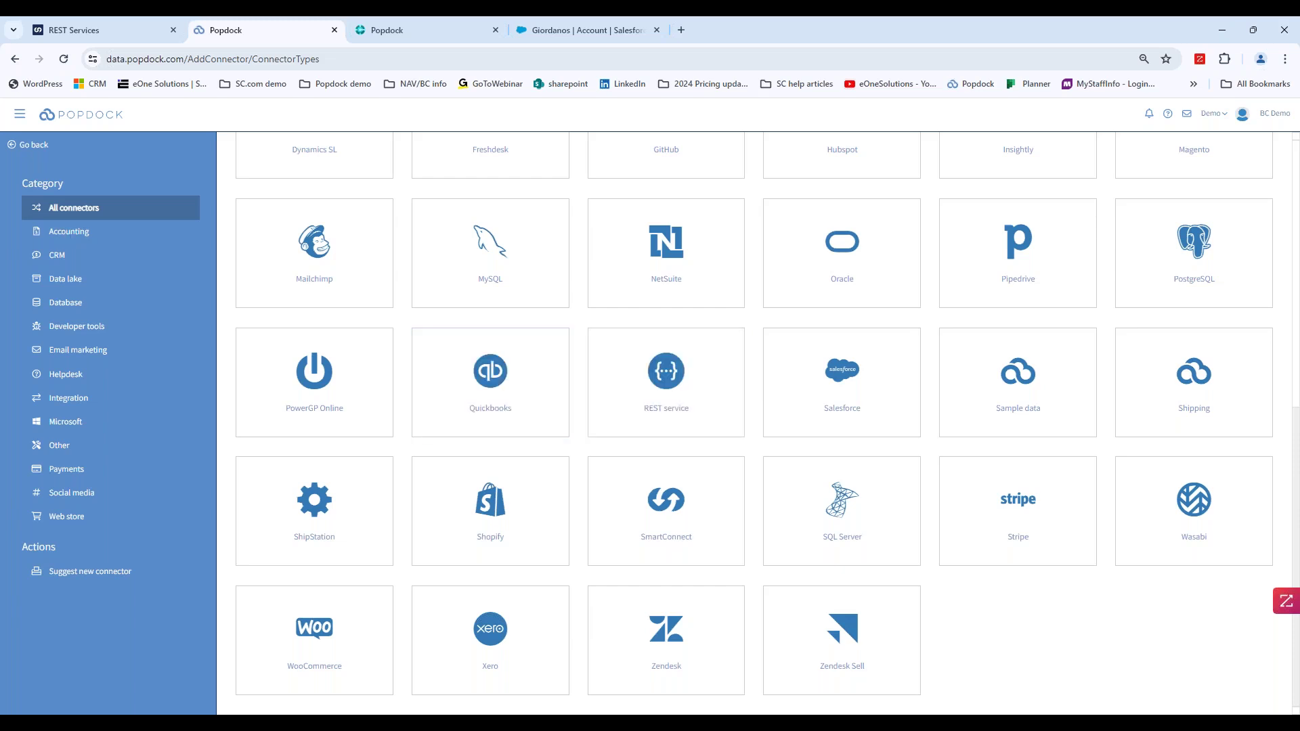
Return to the existing connectors, open Dynamics GP (Demo) for editing, and show its lists
left_click(34, 145)
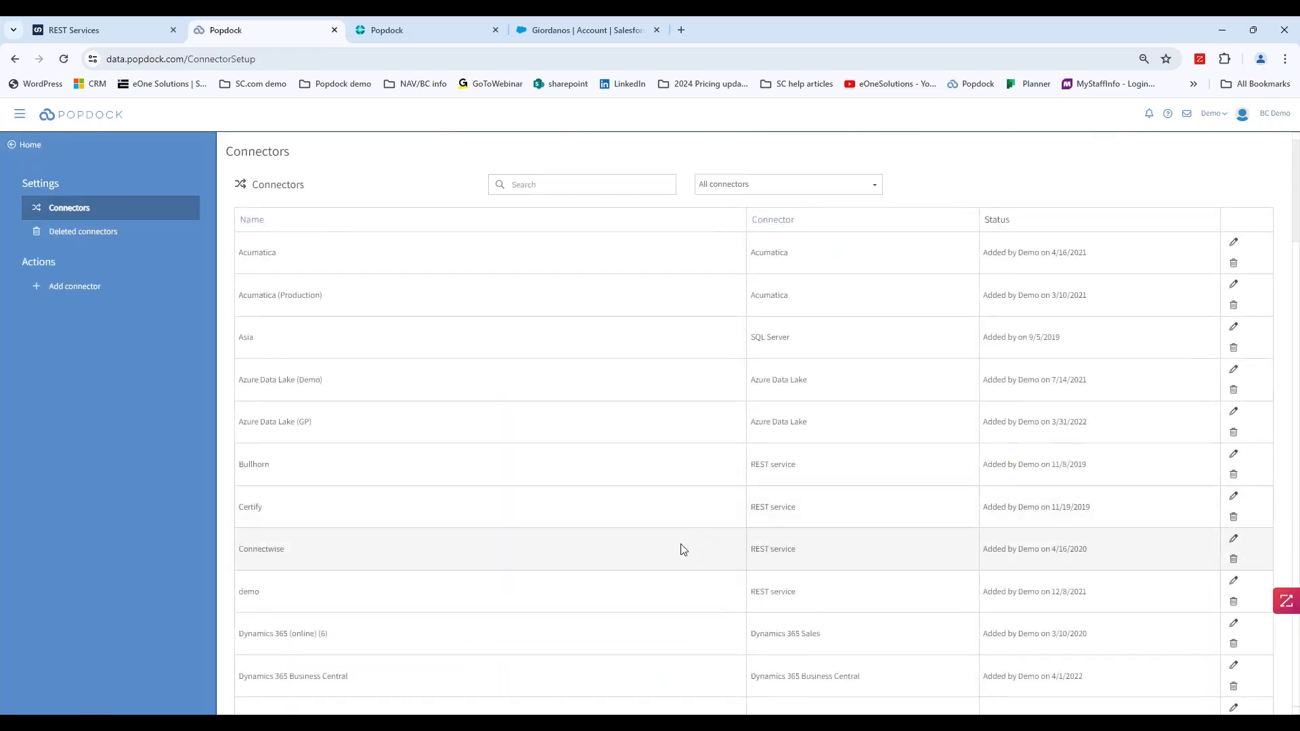
scroll(684, 545, "down", 2)
scroll(668, 551, "down", 7)
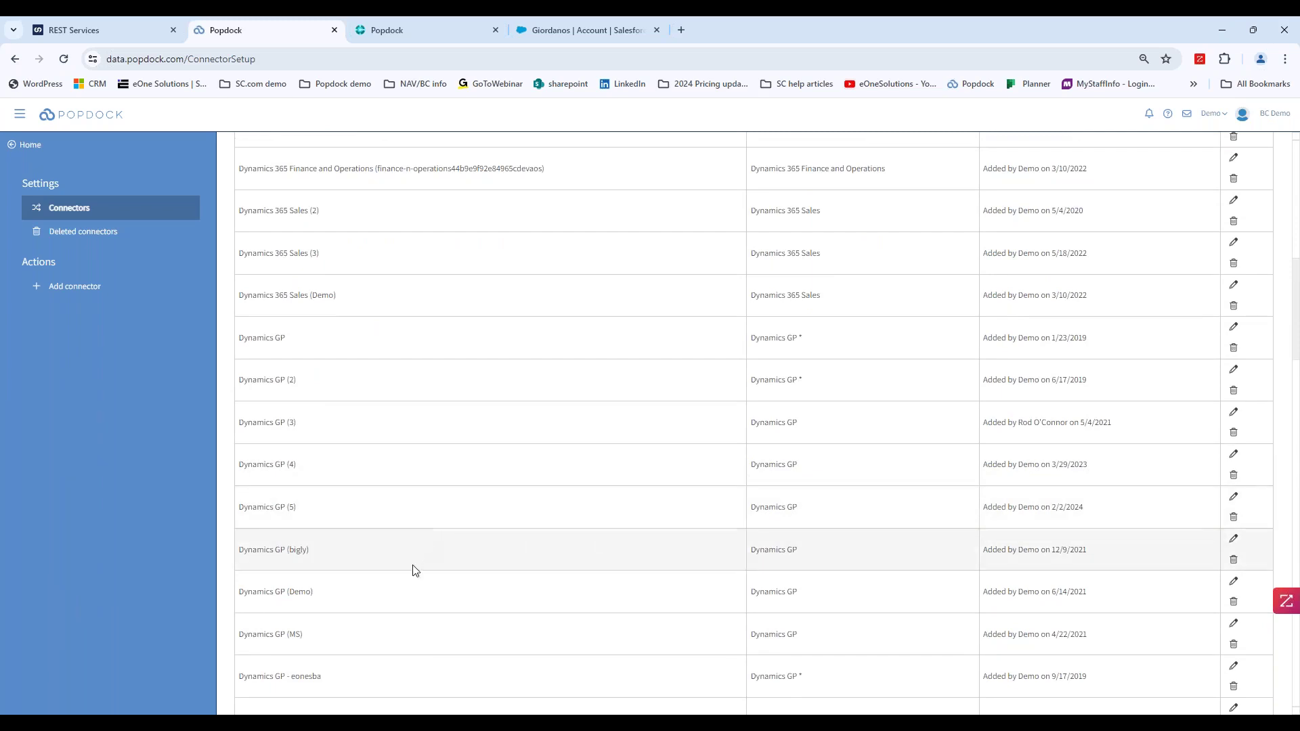
left_click(1233, 581)
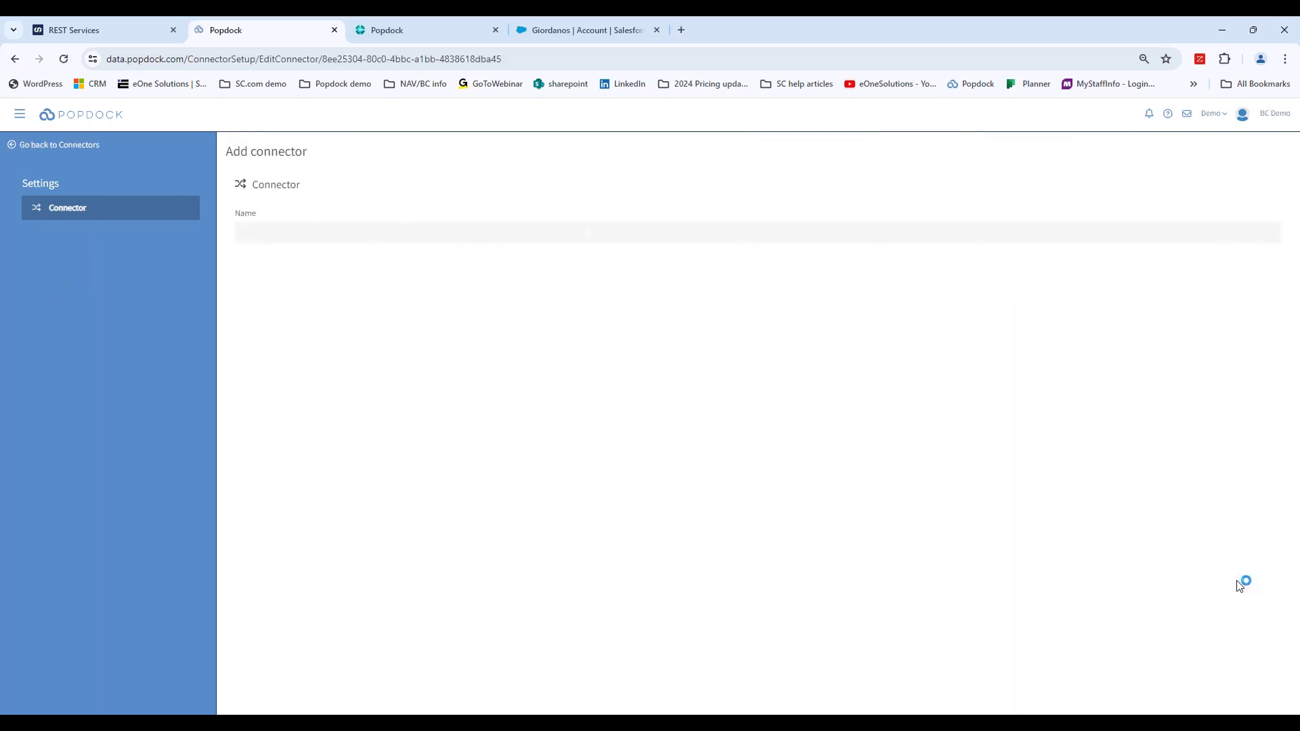
left_click(107, 258)
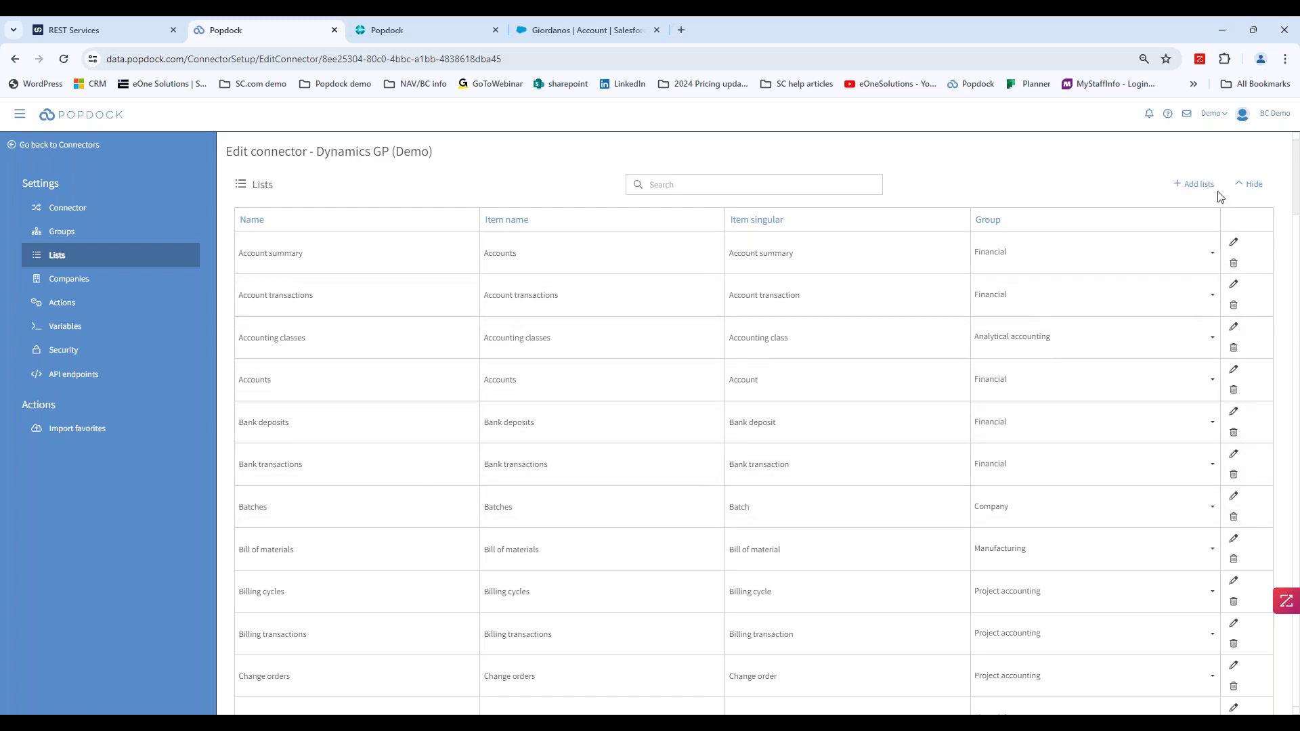
Review the connector's custom lists and custom list types, and view the options for adding standard lists without adding any
left_click(1245, 184)
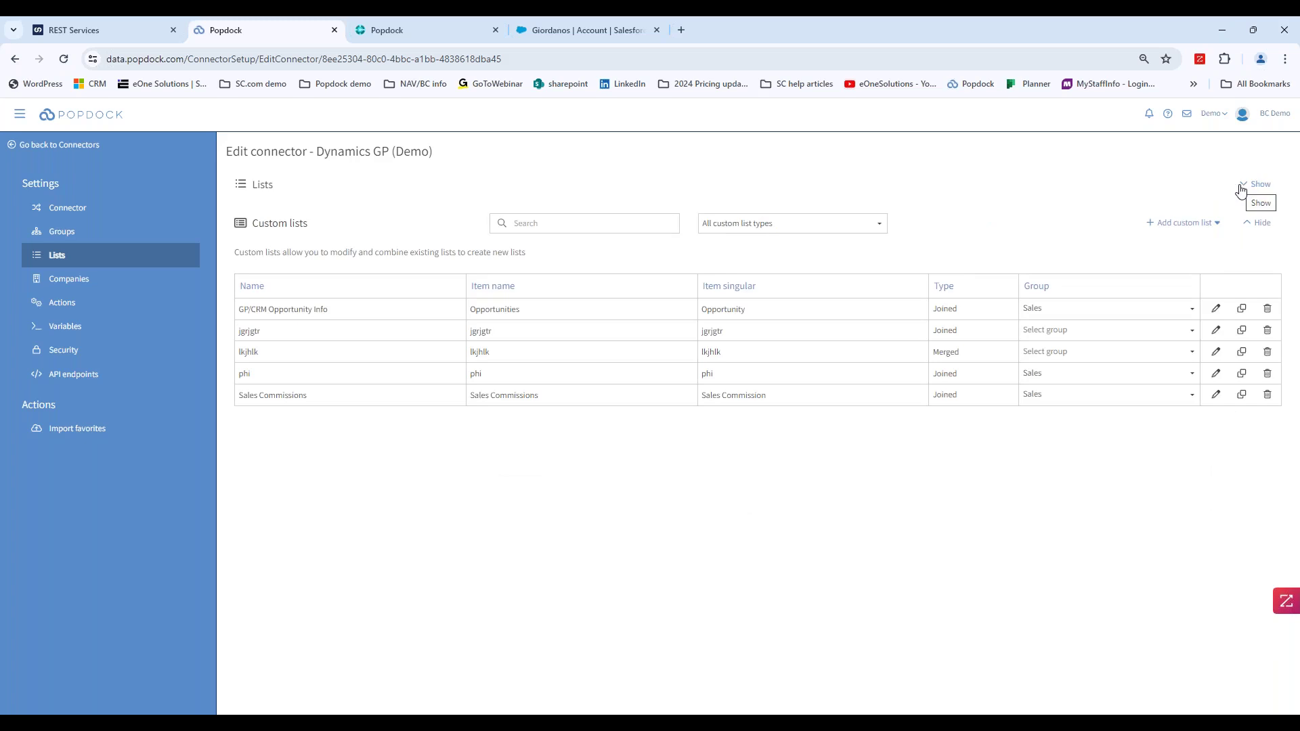
left_click(1165, 223)
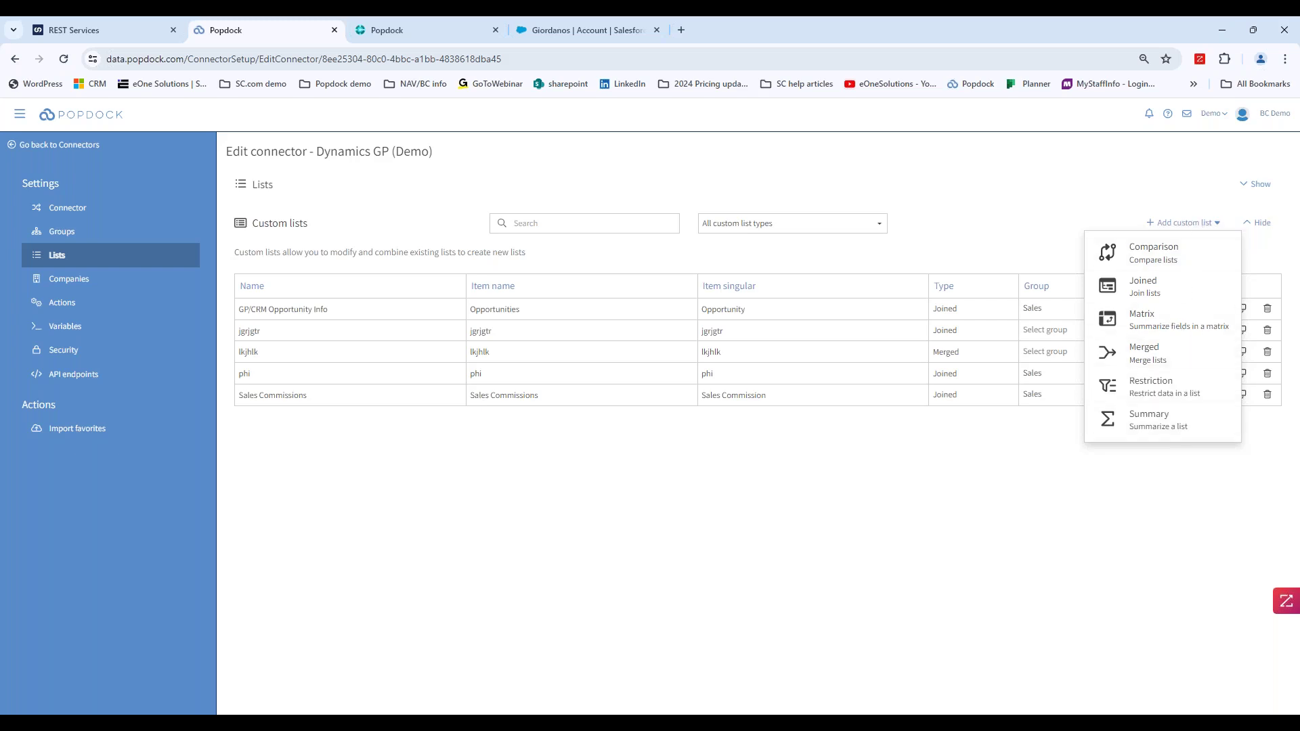
left_click(1244, 190)
left_click(1189, 188)
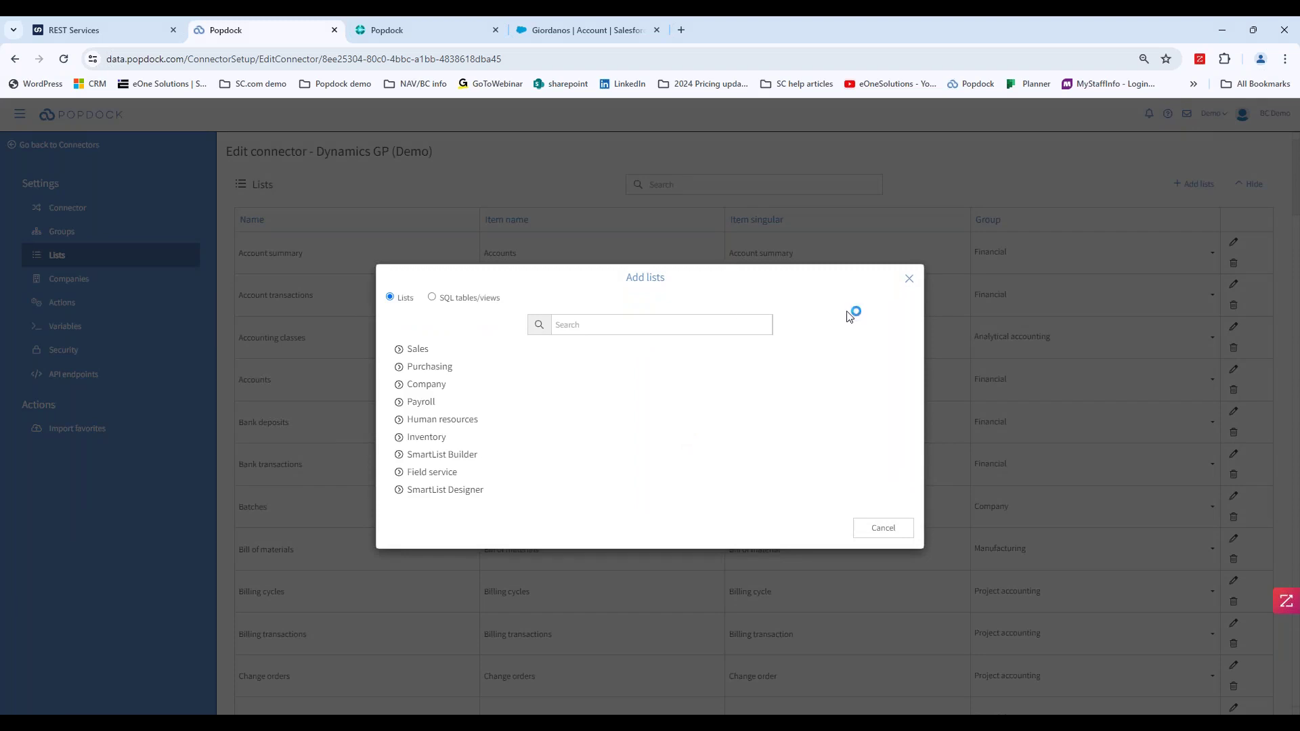
left_click(908, 281)
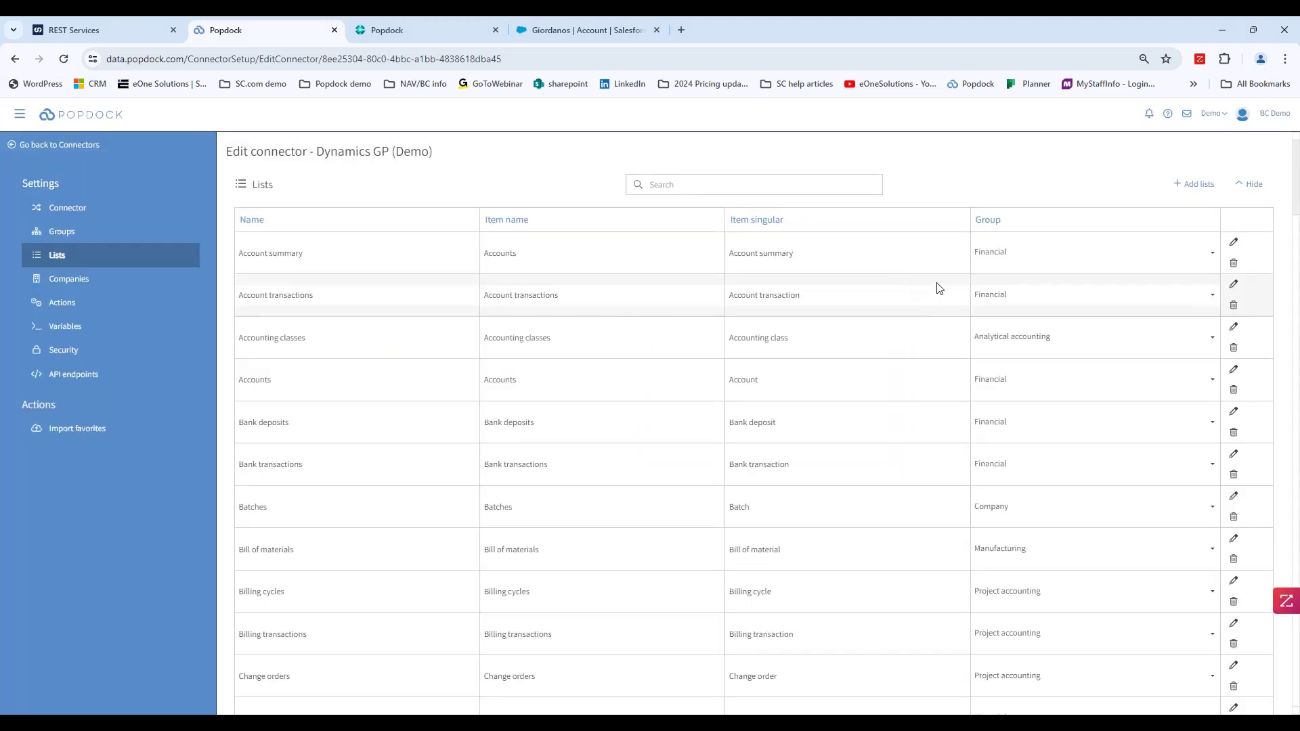
Review the SmartList Builder and SmartList Designer lists that can be added to the Dynamics GP (Demo) connector
left_click(1188, 191)
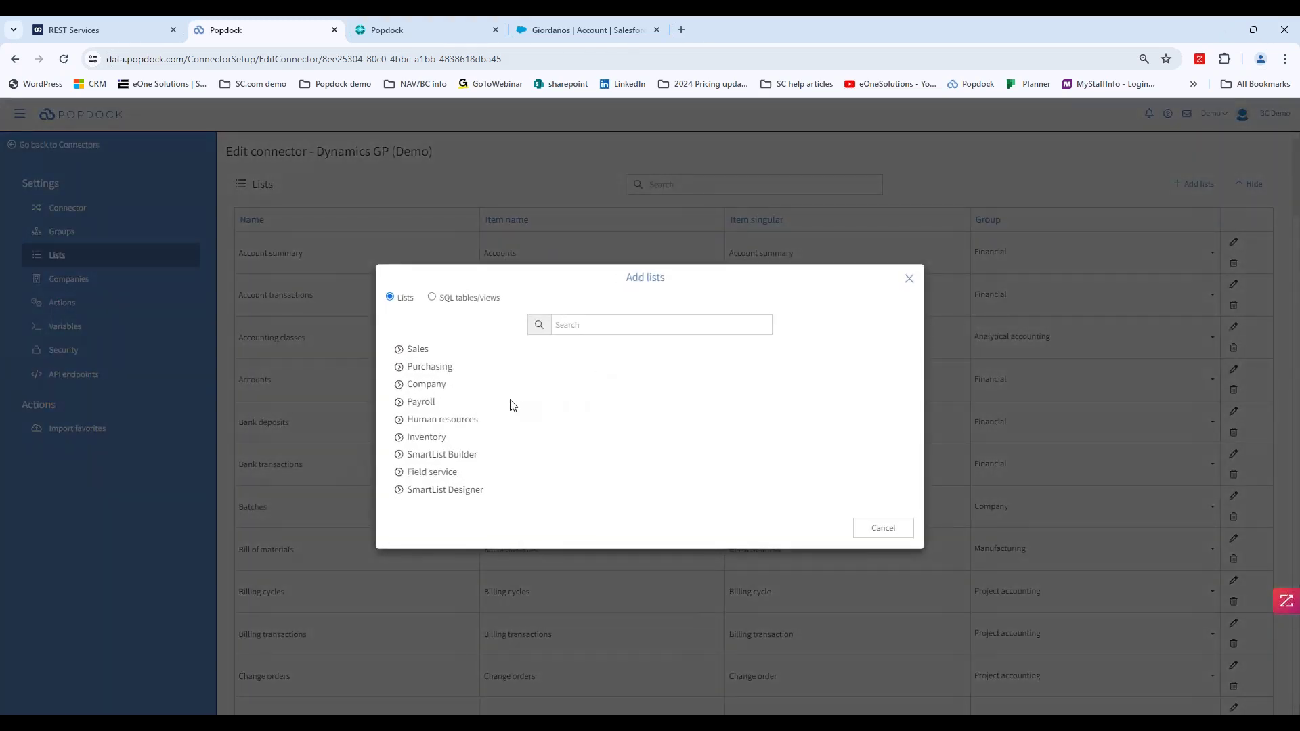
left_click(401, 454)
scroll(487, 470, "down", 3)
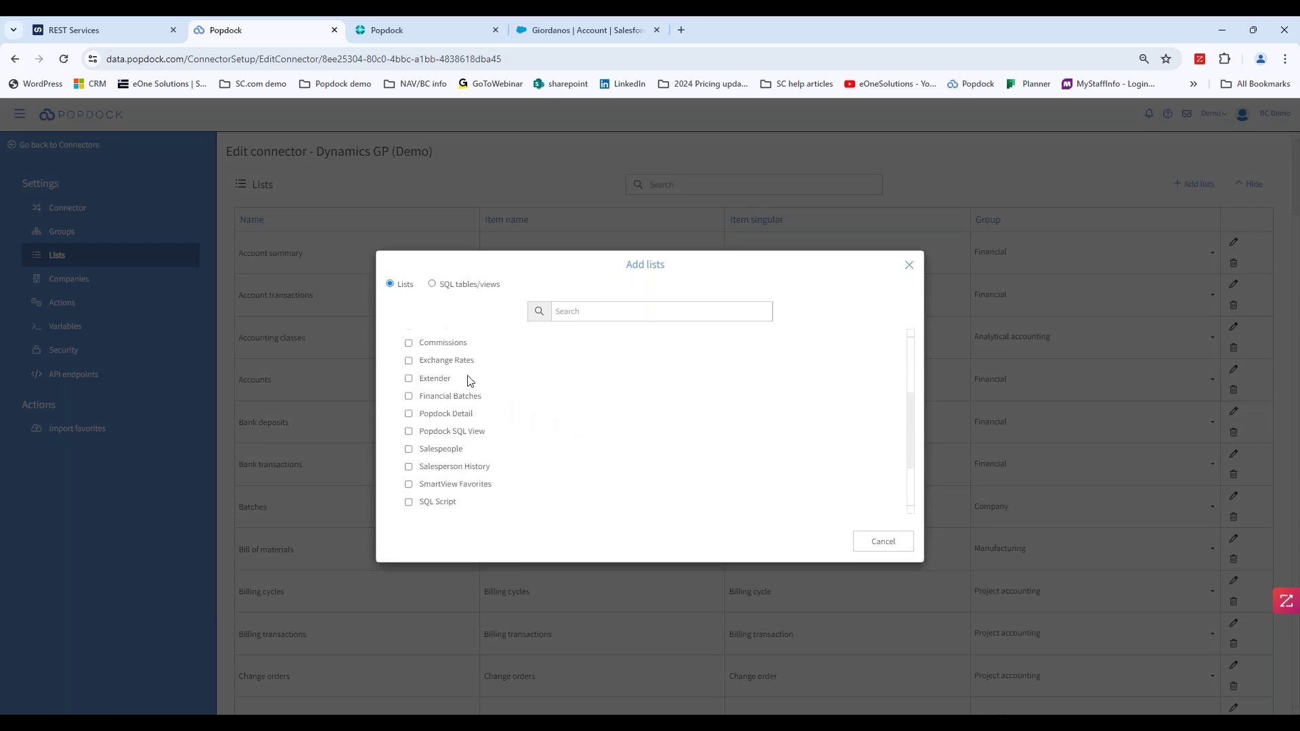
scroll(443, 372, "down", 3)
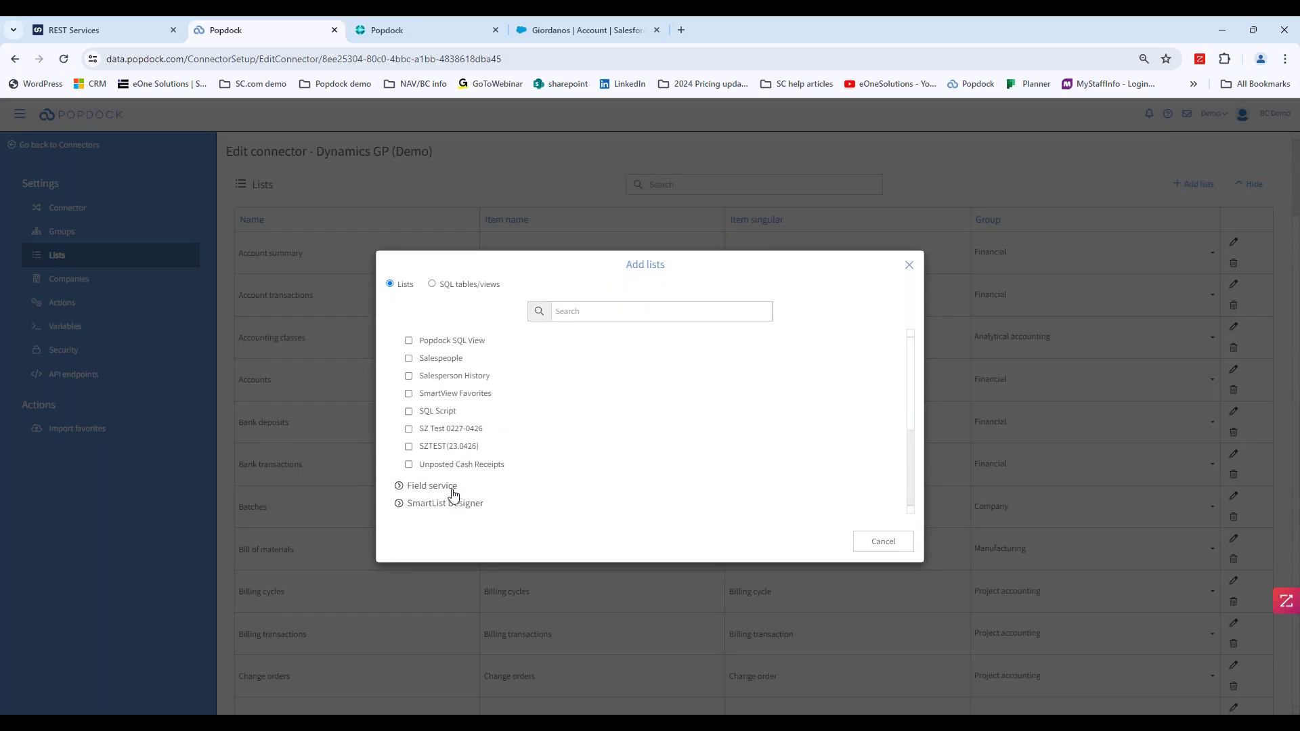
left_click(398, 504)
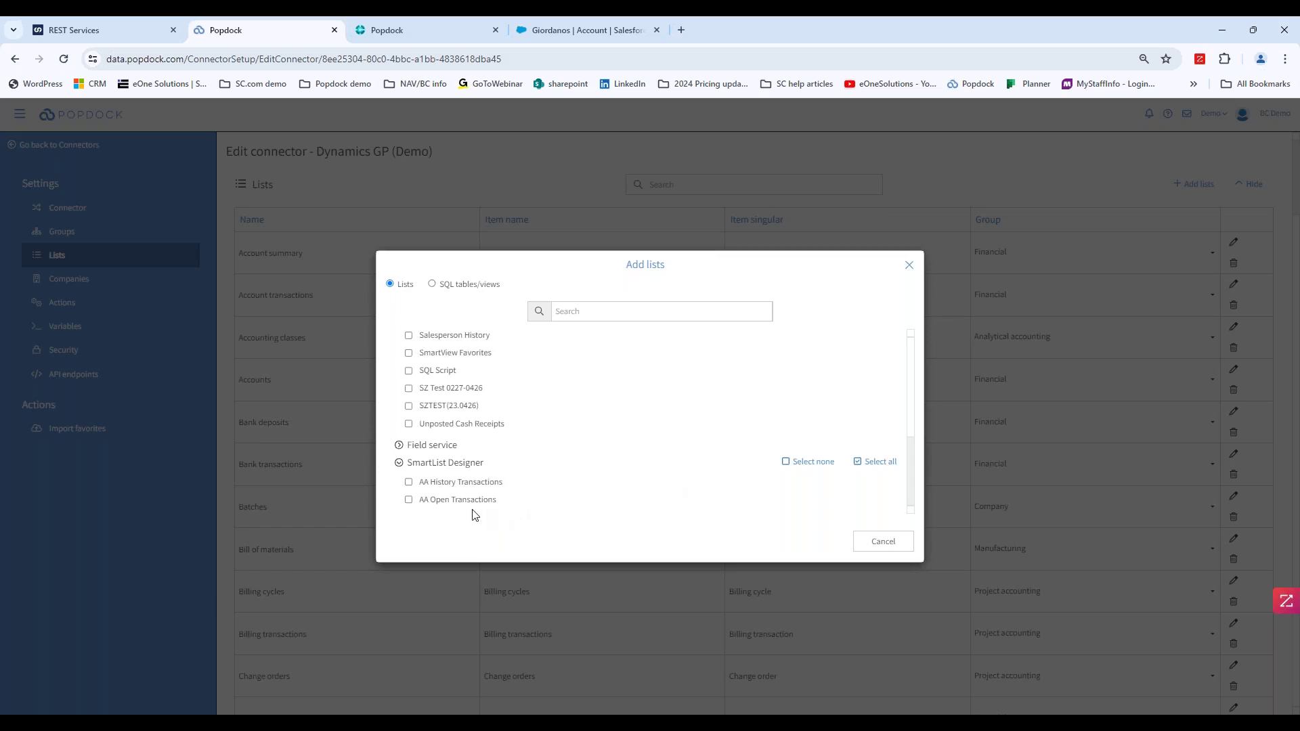
left_click(399, 463)
scroll(429, 455, "up", 10)
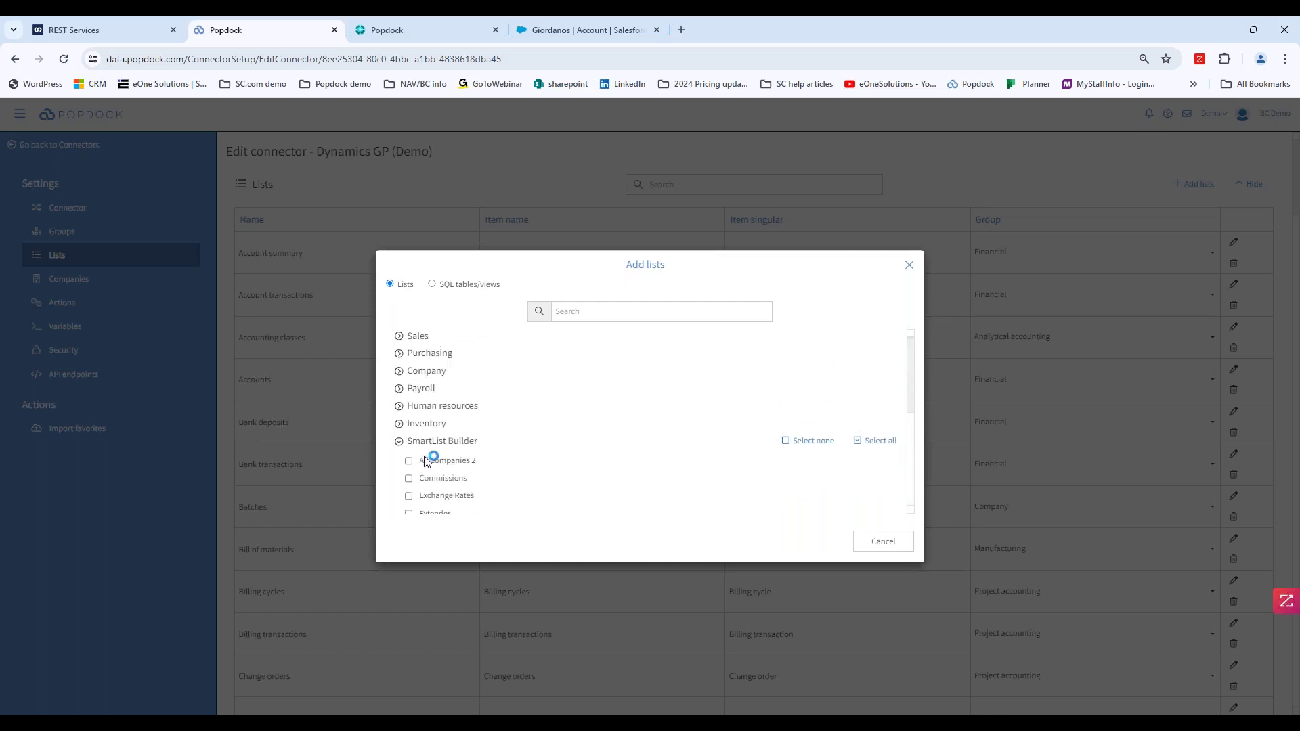
Browse the System database's SQL tables and views available as connector lists, and close the selection without adding any
left_click(432, 284)
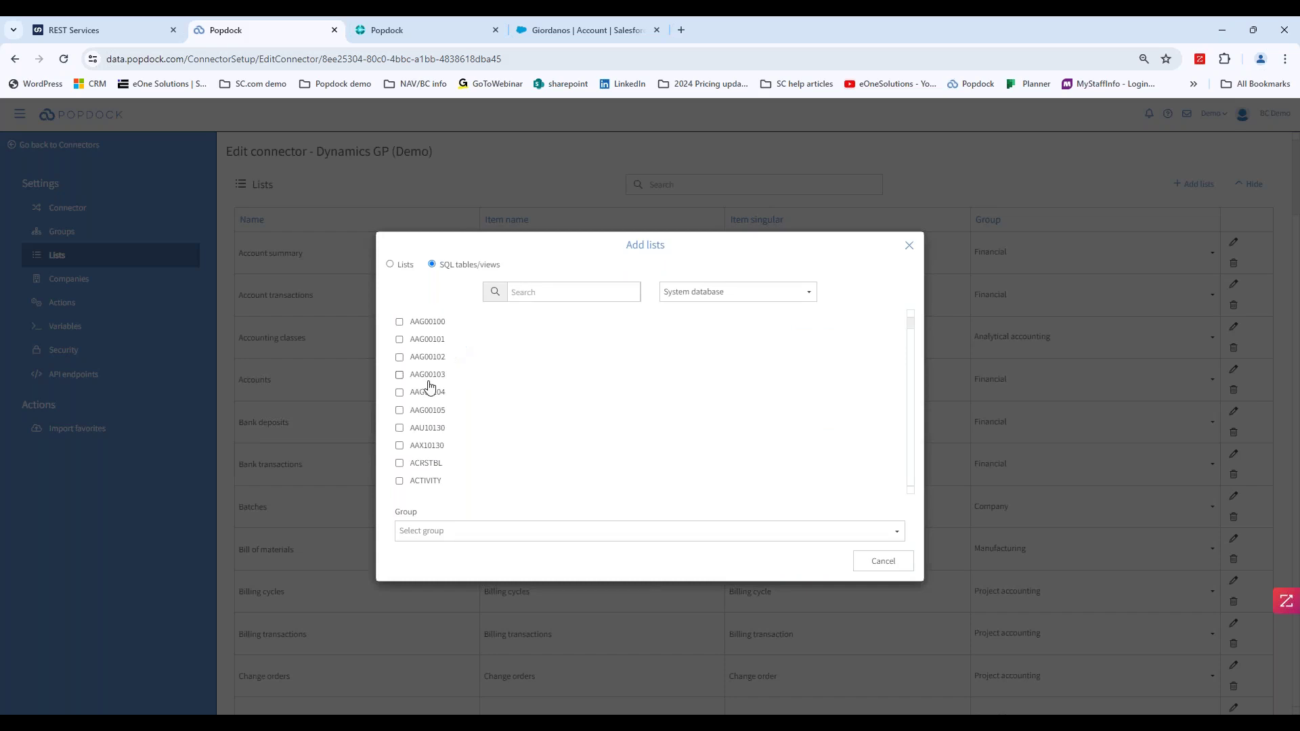
scroll(400, 418, "down", 10)
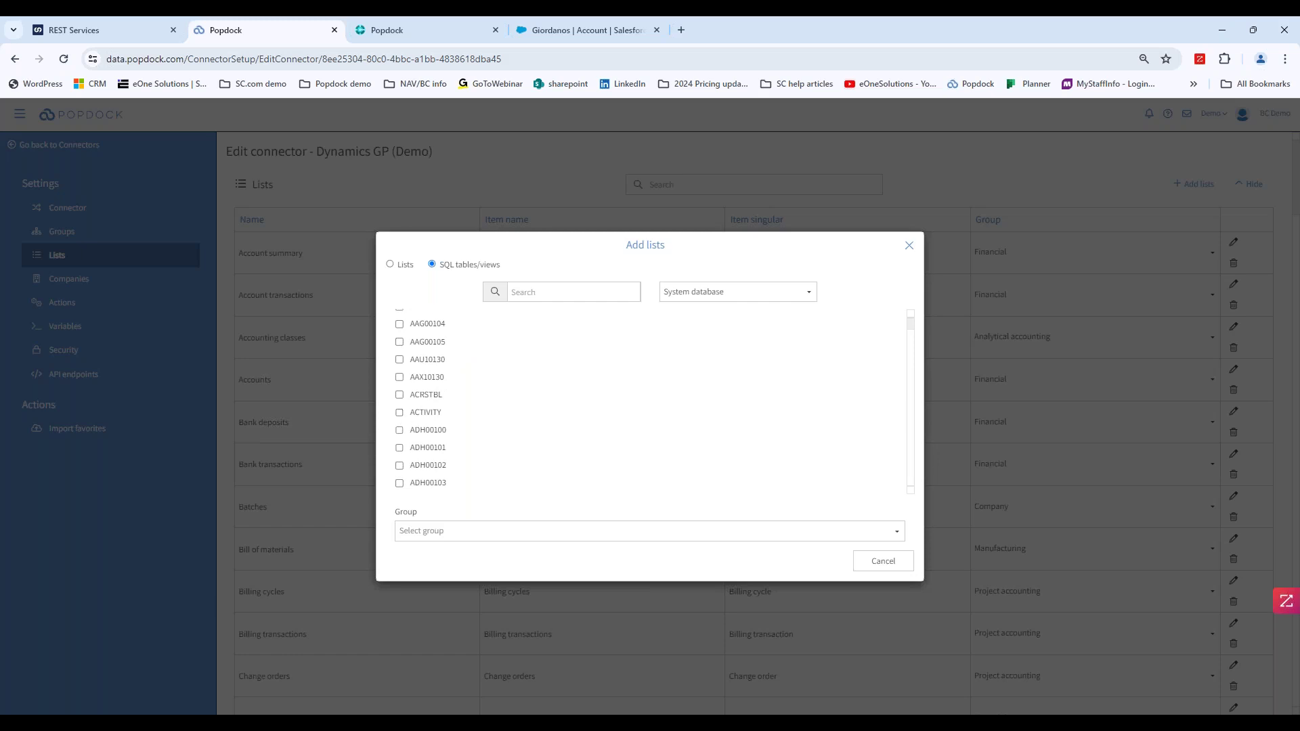
scroll(450, 429, "down", 2)
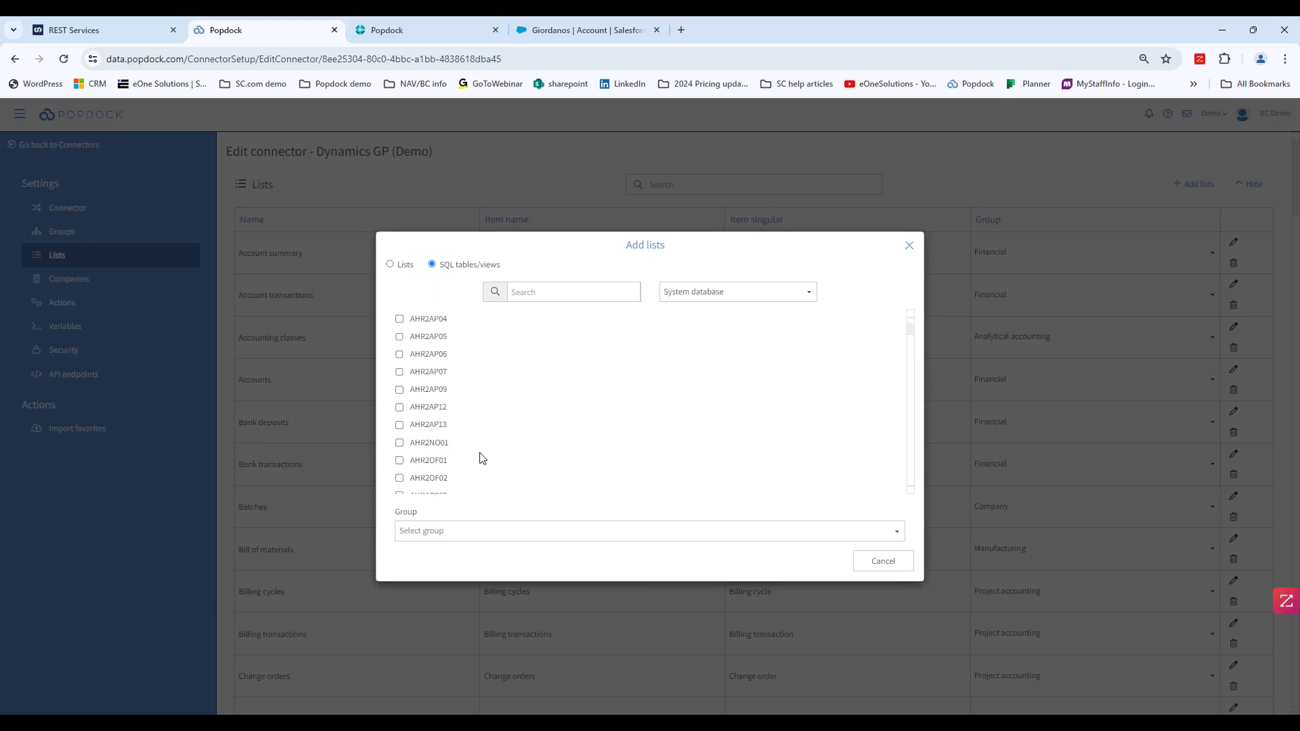
scroll(481, 459, "down", 3)
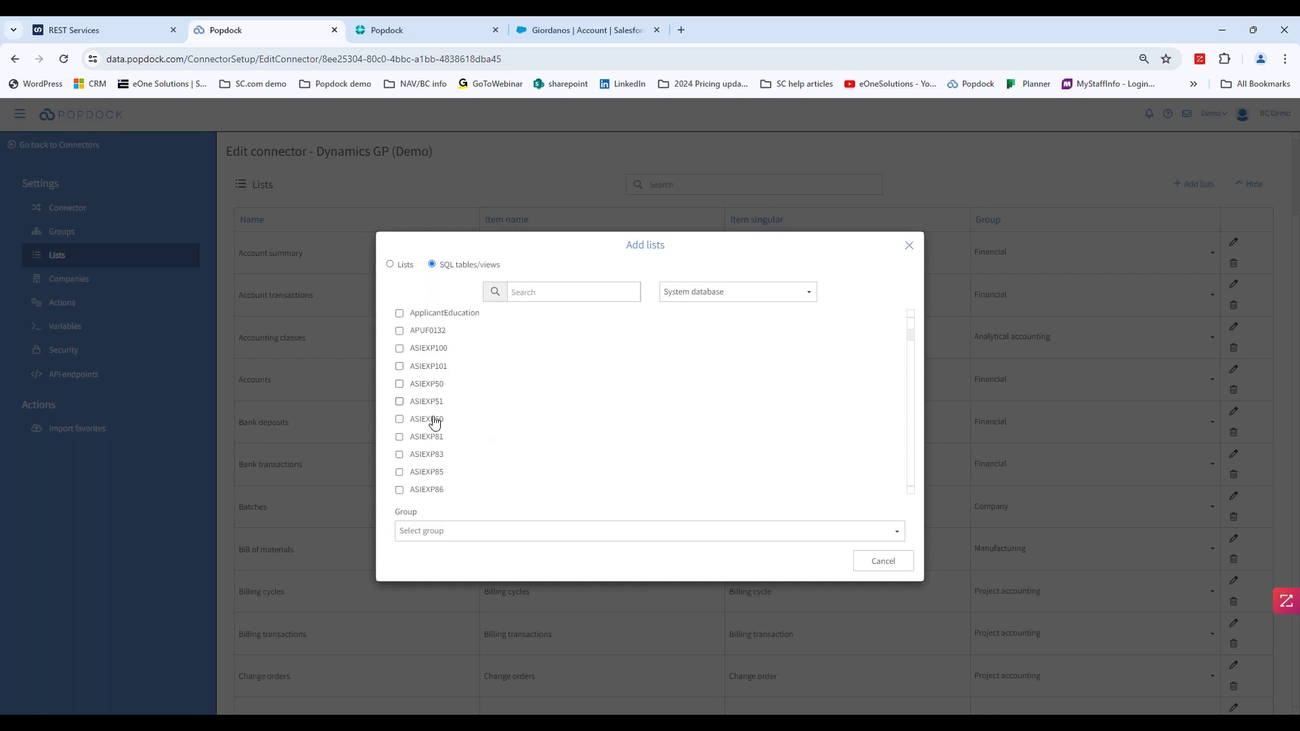
scroll(427, 457, "up", 3)
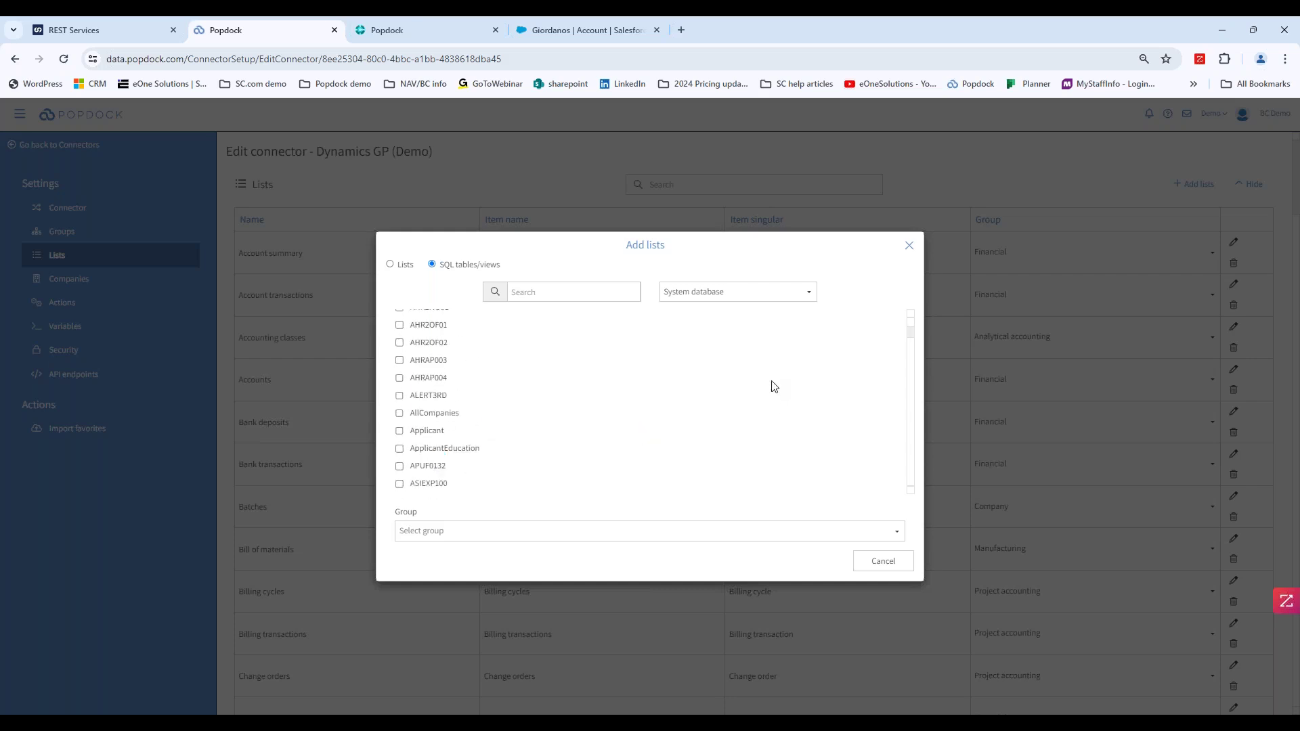
left_click(908, 246)
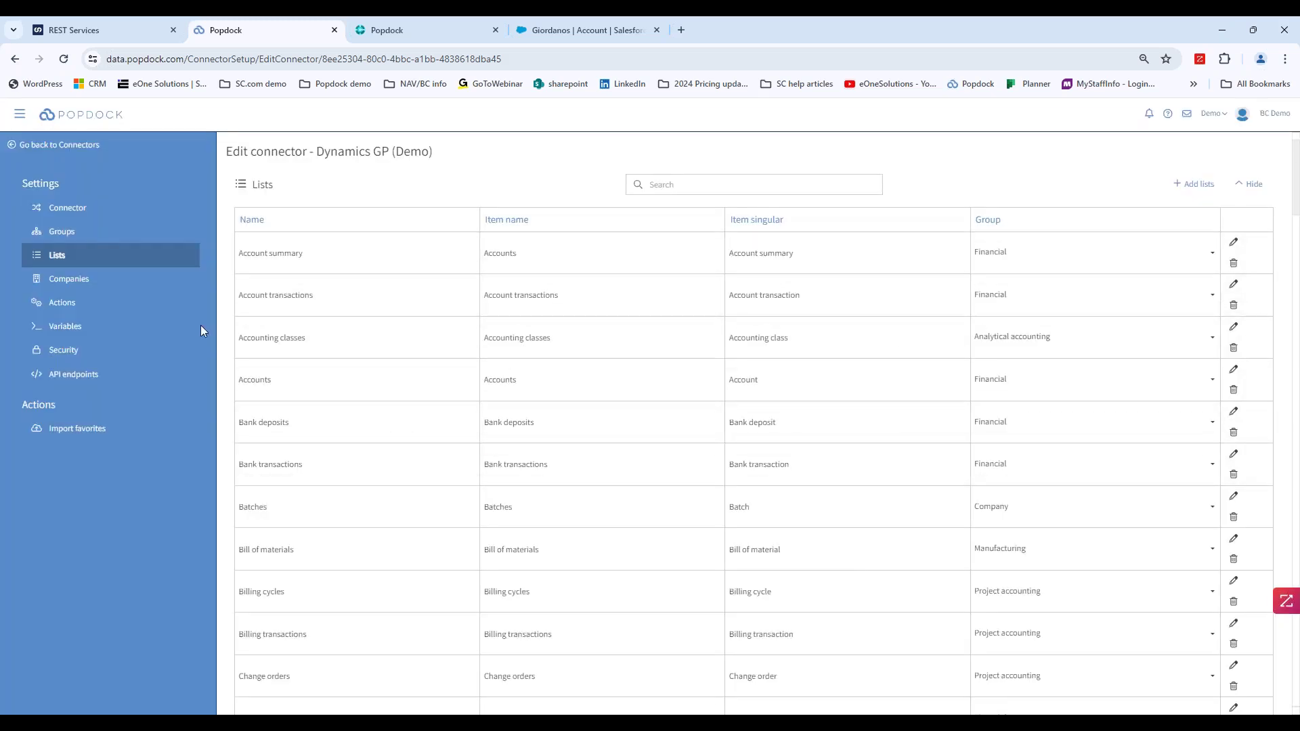
Review the Dynamics GP (Demo) connector's companies and its action settings
left_click(75, 289)
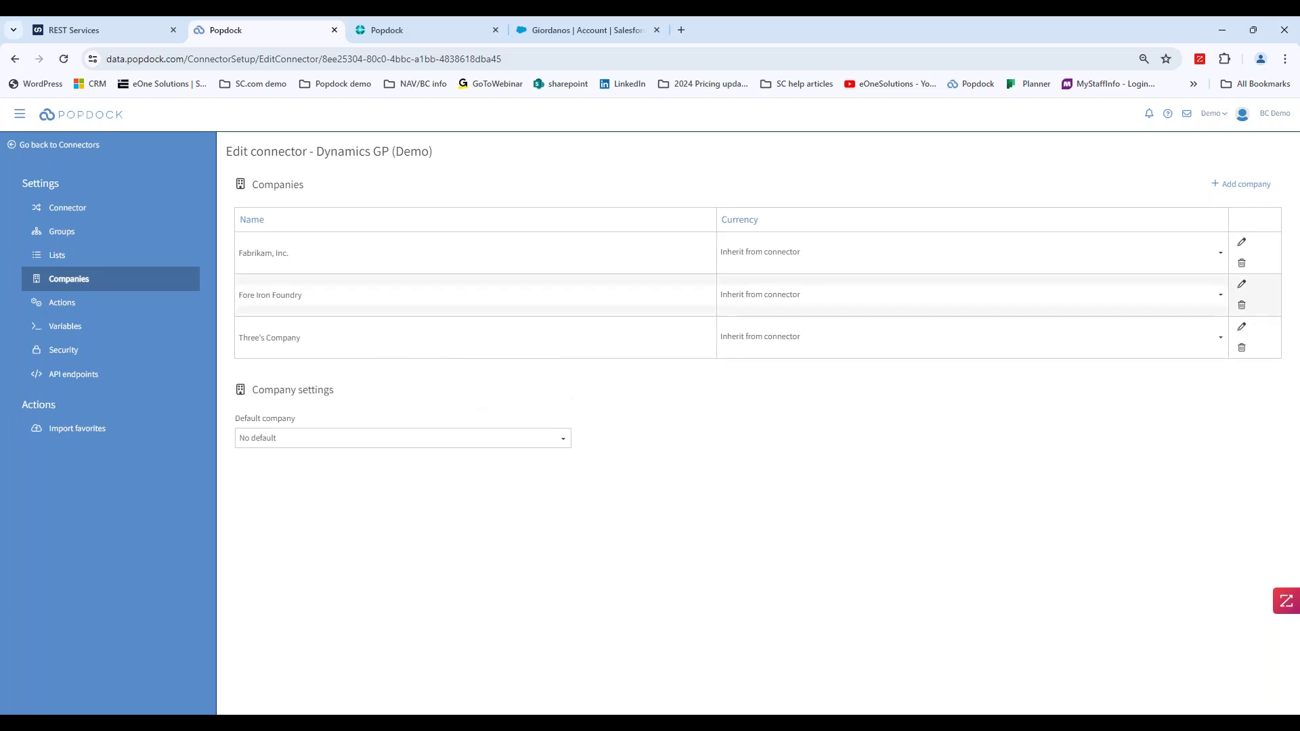
left_click(107, 314)
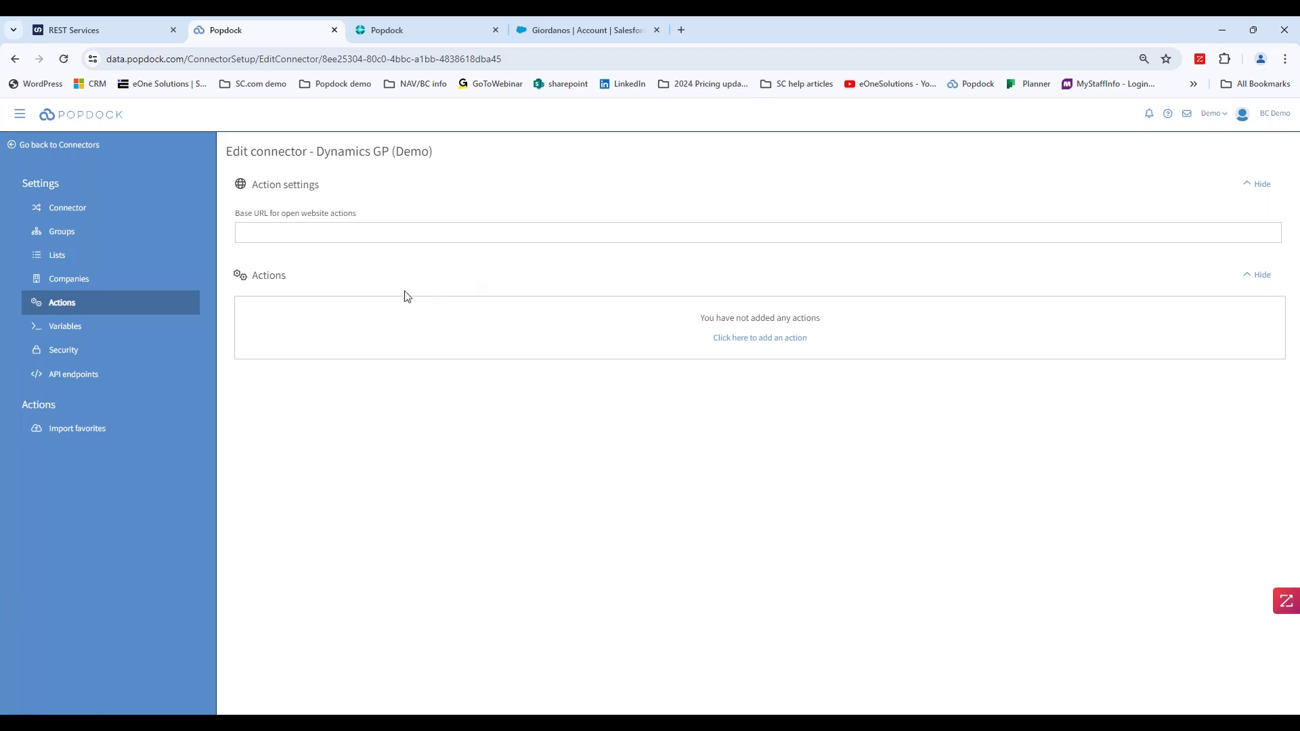
Leave the connector setup and open the Developer page showing the apps and widgets
left_click(65, 149)
left_click(19, 121)
left_click(29, 190)
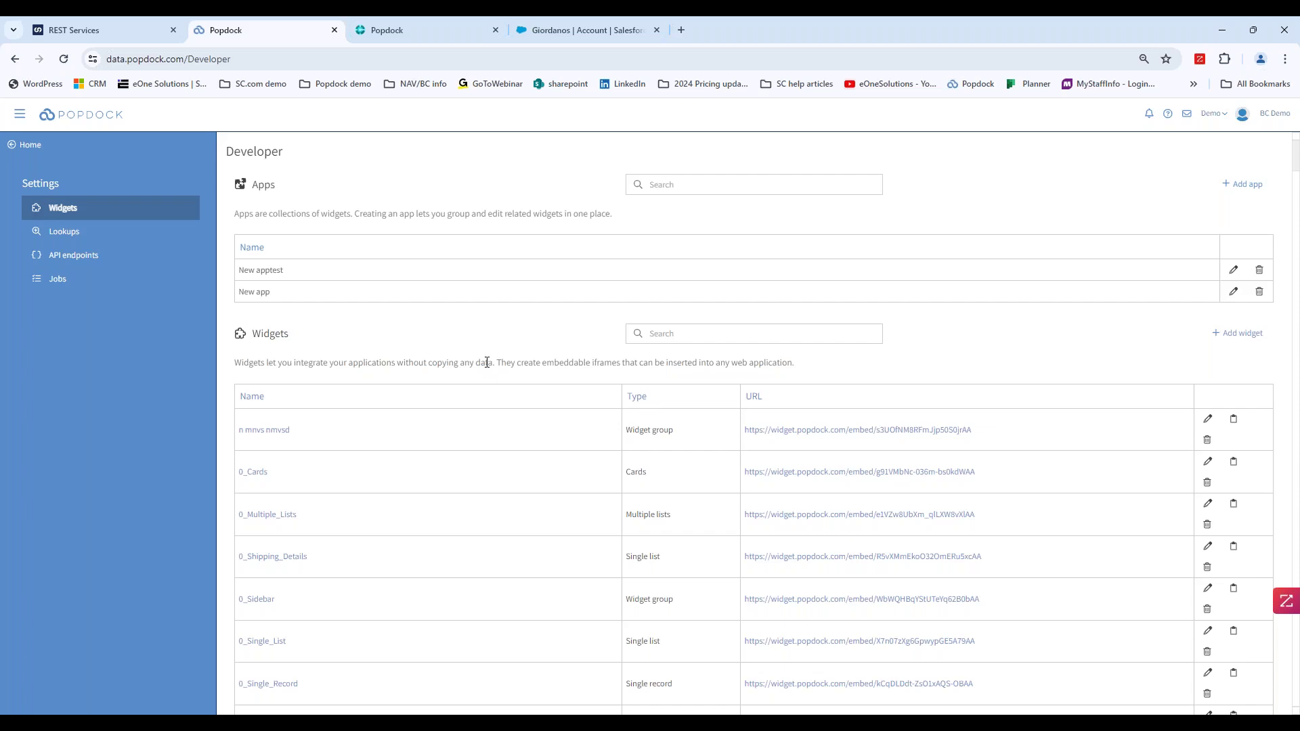
Switch to Business Central, open the Customers list under Migration - GP - Data Lake, and group it by customer name
left_click(389, 28)
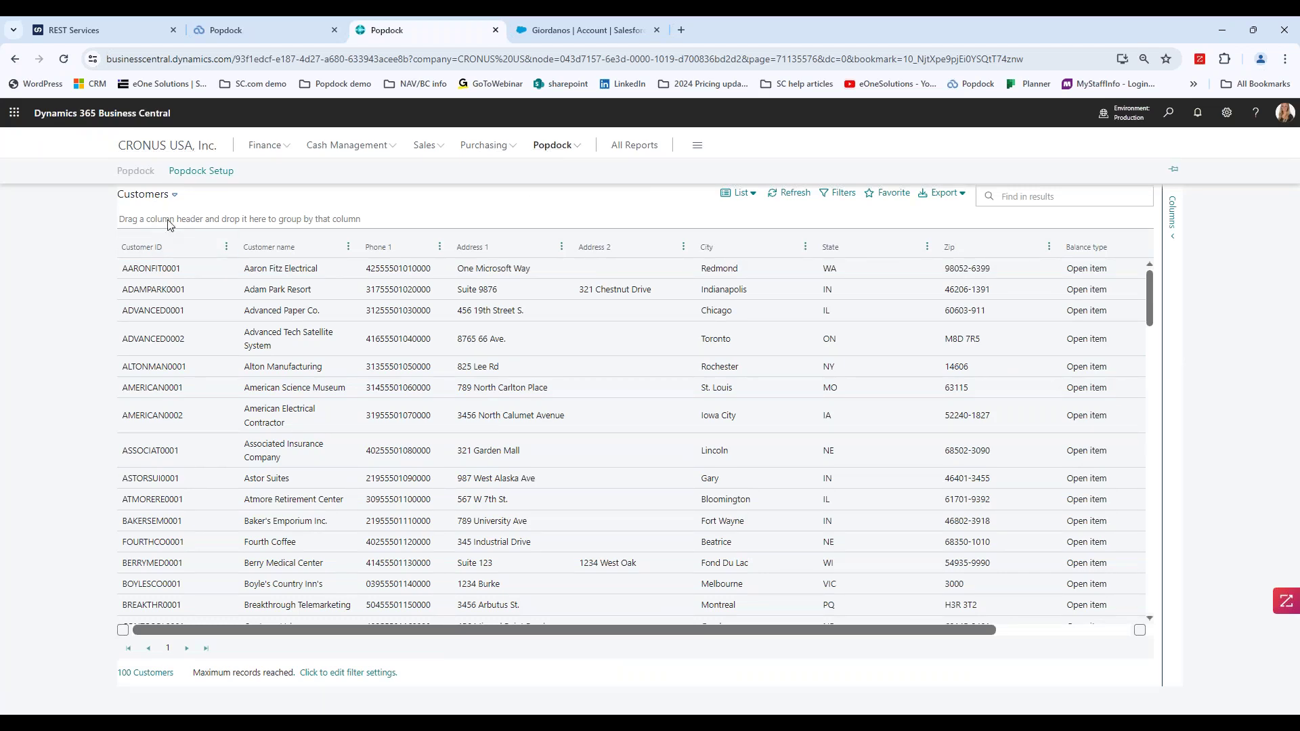
left_click(142, 194)
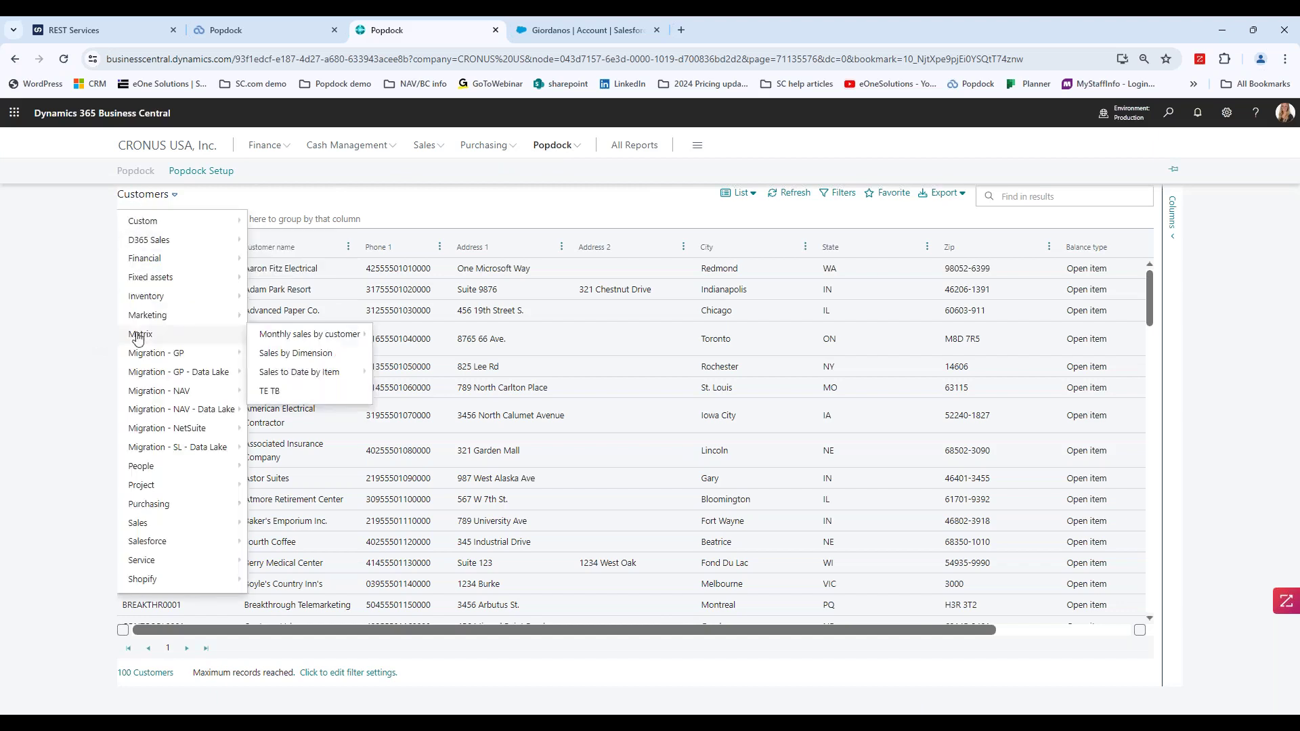
mouse_move(143, 354)
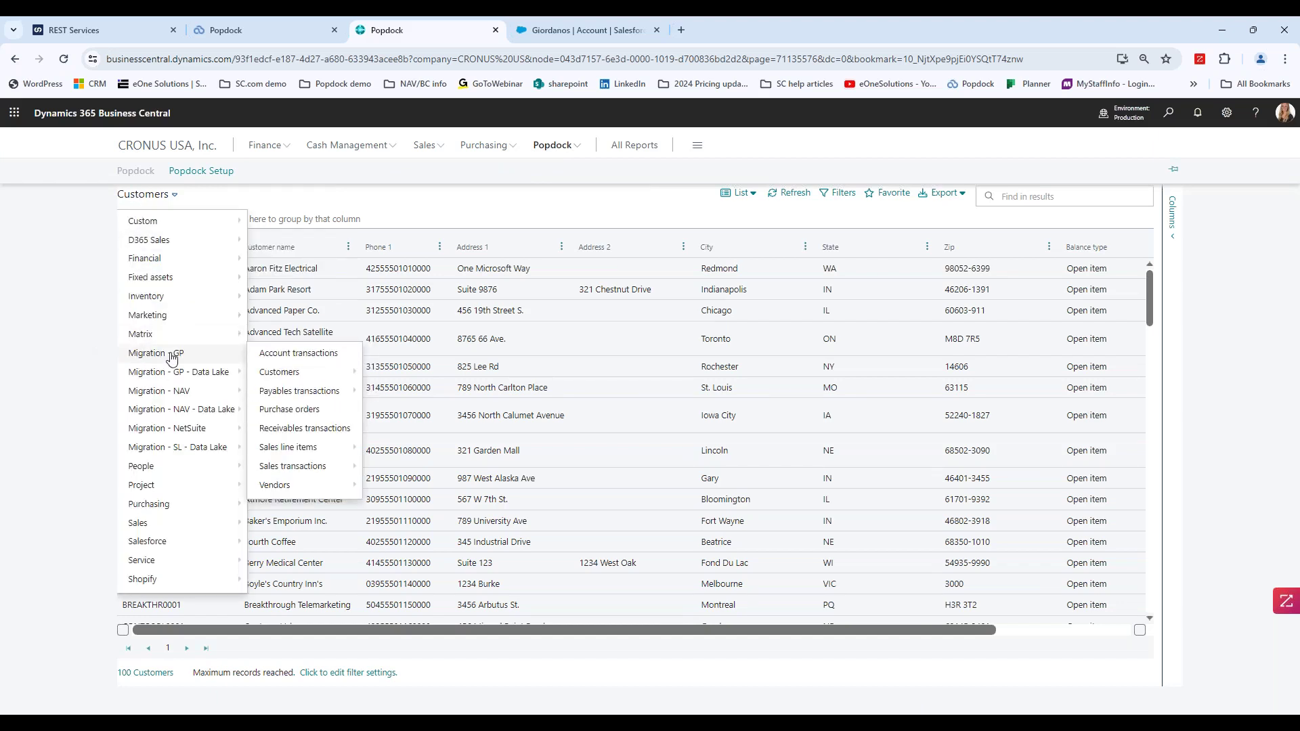
mouse_move(264, 377)
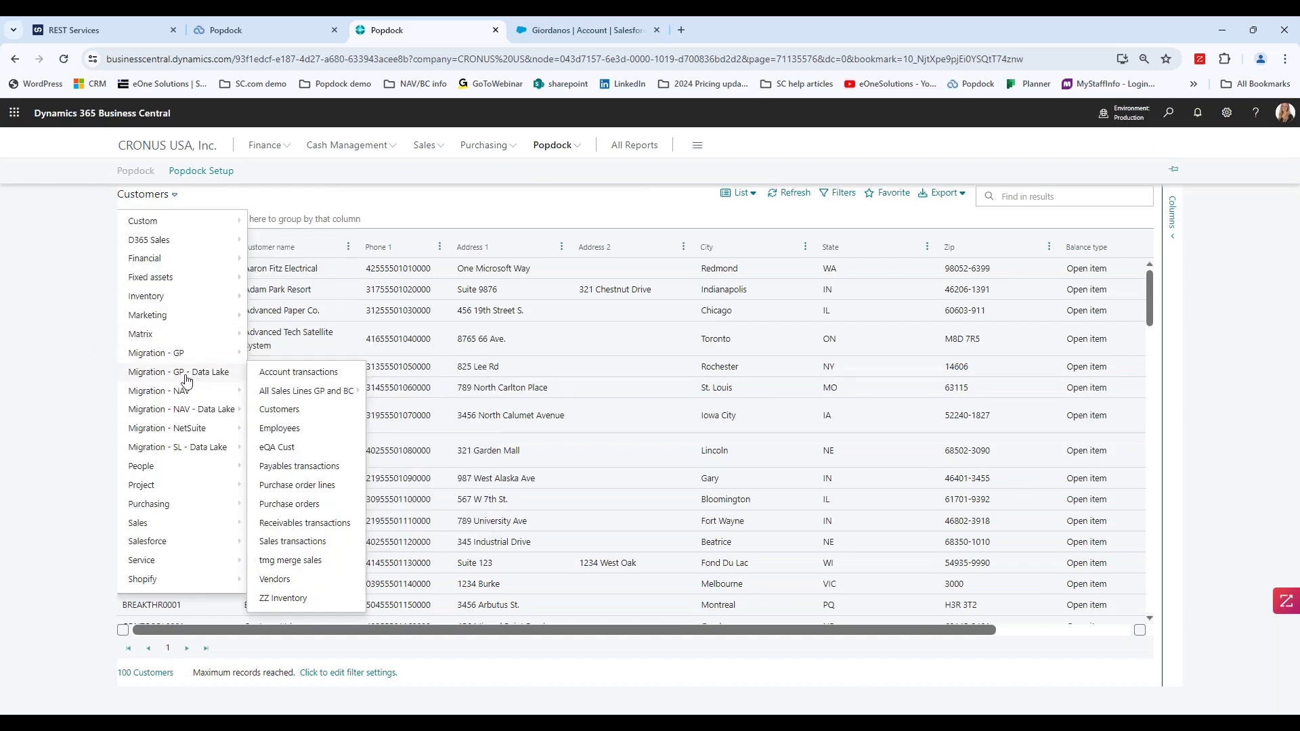
left_click(274, 406)
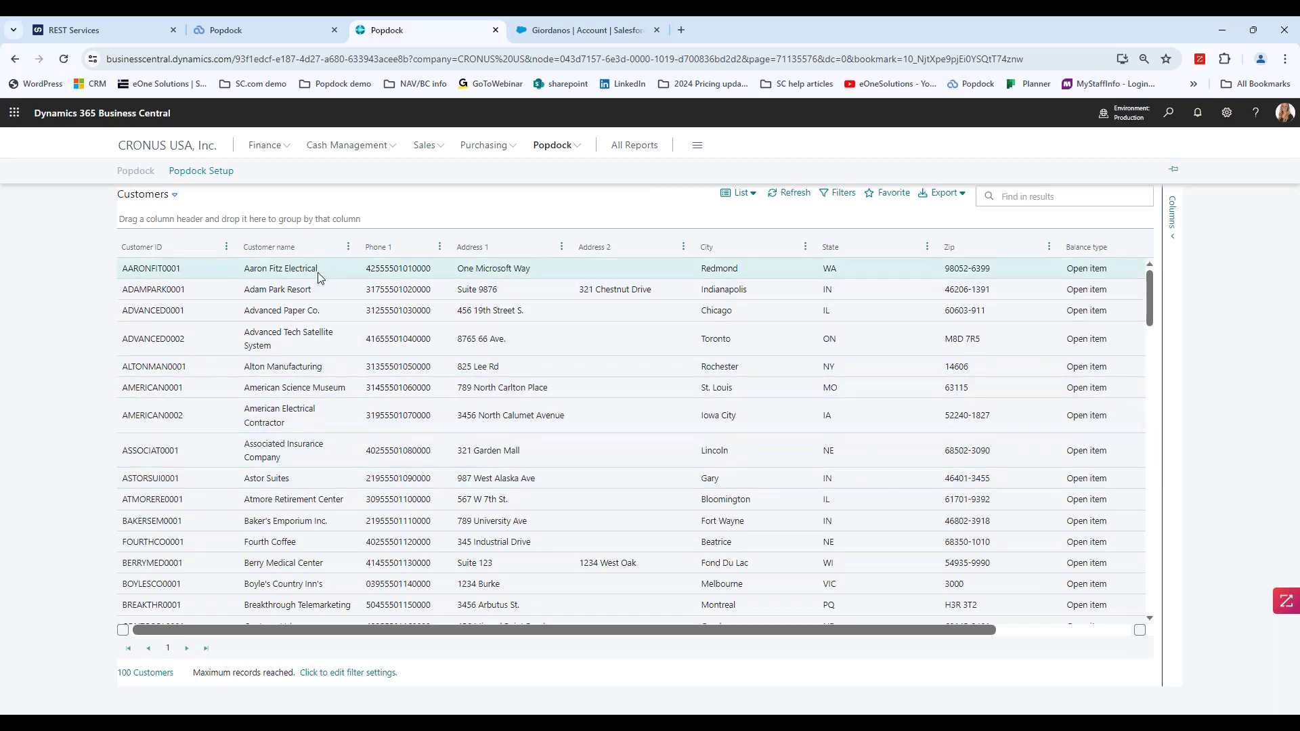
left_click_drag(288, 251, 180, 218)
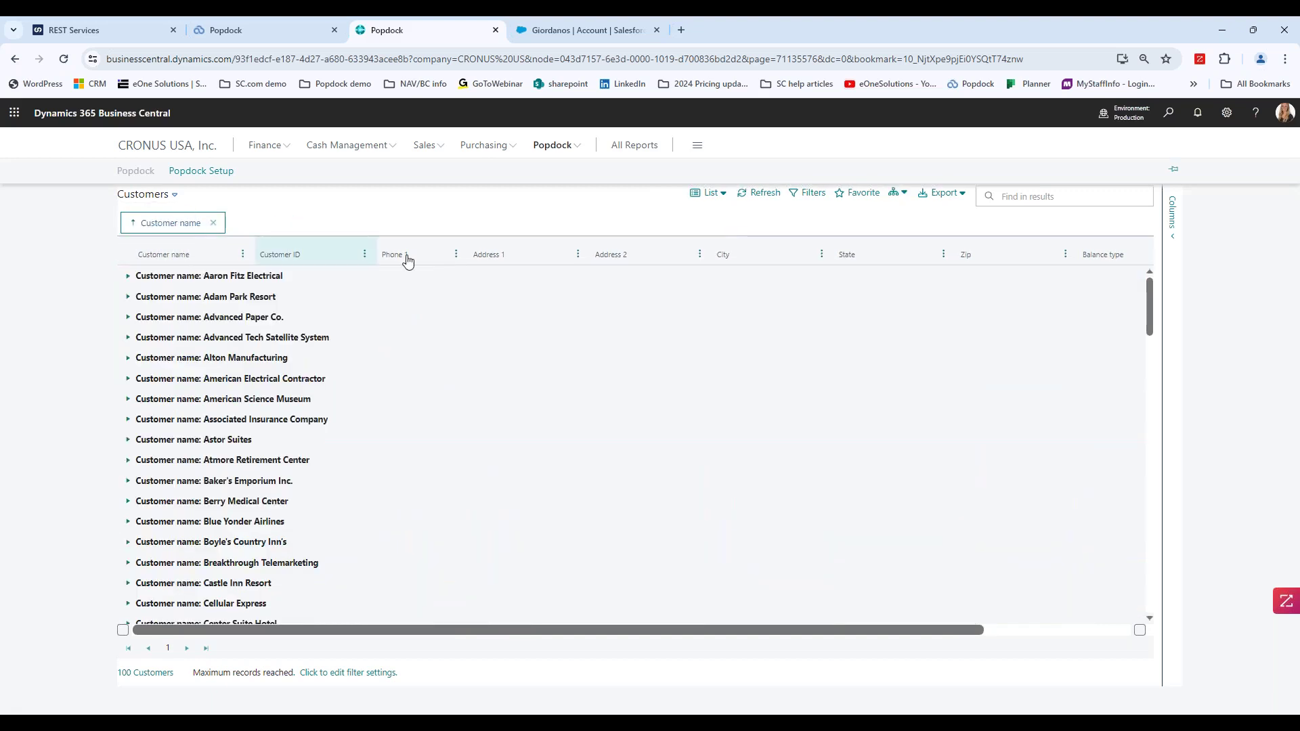
Try adding several blank filter conditions to the customer list, and close the filters without saving
left_click(806, 195)
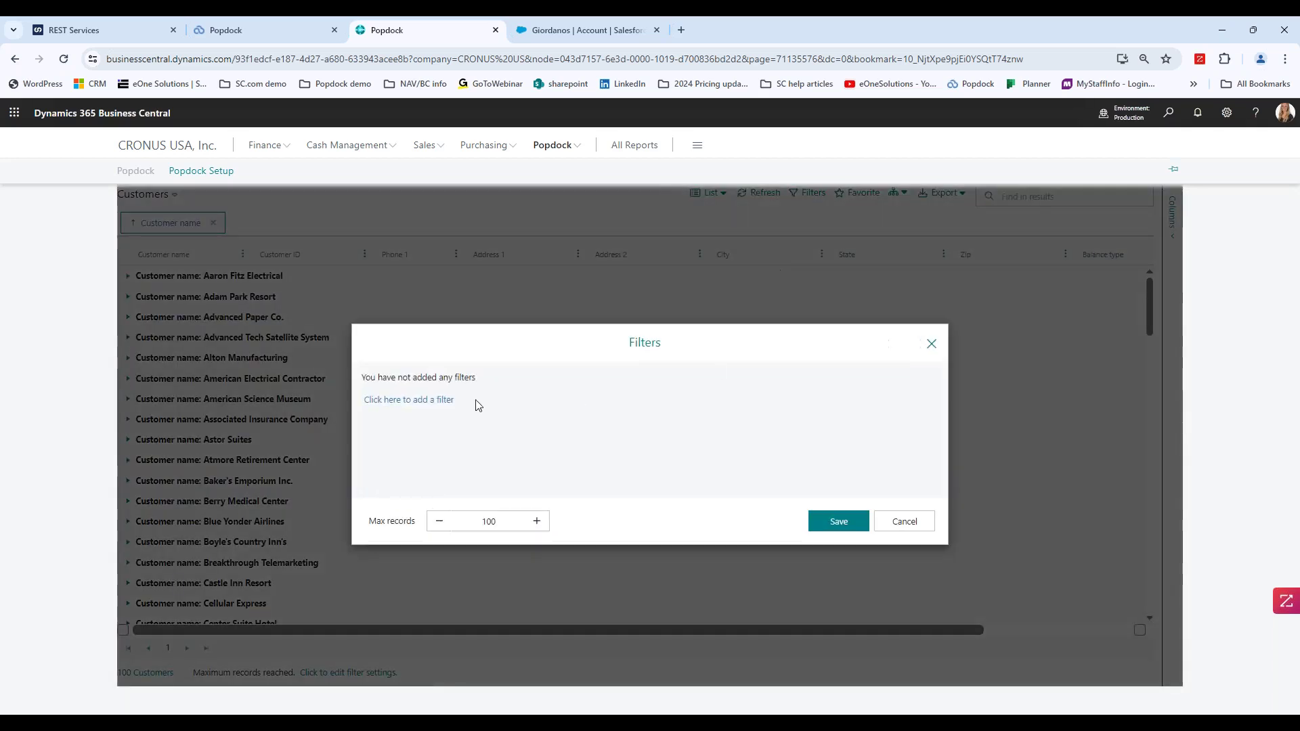
left_click(441, 401)
left_click(887, 398)
left_click(887, 398)
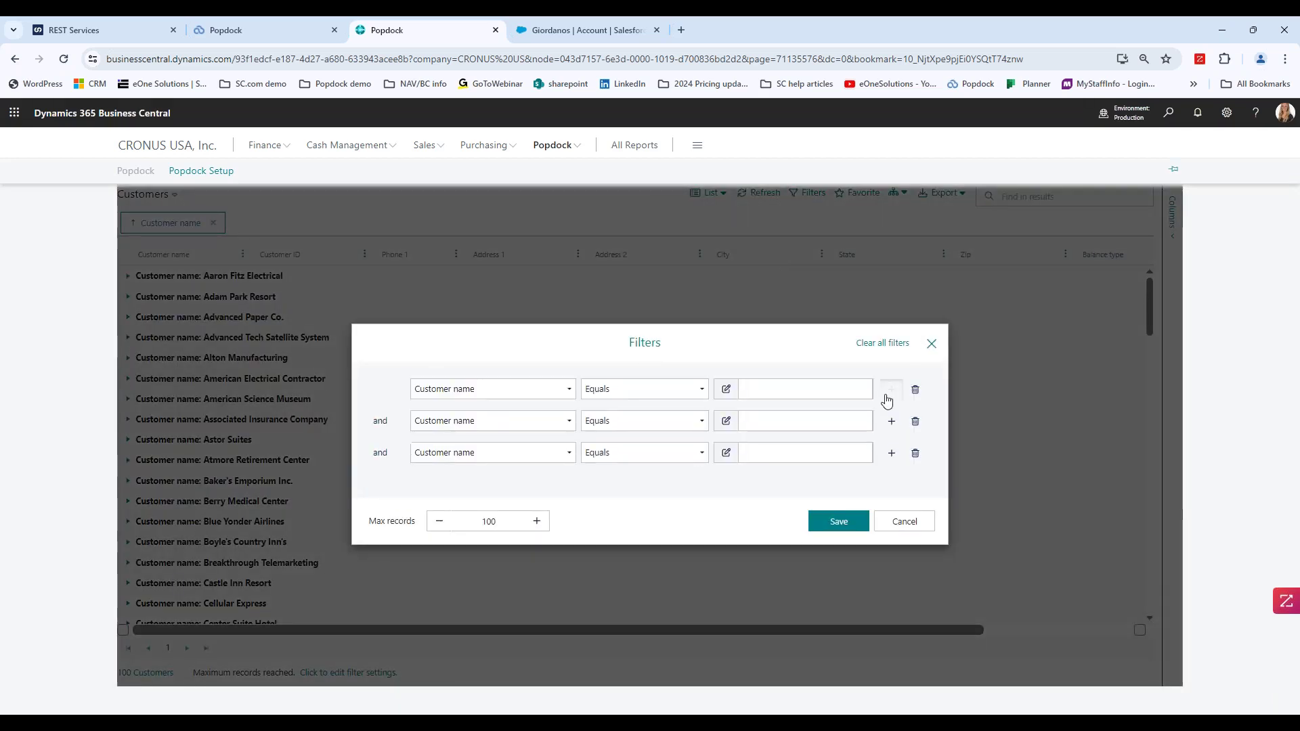
left_click(886, 399)
left_click(931, 343)
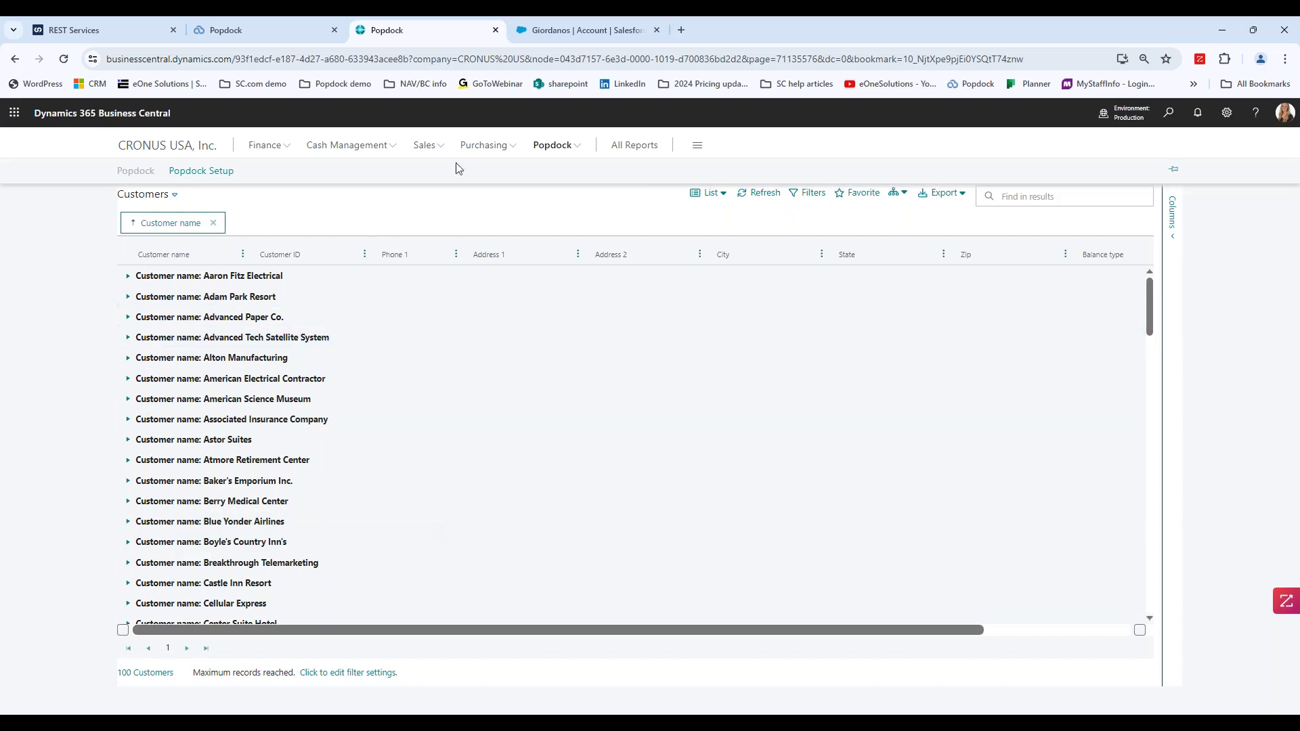
Switch to the Giordanos account in Salesforce and view its ERP invoices and Zendesk tickets
left_click(548, 30)
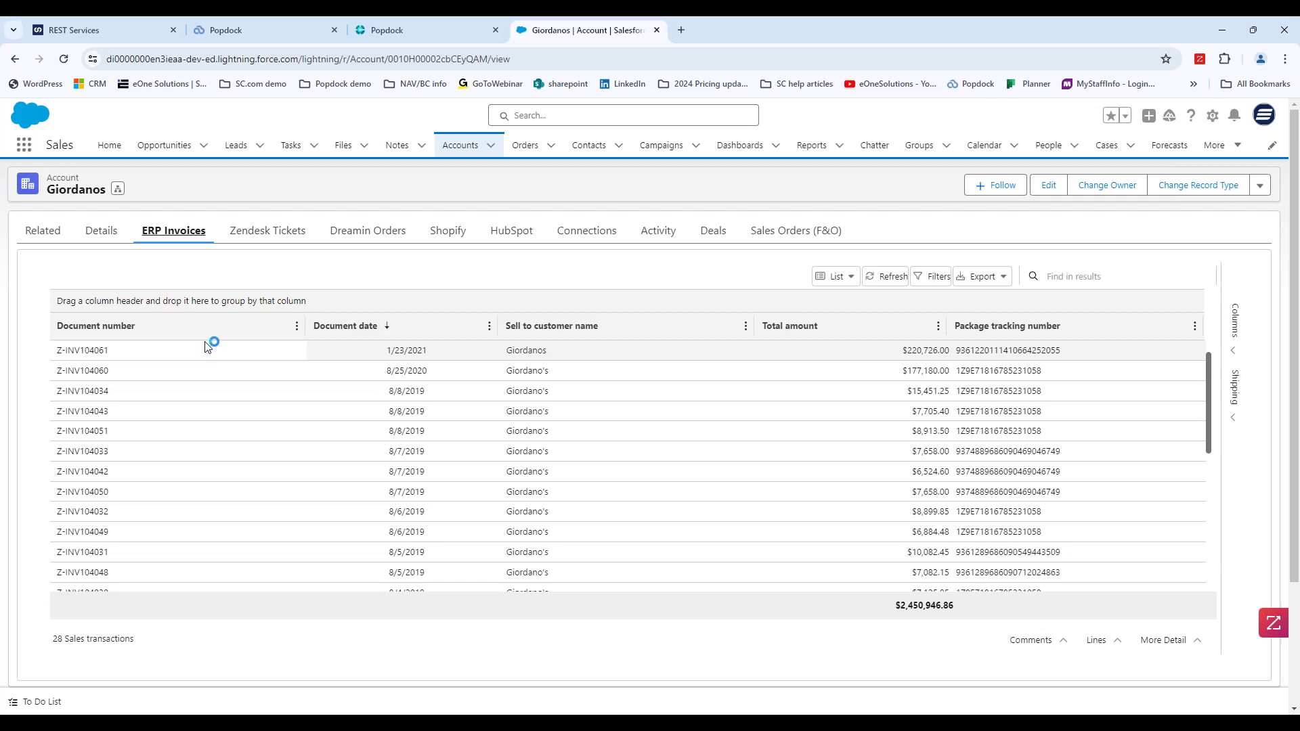
left_click(290, 234)
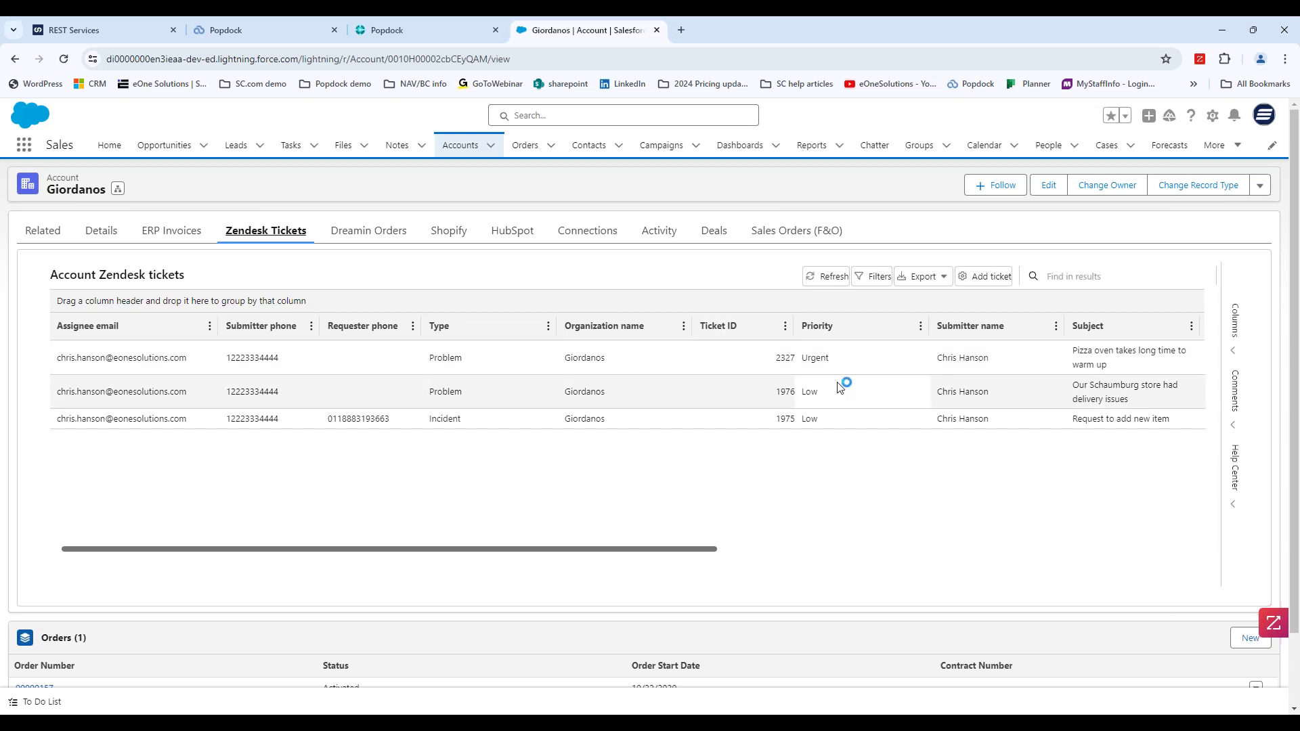
Start a ticket comment reading "call now!" on the urgent pizza oven ticket, and cancel it without submitting
right_click(819, 353)
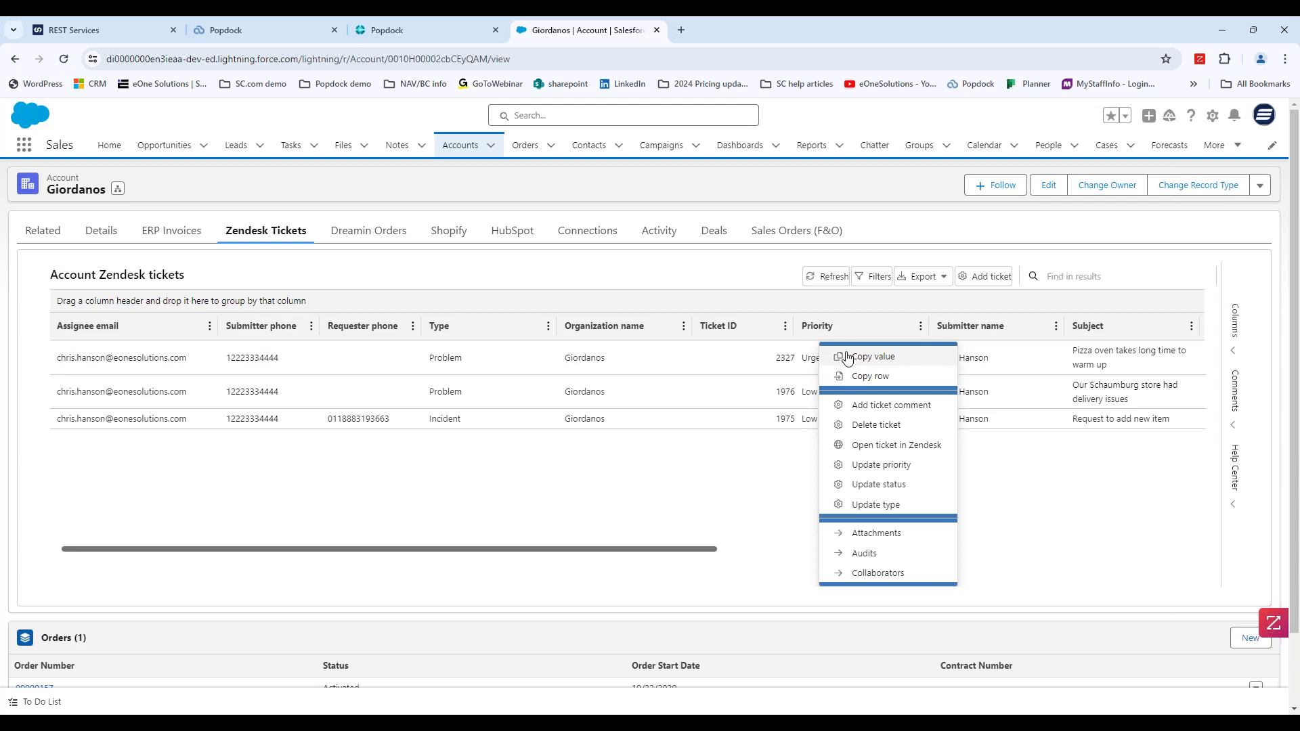
left_click(873, 406)
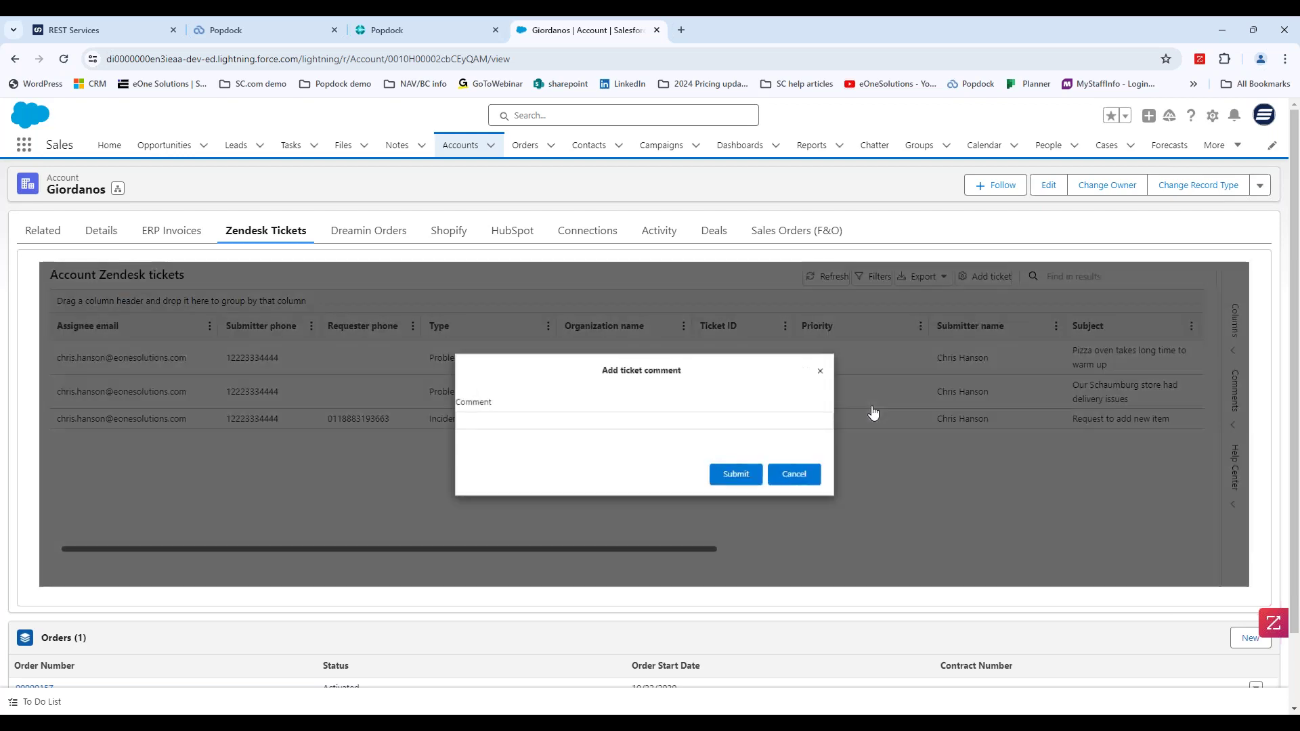
left_click(484, 427)
type("call now!")
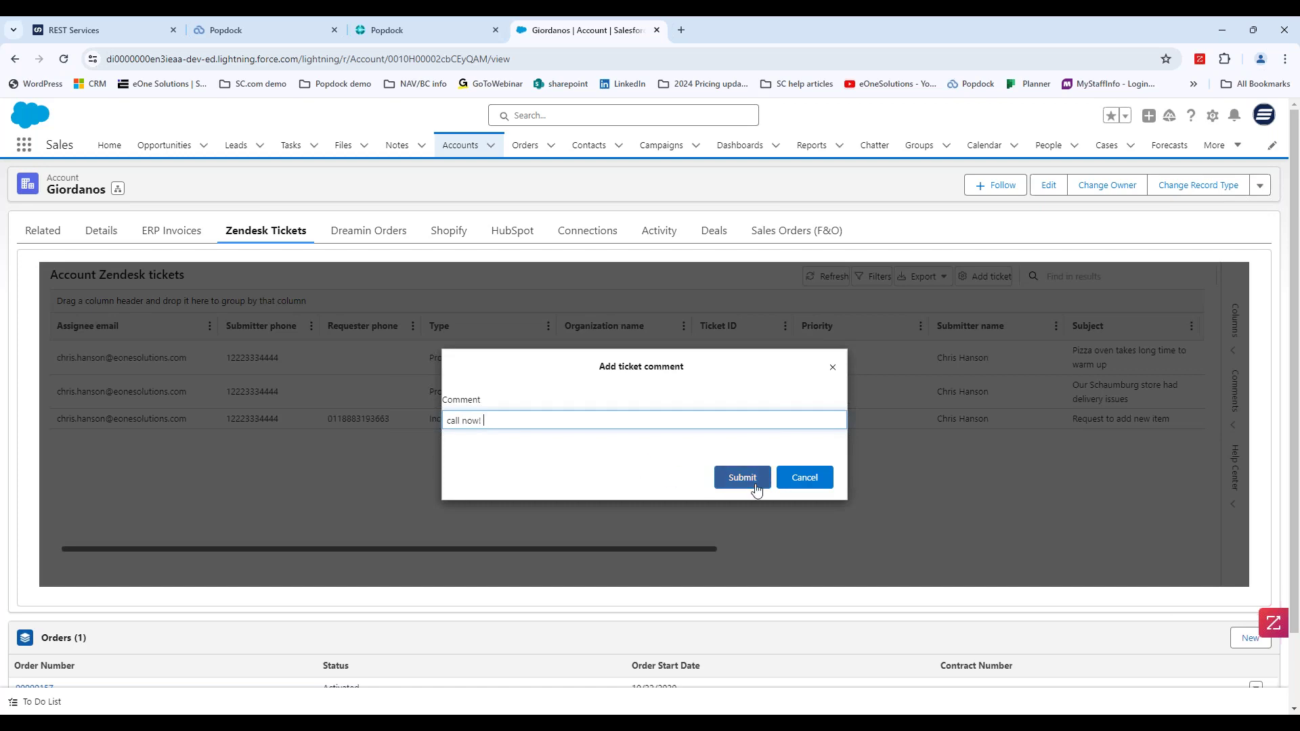
left_click(797, 482)
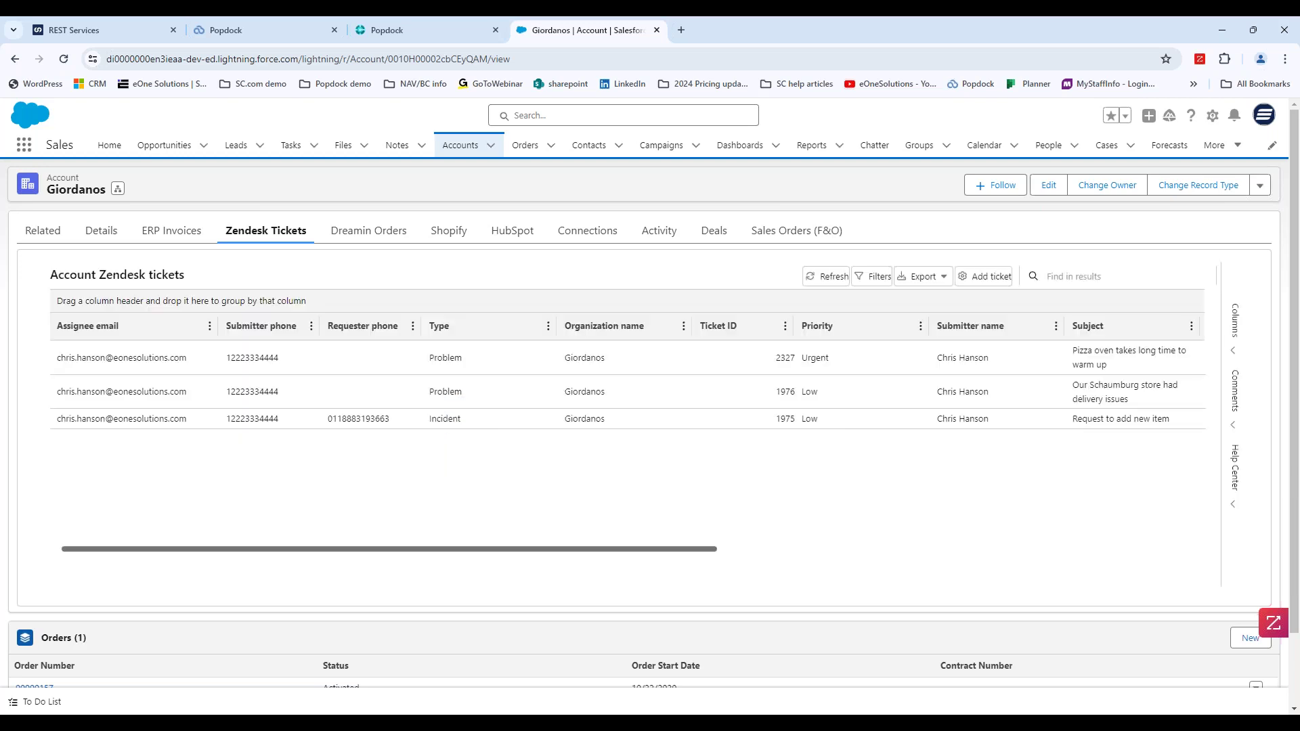
Try to update the priority of the Schaumburg store delivery issues ticket to Urgent
right_click(811, 389)
left_click(874, 465)
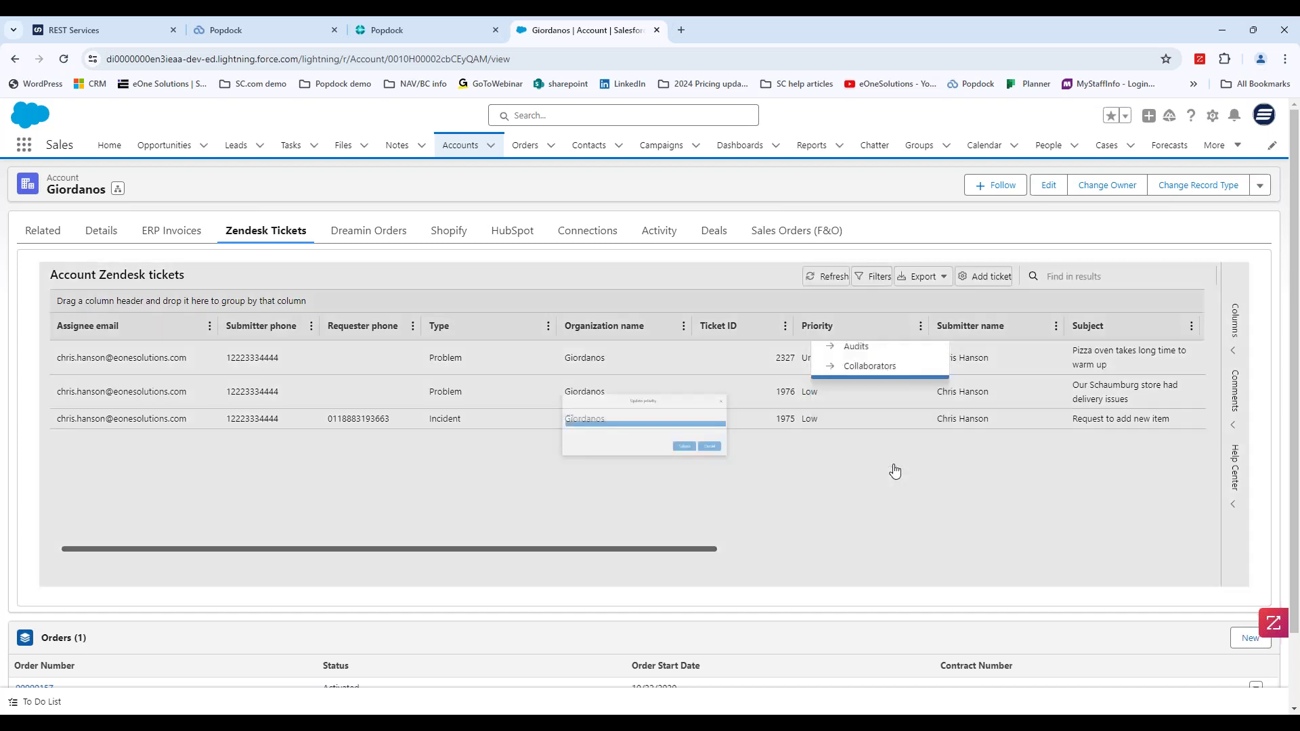
left_click(494, 422)
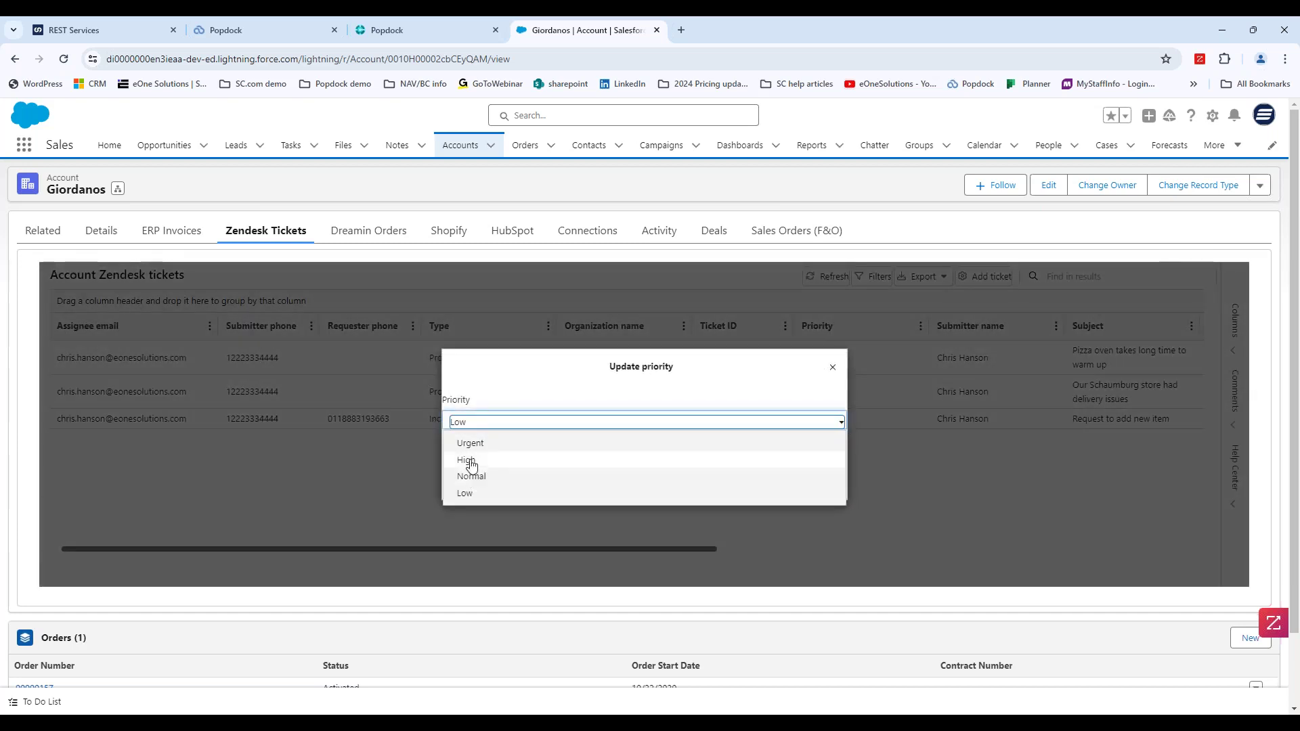
left_click(484, 443)
left_click(742, 477)
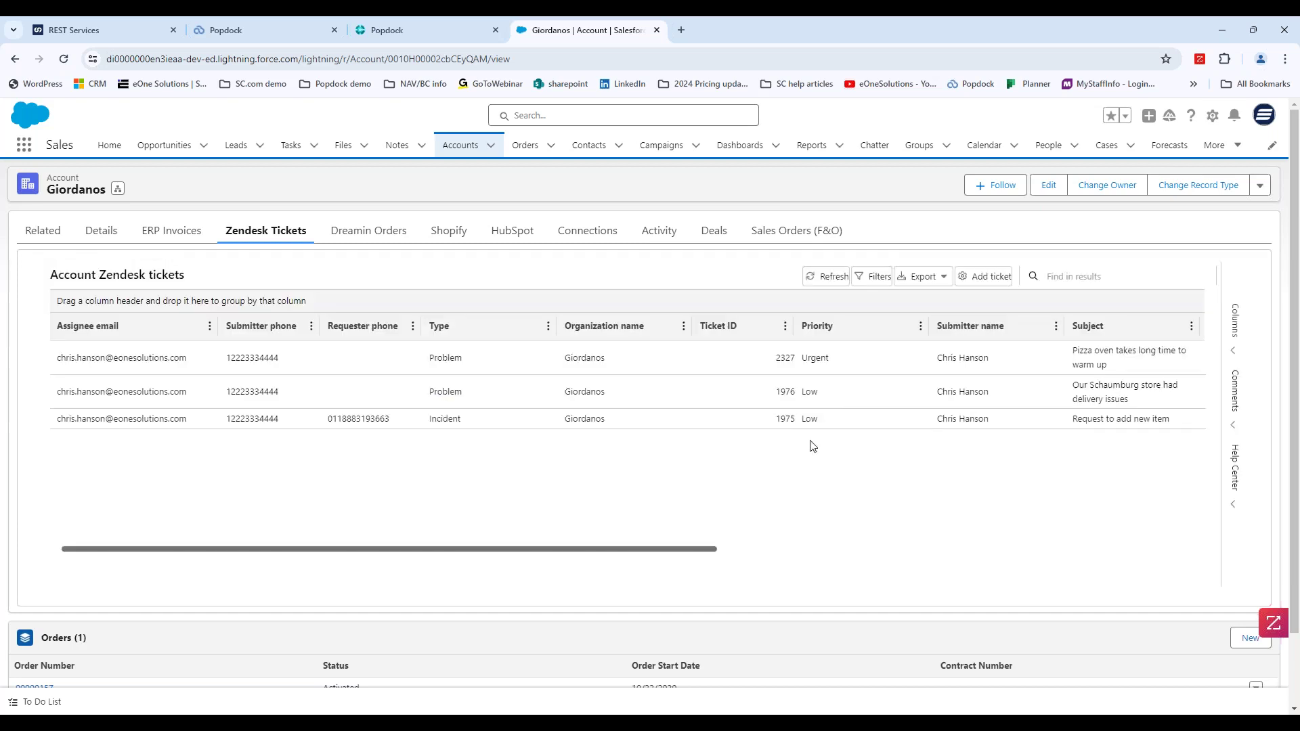
View the actions available for the Schaumburg store delivery issues ticket, and open the account's Shopify information
right_click(803, 391)
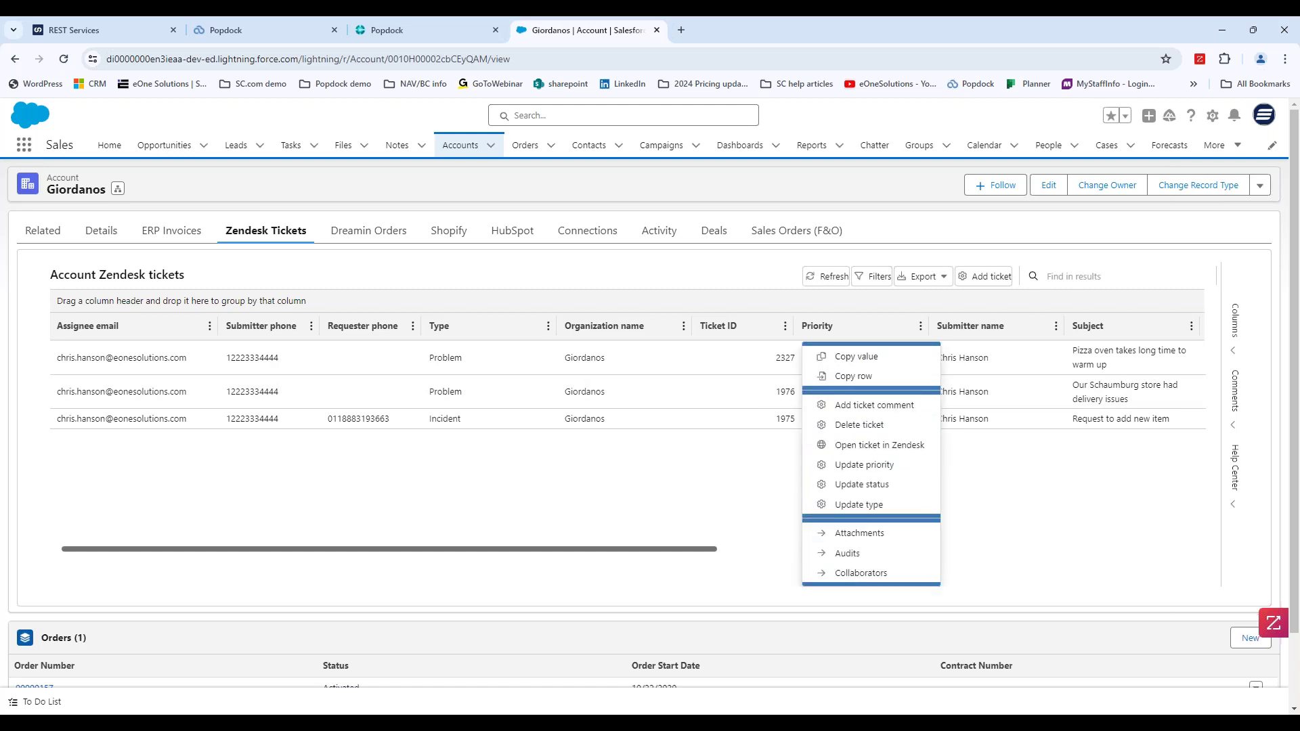
left_click(726, 469)
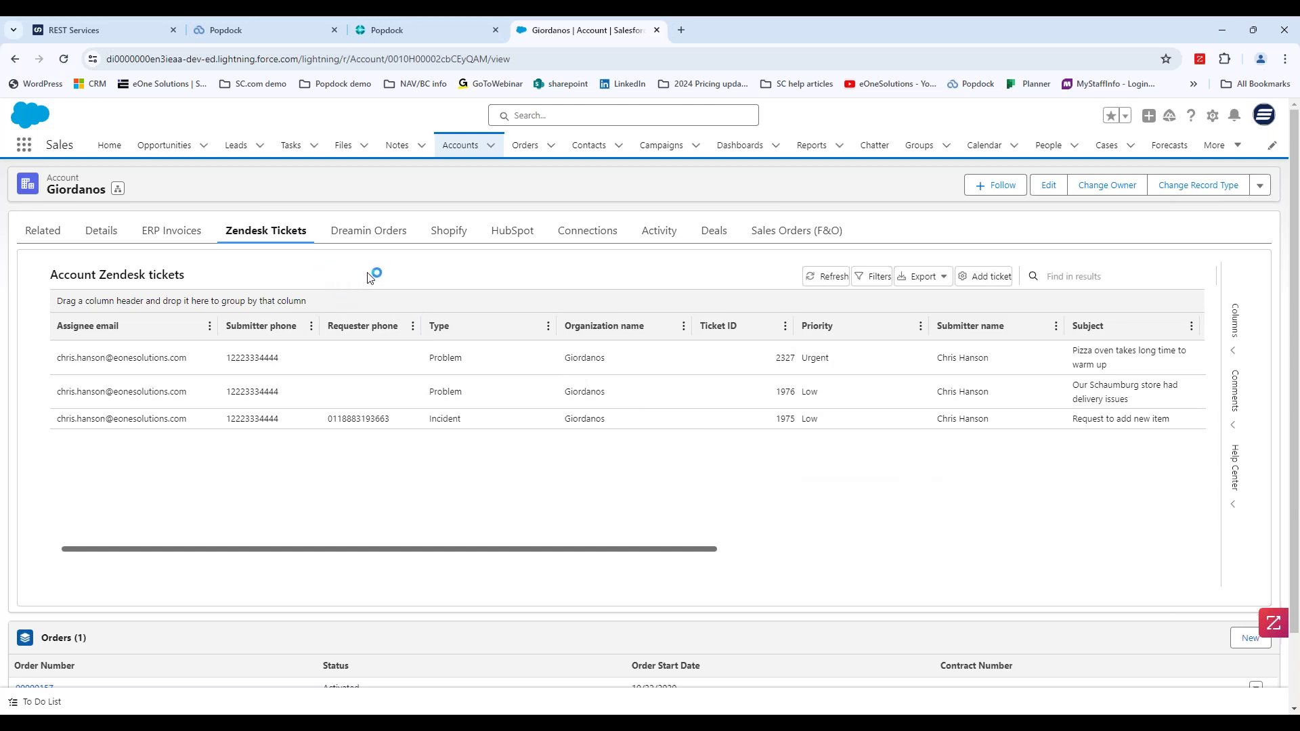
left_click(451, 242)
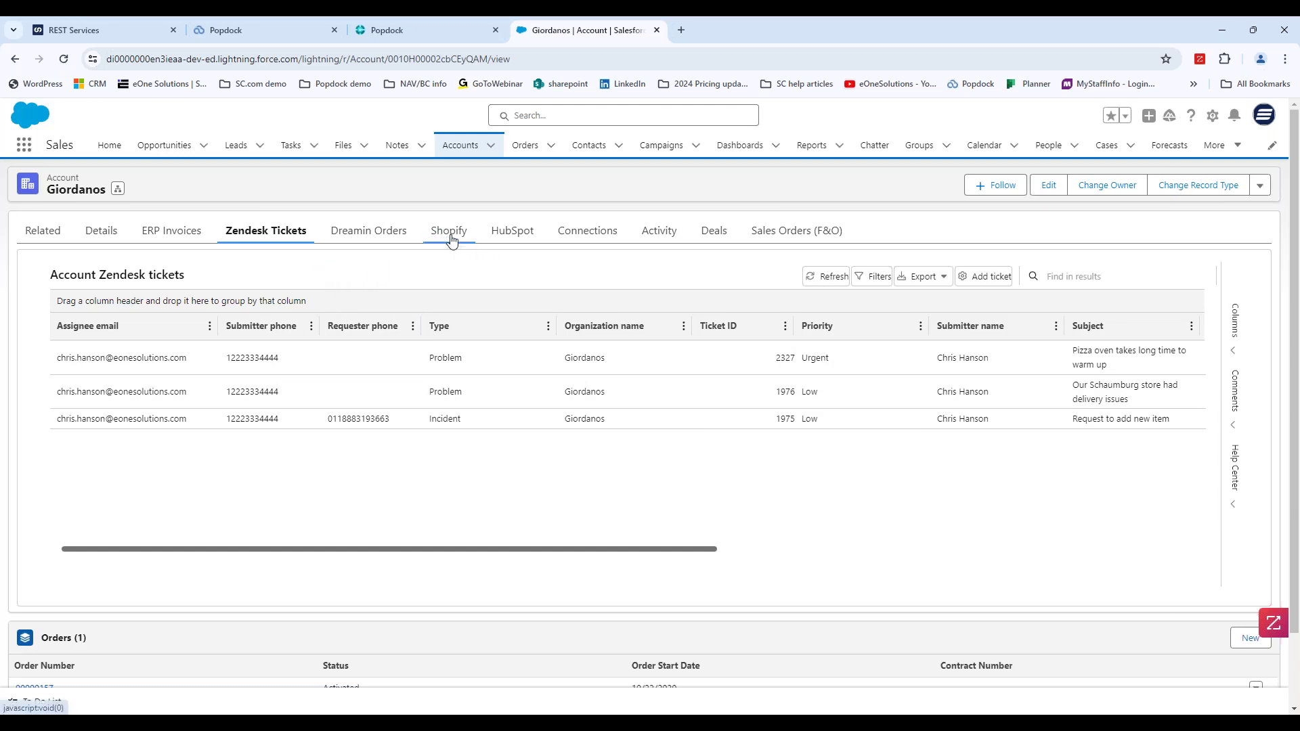